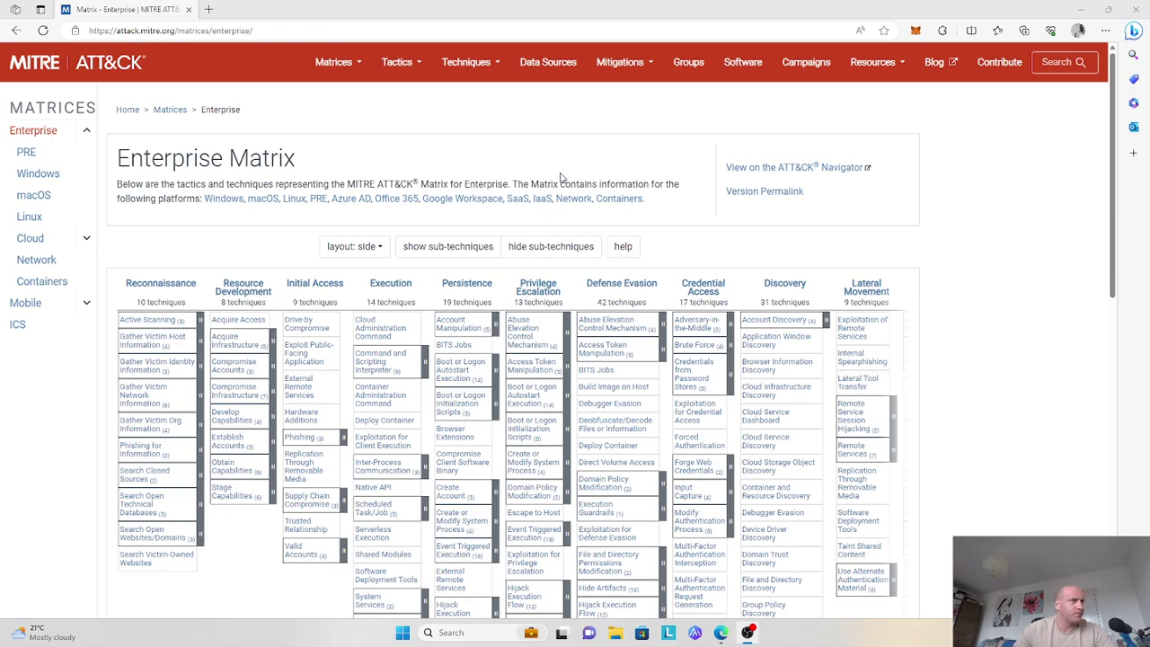
Step: Open the ATT&CK Navigator from the Enterprise Matrix page and create a new empty Enterprise layer
{"action": "left_click", "coordinate": [809, 169]}
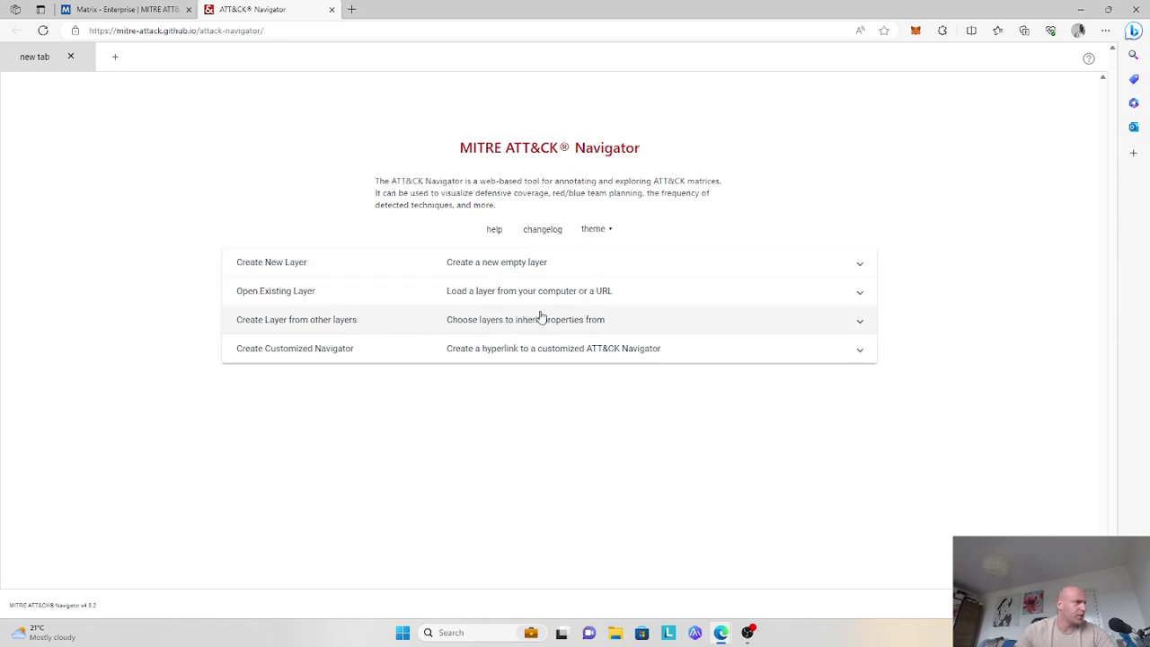
{"action": "left_click", "coordinate": [859, 262]}
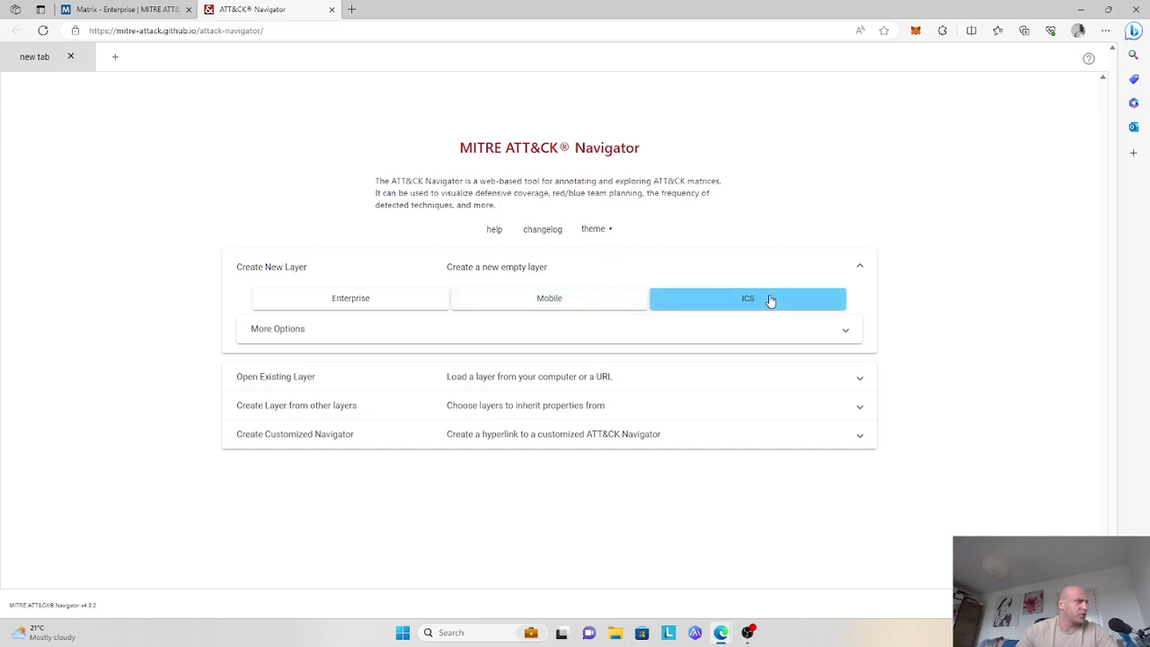
{"action": "left_click", "coordinate": [845, 330]}
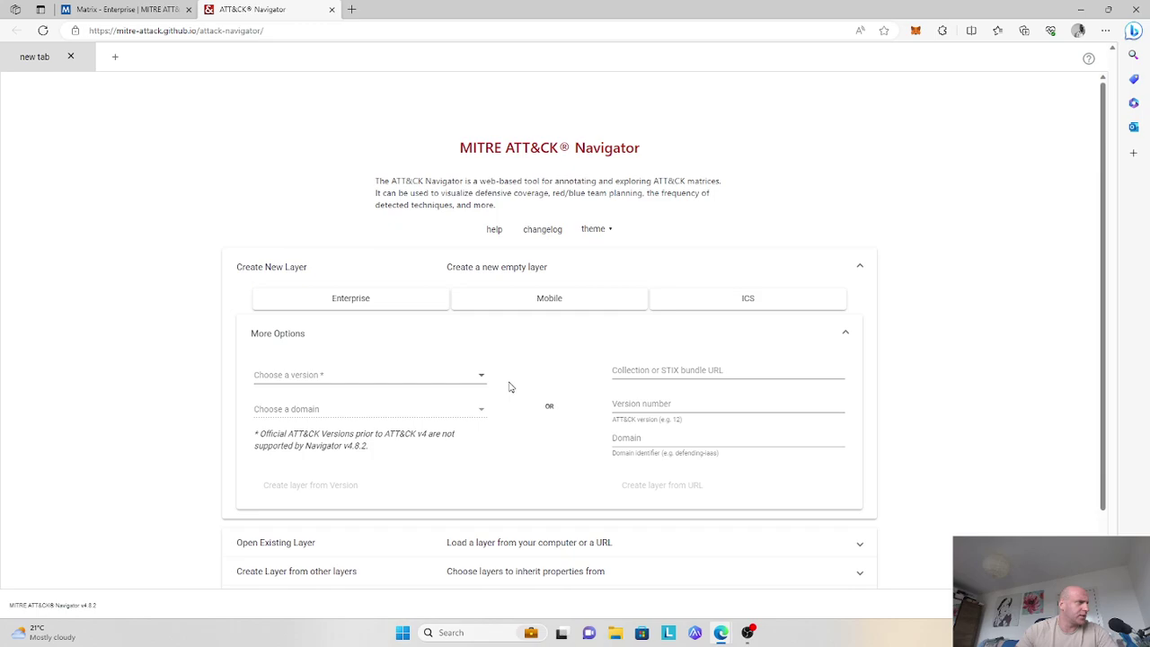
{"action": "left_click", "coordinate": [845, 332]}
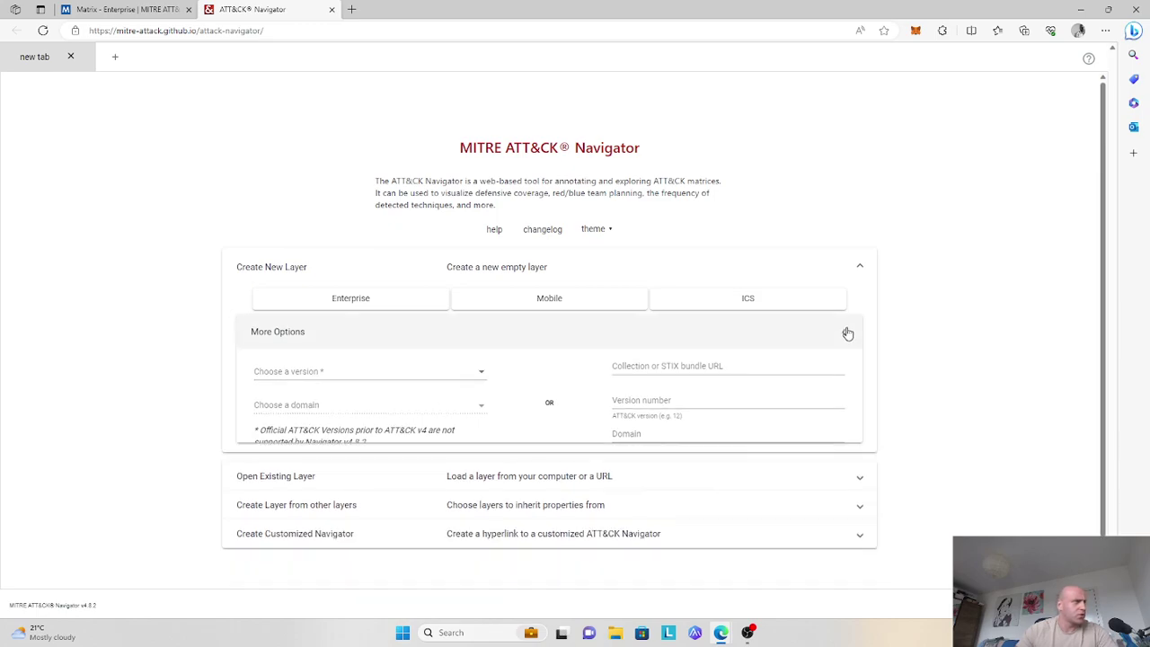
{"action": "left_click", "coordinate": [387, 304]}
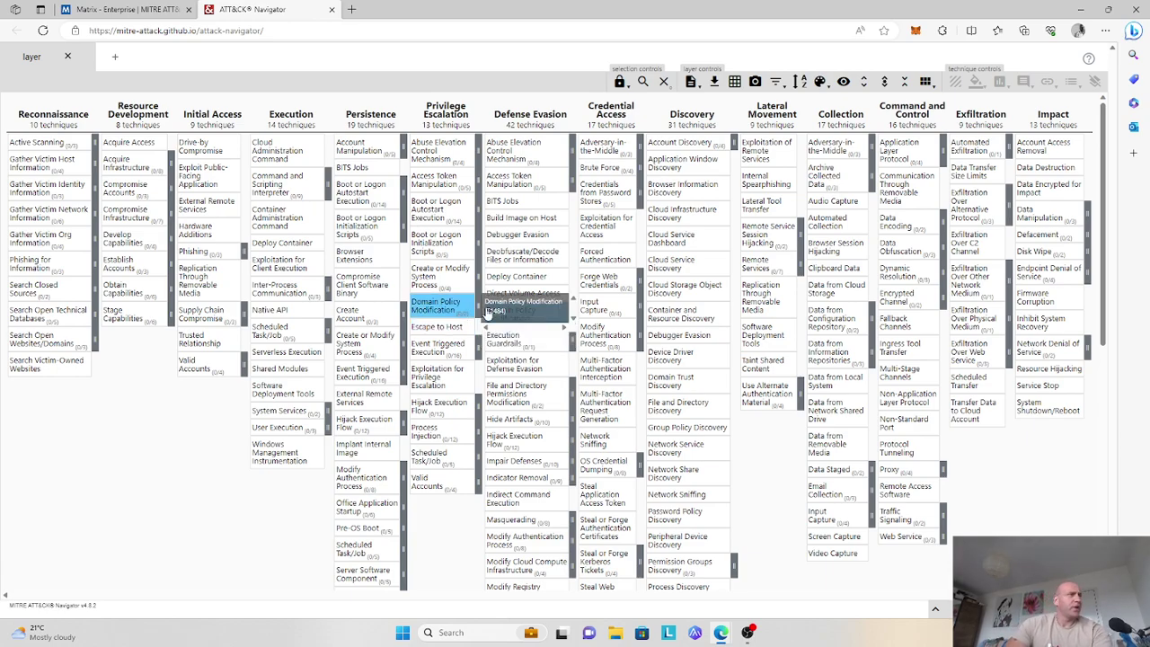
Step: Select all techniques used by the Sandworm Team threat group in the new layer
{"action": "left_click", "coordinate": [643, 82]}
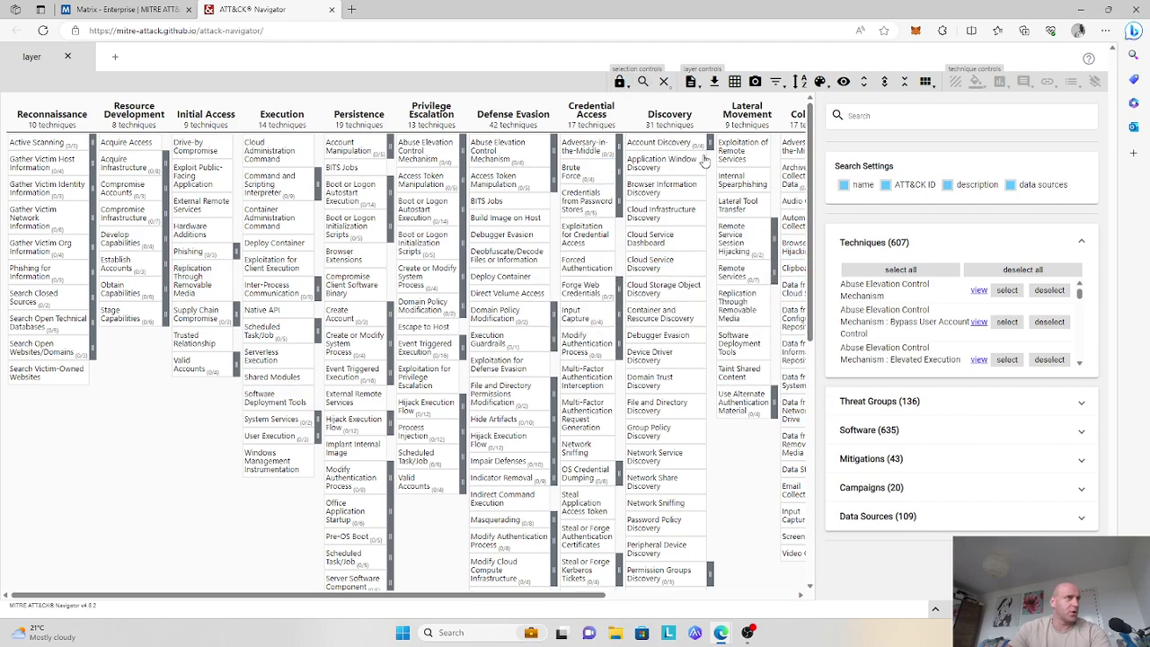
{"action": "left_click", "coordinate": [644, 82]}
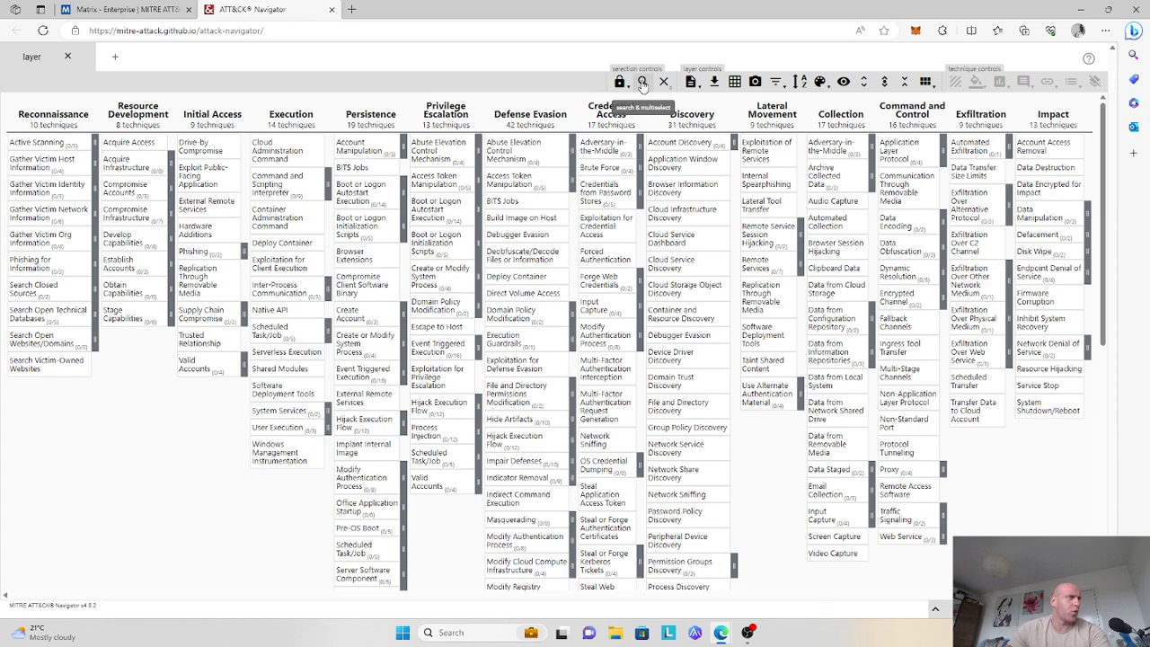
{"action": "left_click", "coordinate": [643, 82]}
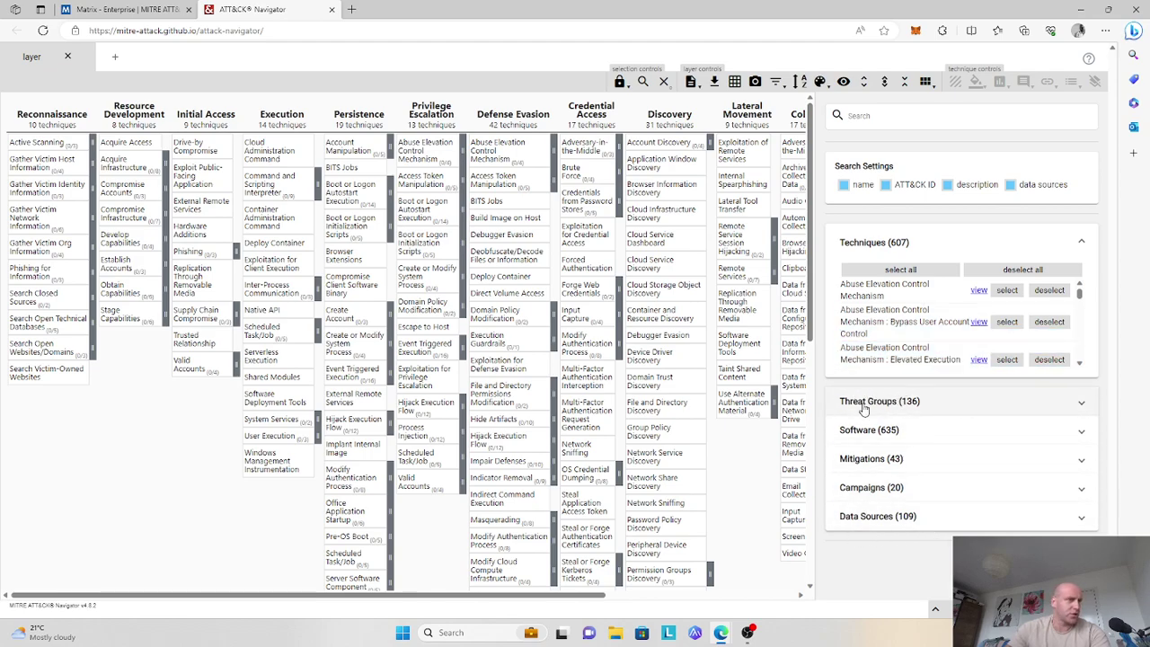
{"action": "left_click", "coordinate": [892, 404]}
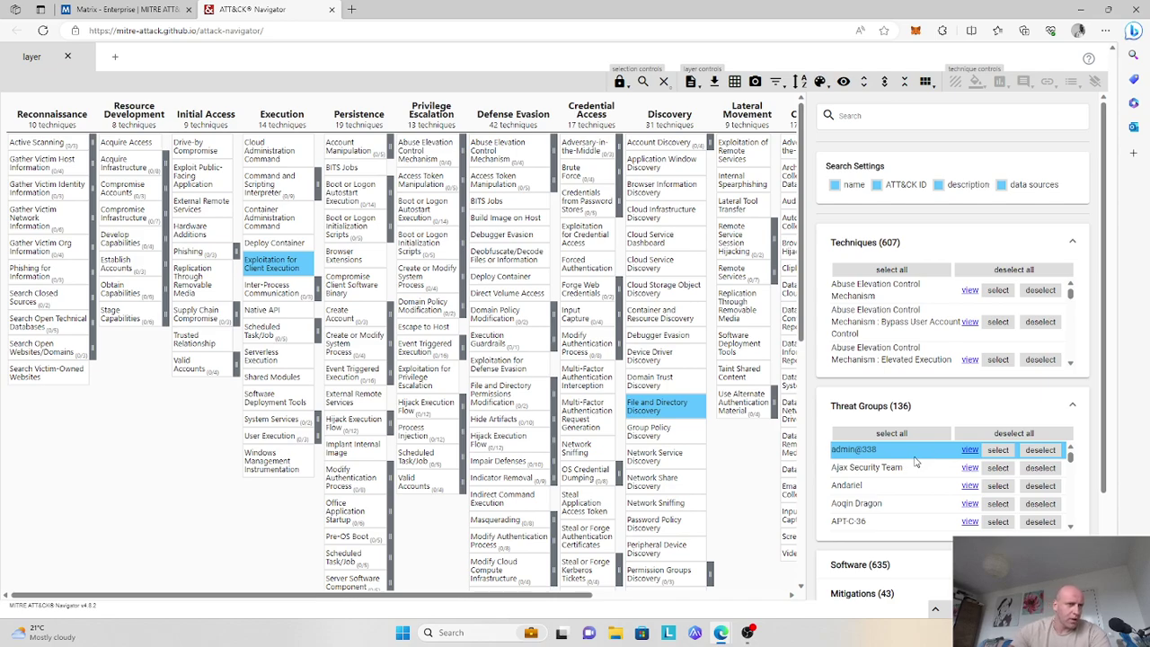
{"action": "left_click_drag", "start_coordinate": [1071, 464], "coordinate": [1071, 500]}
{"action": "left_click", "coordinate": [997, 475]}
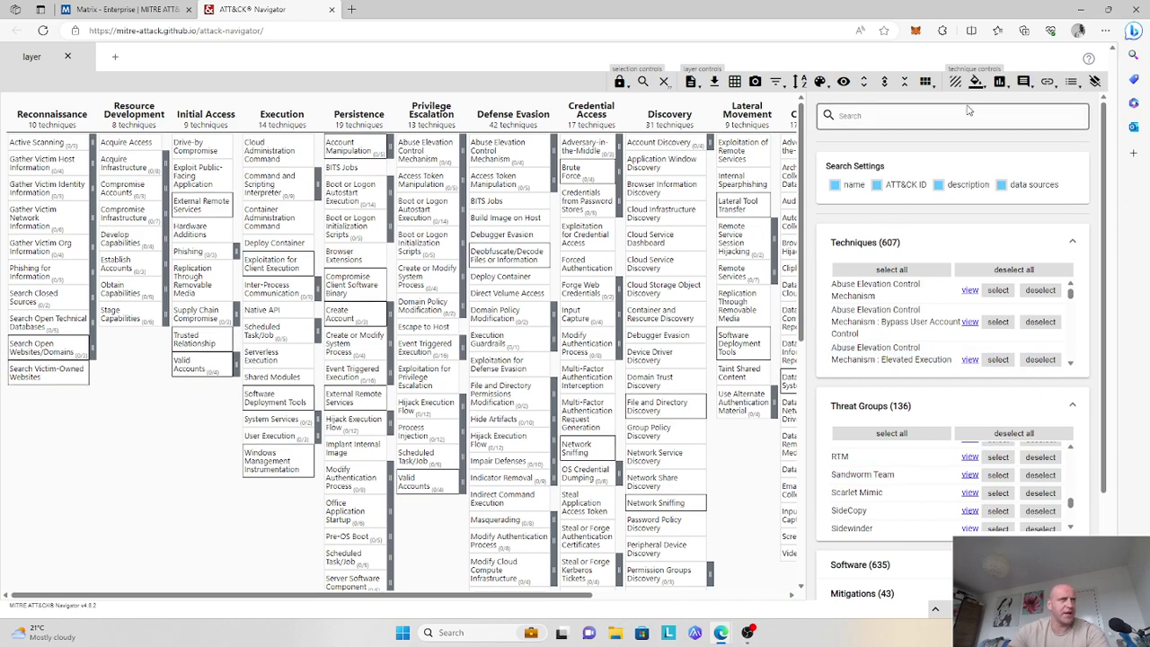
Step: Assign a score of 1 to the selected Sandworm Team techniques
{"action": "left_click", "coordinate": [1001, 84]}
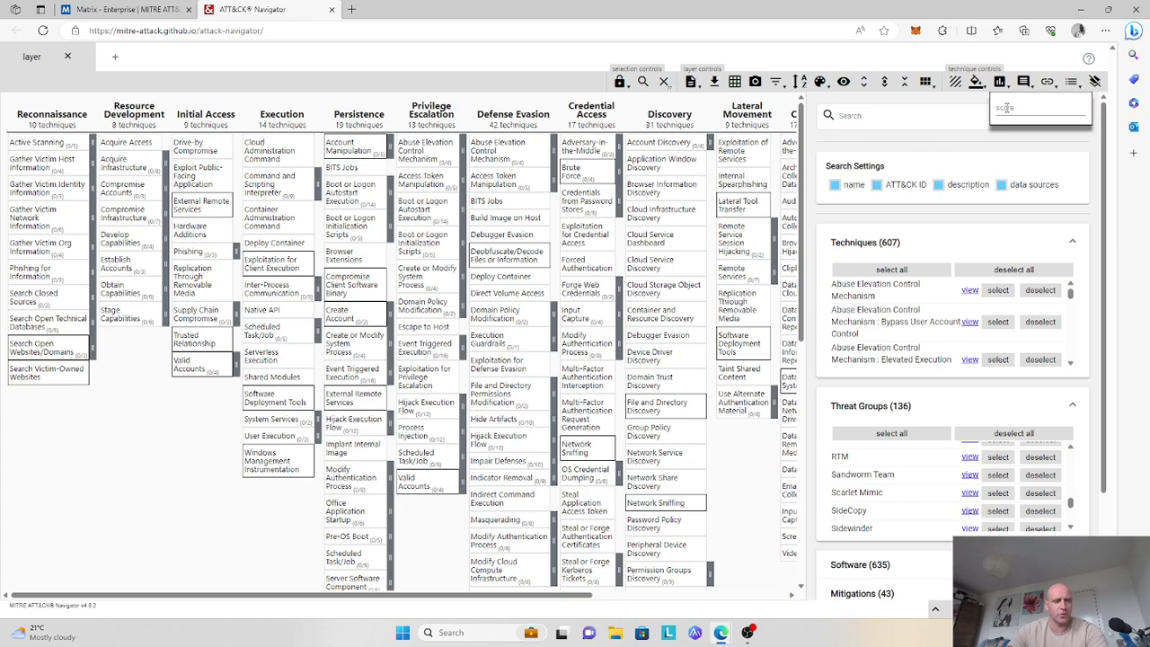
{"action": "left_click", "coordinate": [1006, 107]}
{"action": "type", "text": "1"}
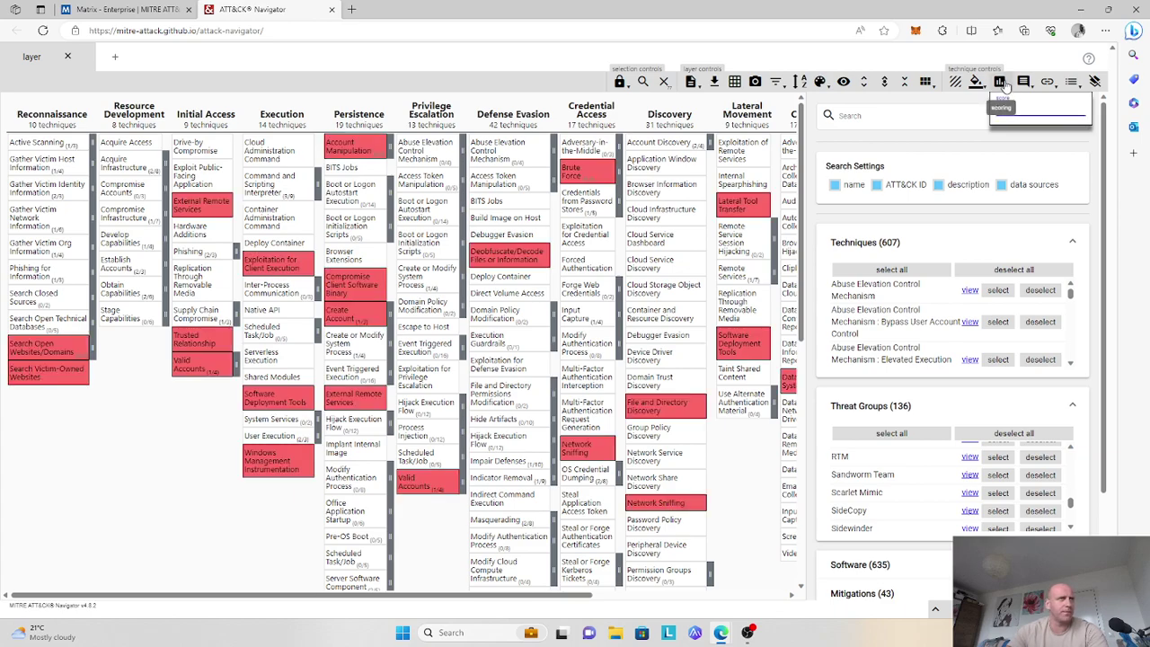
{"action": "left_click", "coordinate": [1000, 81]}
Step: Rename the layer as Sandworm
{"action": "left_click", "coordinate": [693, 84]}
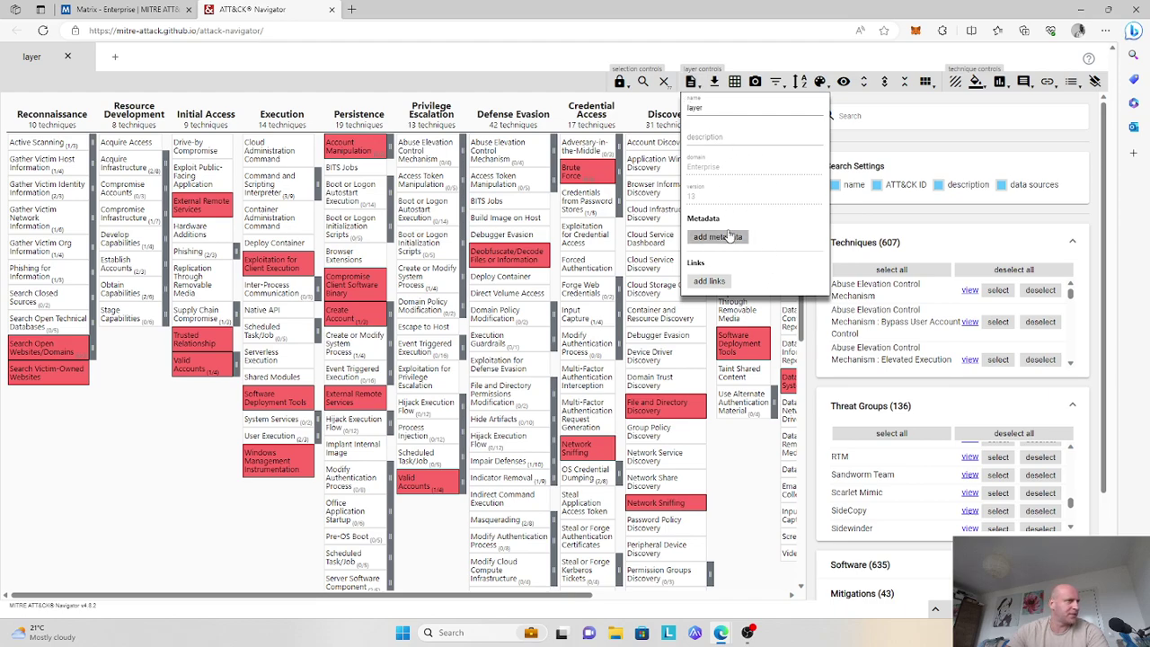
{"action": "double_click", "coordinate": [712, 110]}
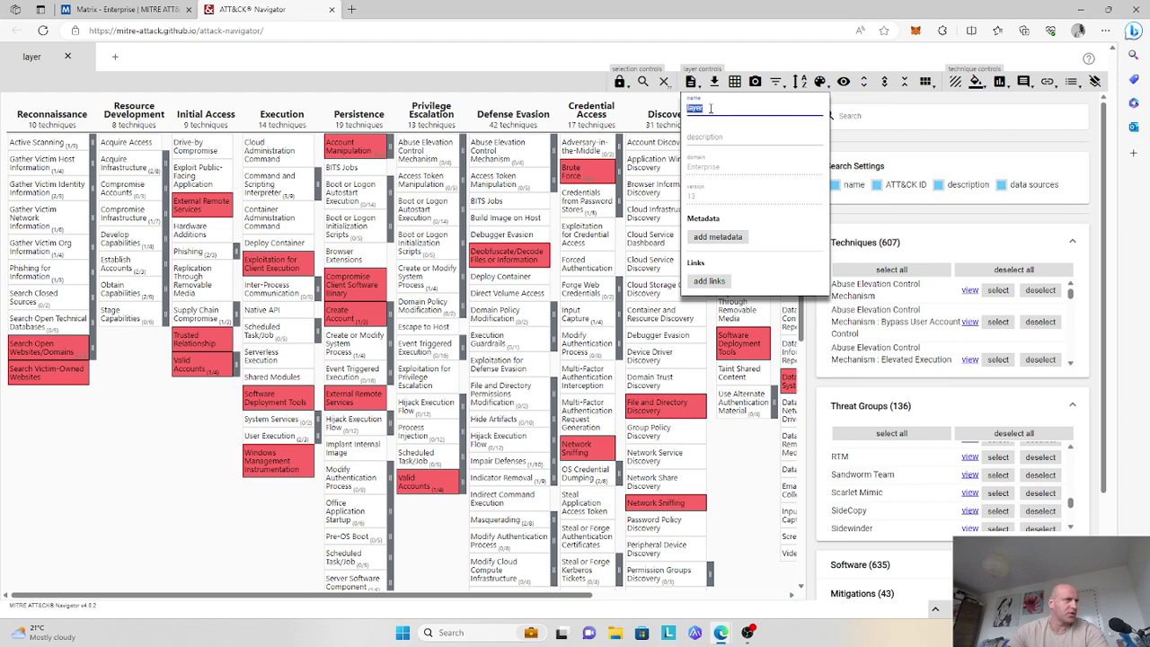
{"action": "type", "text": "Sand"}
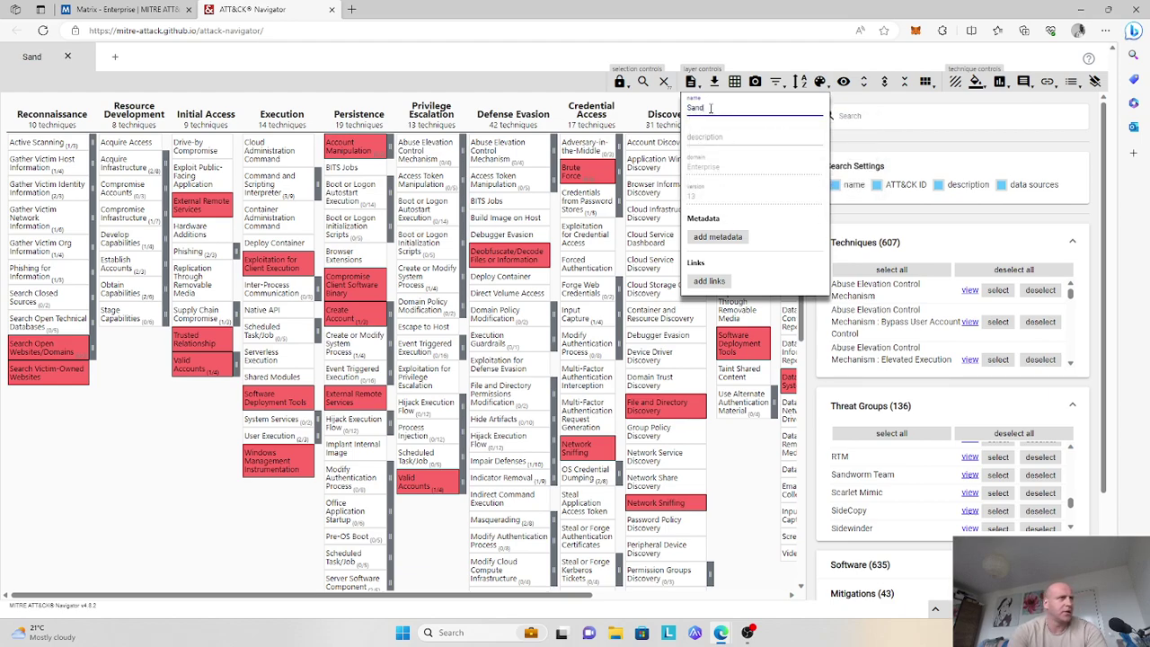
{"action": "type", "text": "worm"}
{"action": "left_click", "coordinate": [691, 82]}
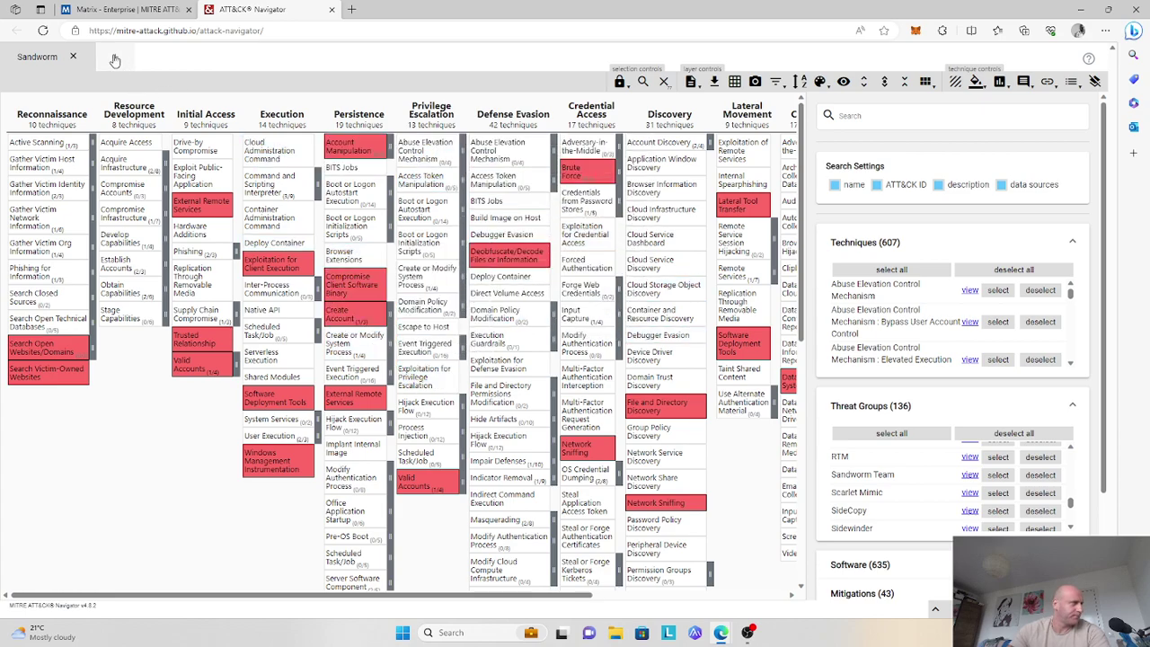
Step: Create a second empty Enterprise layer and select the techniques used by the TA505 threat group
{"action": "left_click", "coordinate": [115, 57]}
{"action": "left_click", "coordinate": [531, 263]}
{"action": "left_click", "coordinate": [349, 298]}
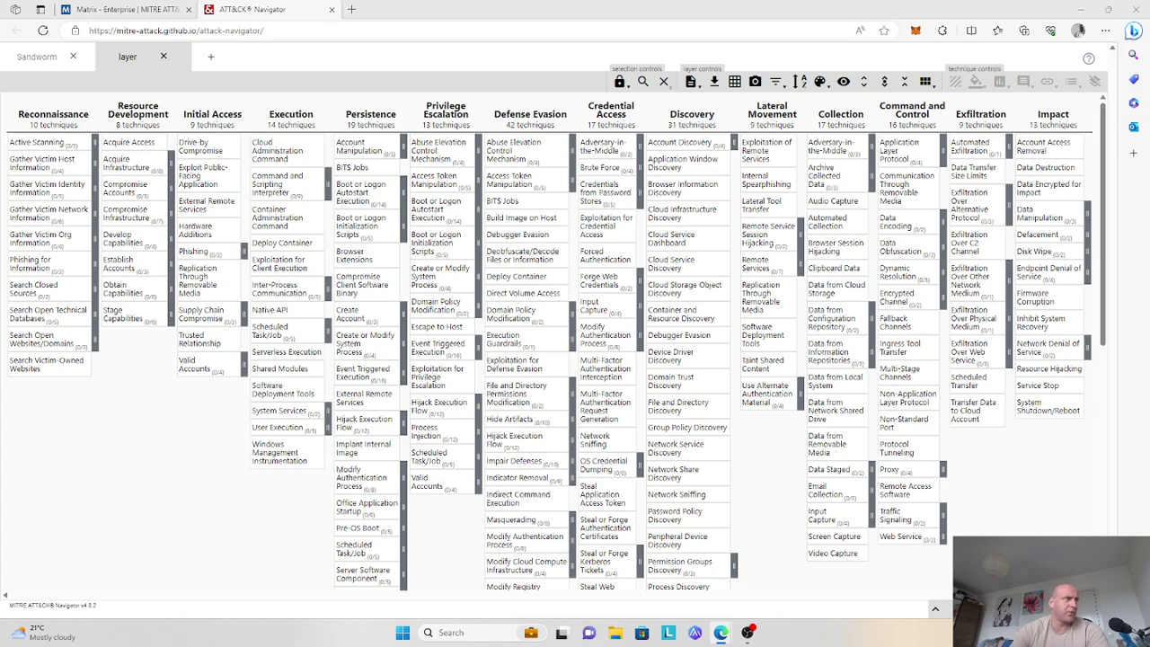
{"action": "left_click", "coordinate": [643, 81]}
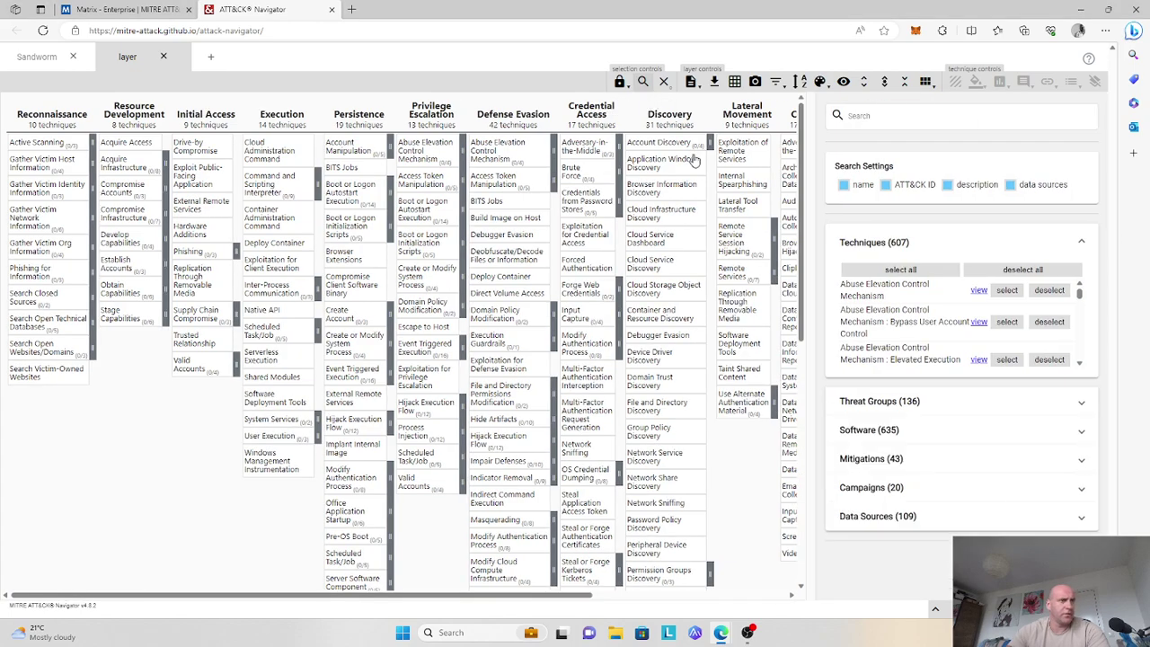
{"action": "left_click", "coordinate": [961, 400]}
{"action": "left_click_drag", "start_coordinate": [1071, 458], "coordinate": [1071, 507]}
{"action": "left_click", "coordinate": [996, 521]}
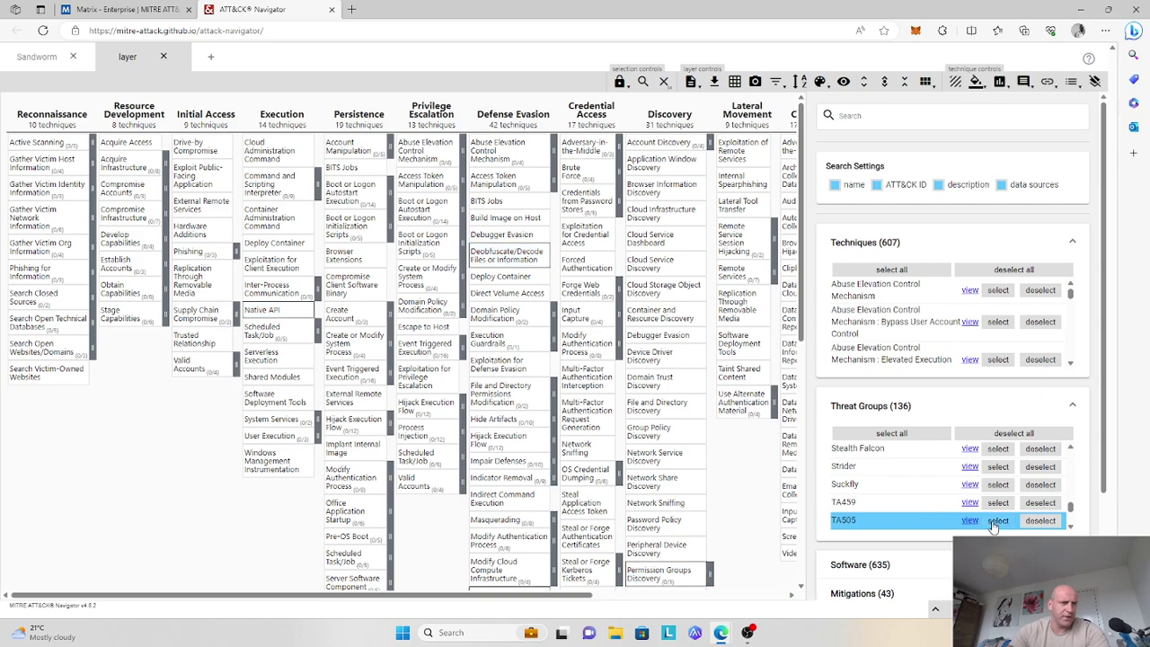
Step: Assign a score of 1 to the selected TA505 techniques
{"action": "left_click", "coordinate": [1003, 83]}
{"action": "left_click", "coordinate": [1013, 109]}
{"action": "type", "text": "1"}
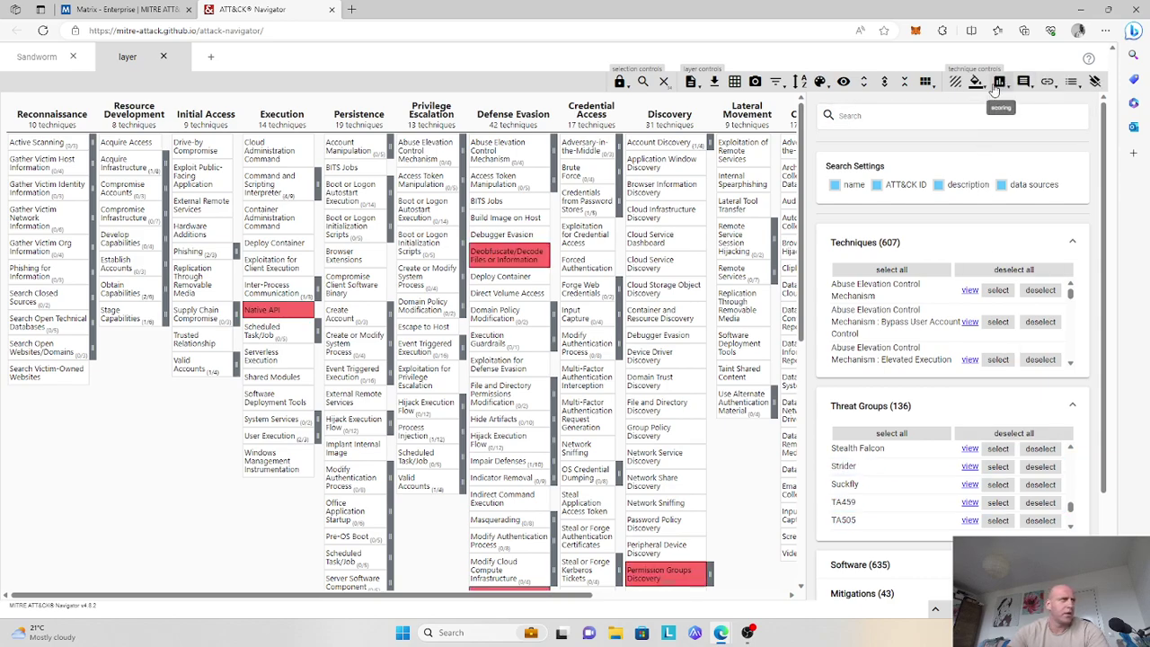
Step: Rename the second layer as TA505
{"action": "left_click", "coordinate": [689, 82]}
{"action": "double_click", "coordinate": [716, 106]}
{"action": "type", "text": "TA"}
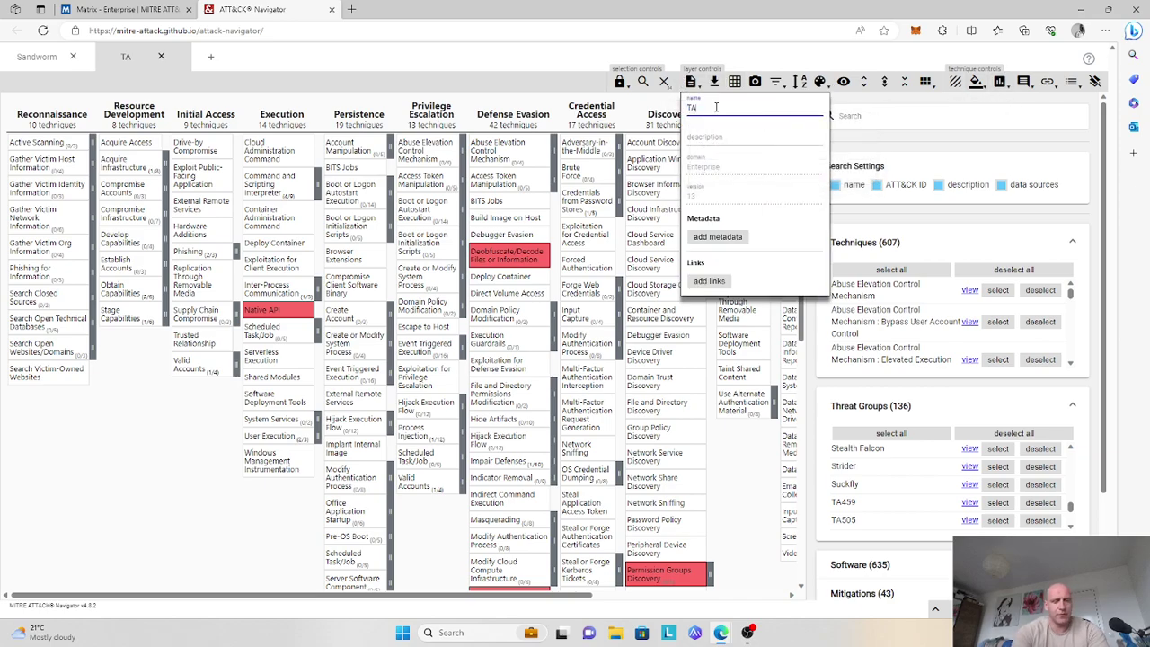
{"action": "type", "text": "505"}
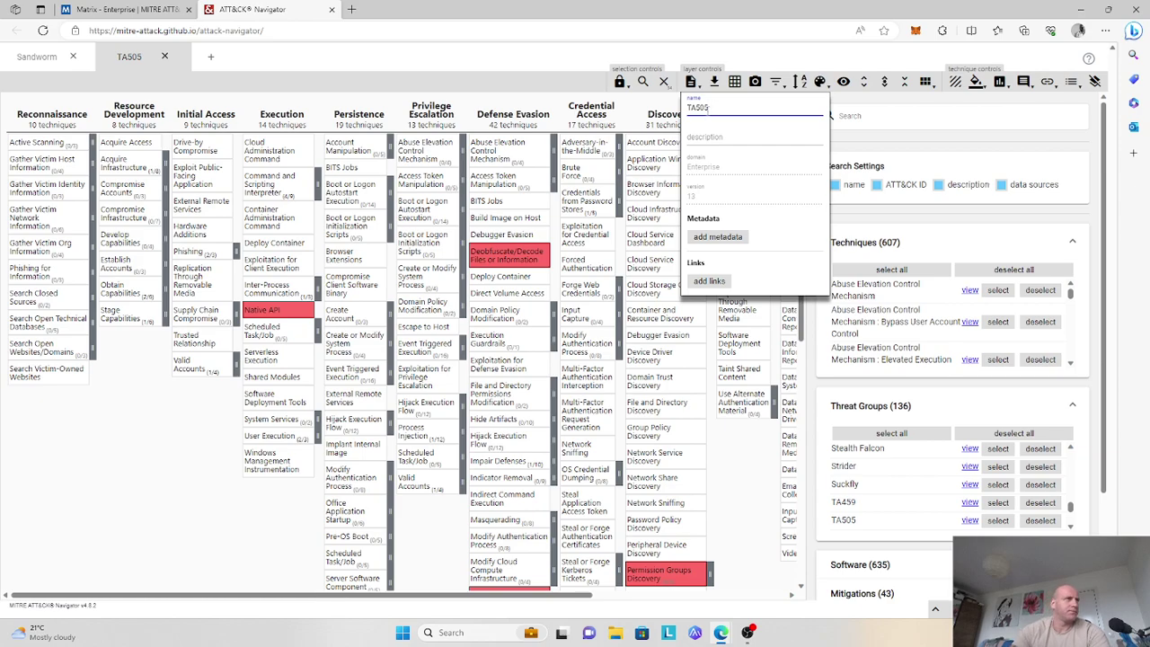
{"action": "left_click", "coordinate": [693, 83]}
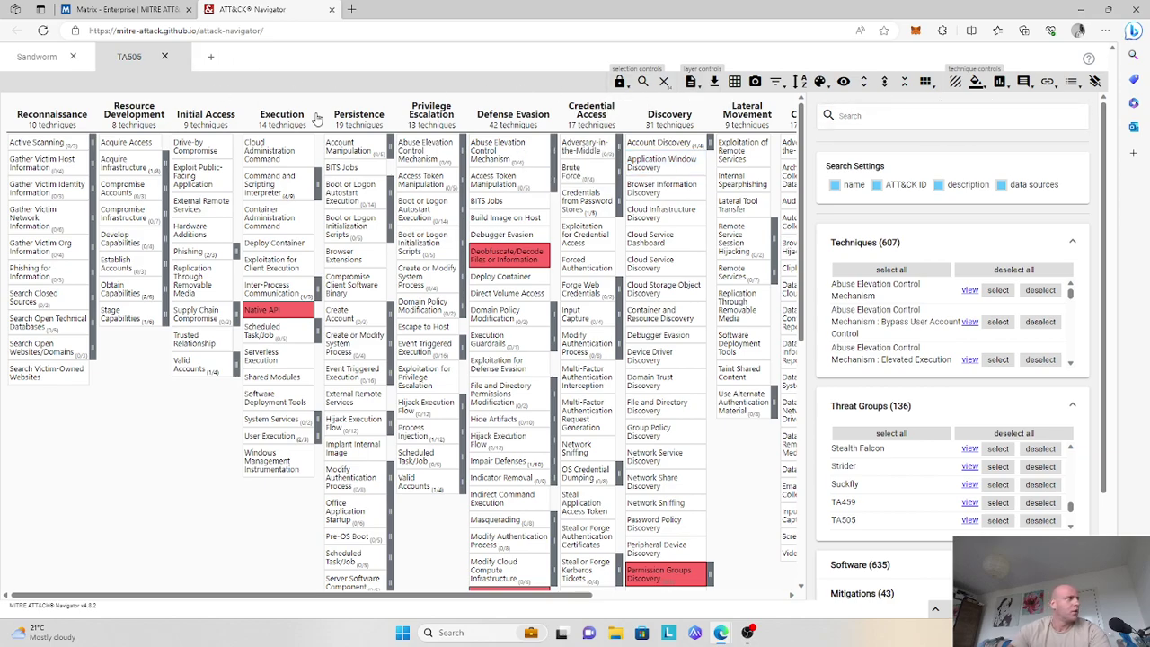
Step: Create a third empty Enterprise layer and select the techniques used by the Rocke threat group
{"action": "left_click", "coordinate": [211, 56]}
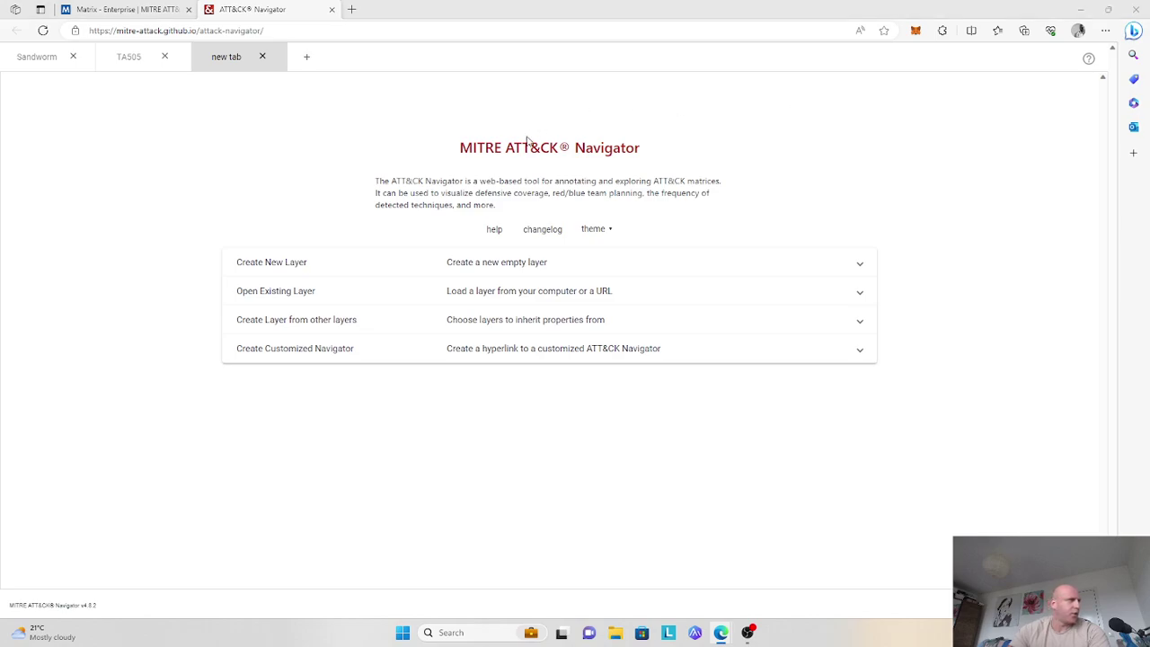
{"action": "left_click", "coordinate": [514, 266]}
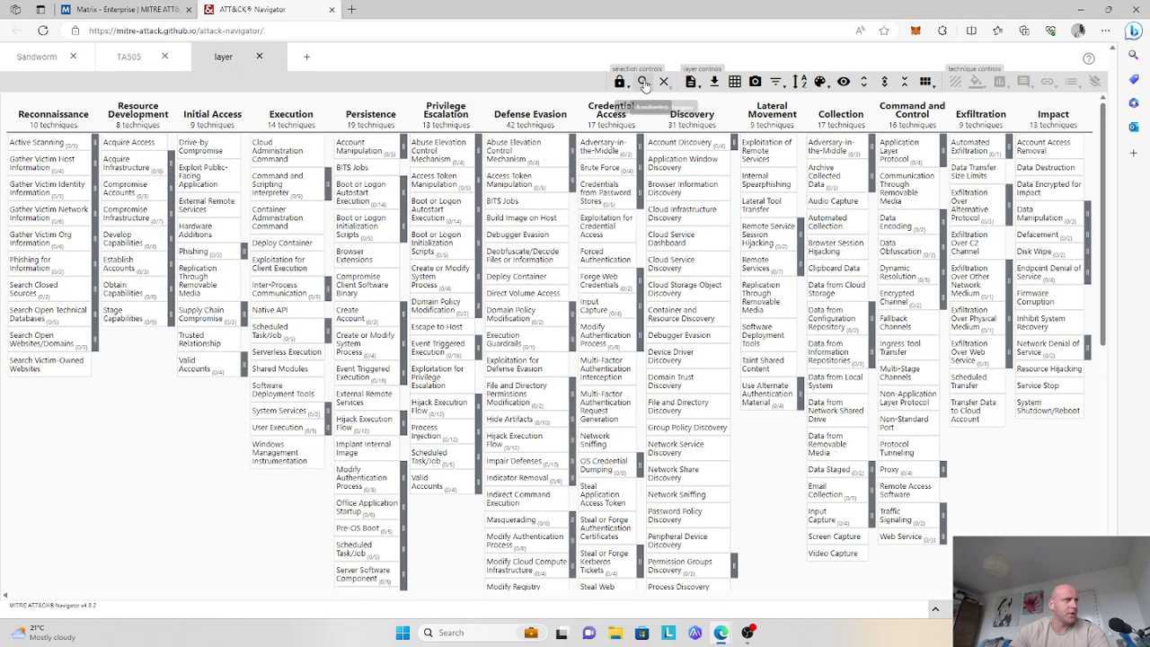
{"action": "left_click", "coordinate": [643, 82]}
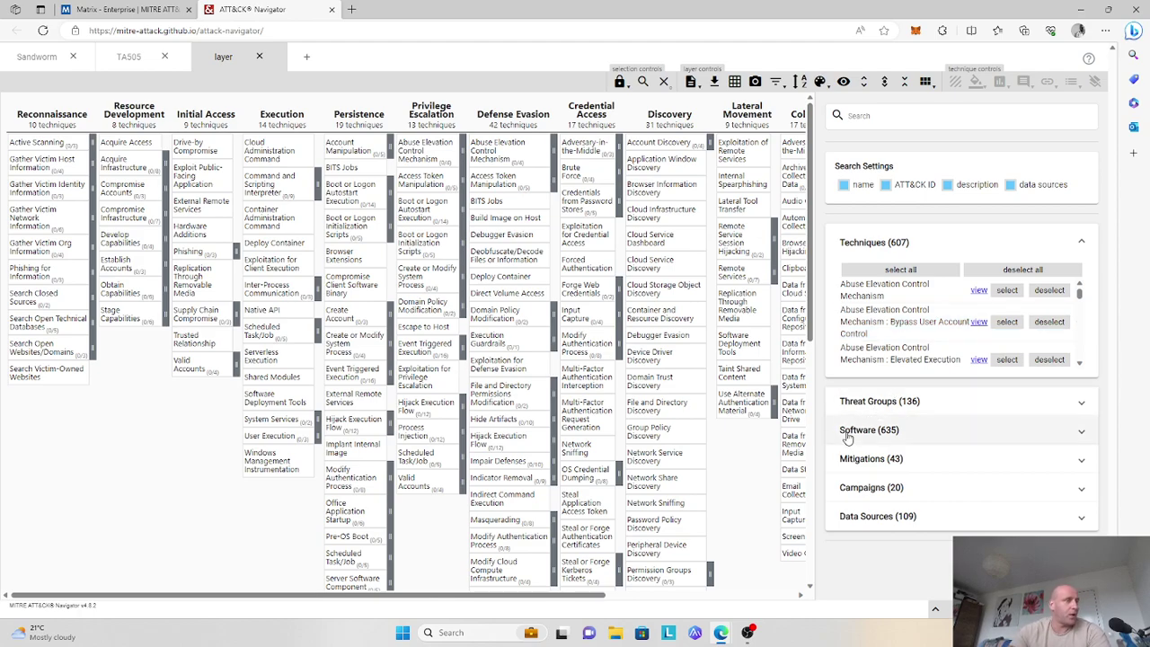
{"action": "left_click", "coordinate": [929, 403]}
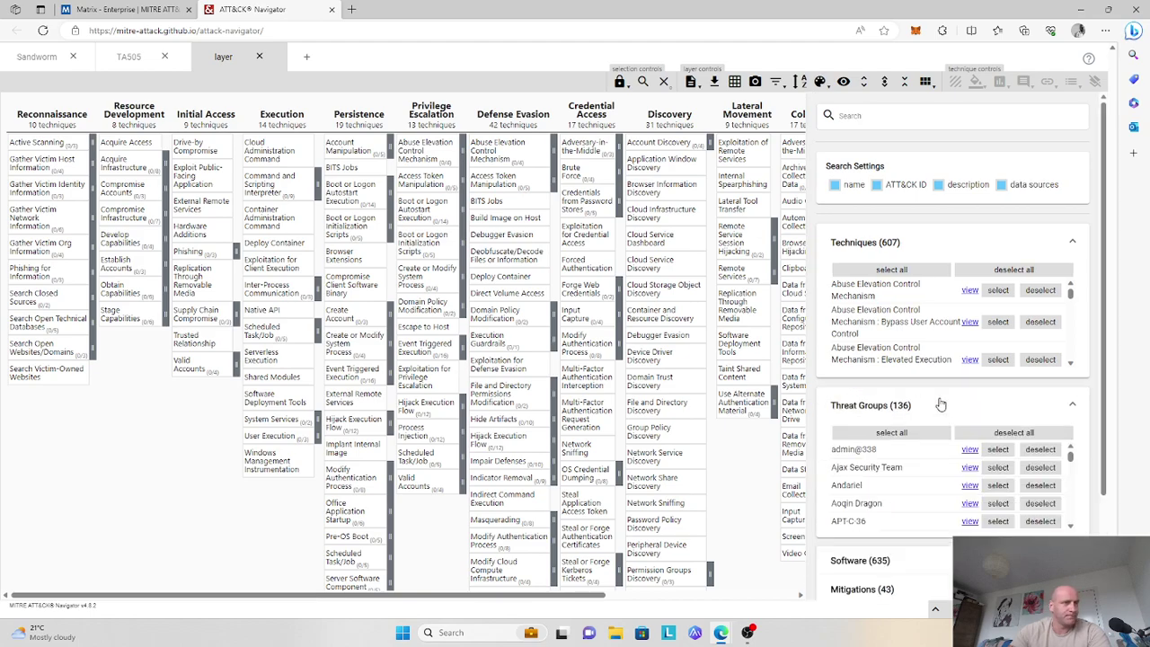
{"action": "left_click_drag", "start_coordinate": [1075, 459], "coordinate": [1071, 504]}
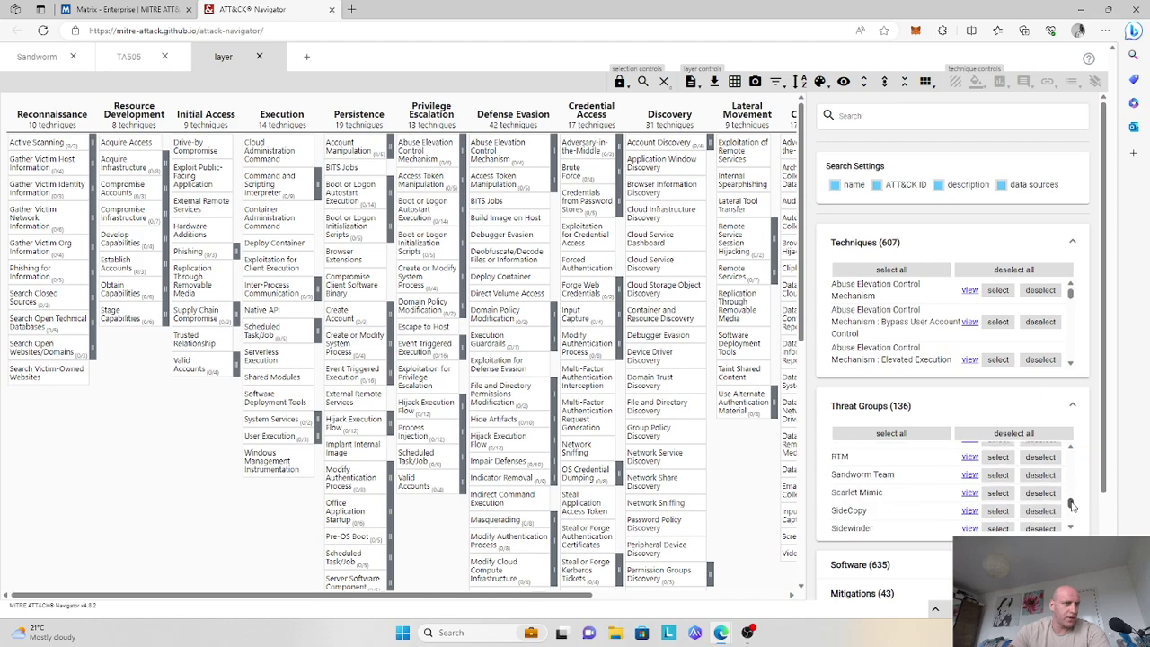
{"action": "scroll", "coordinate": [1034, 463], "scroll_direction": "up", "scroll_amount": 1}
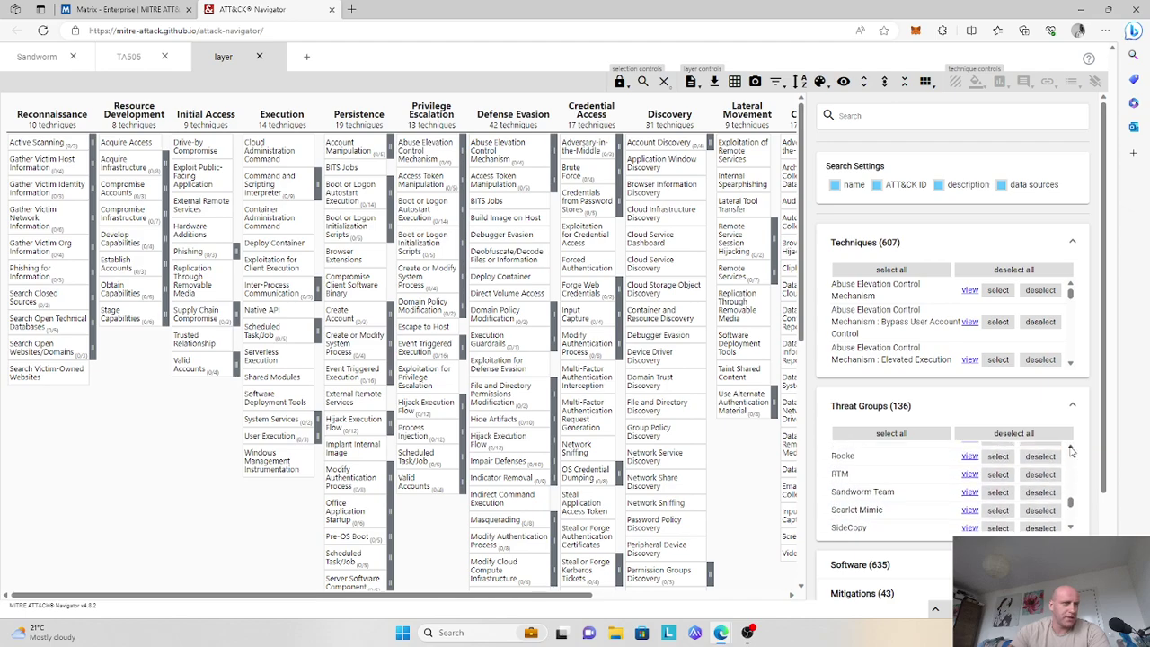
{"action": "left_click", "coordinate": [998, 461]}
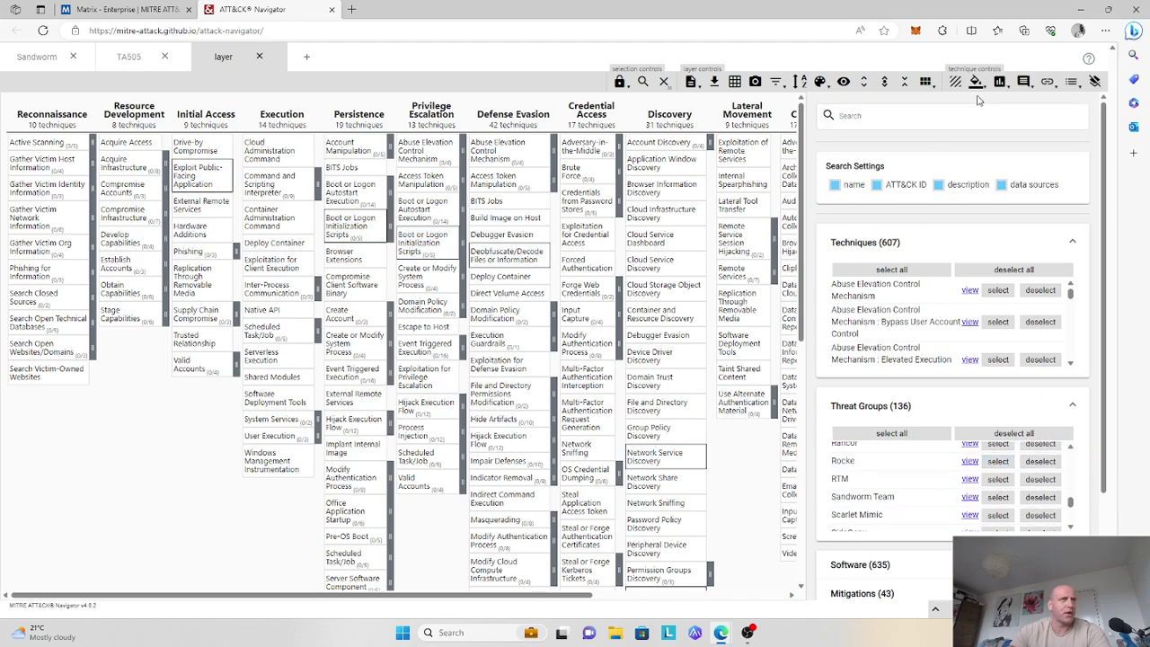
Step: Assign a score of 1 to the selected Rocke techniques
{"action": "left_click", "coordinate": [999, 83]}
{"action": "left_click", "coordinate": [1009, 106]}
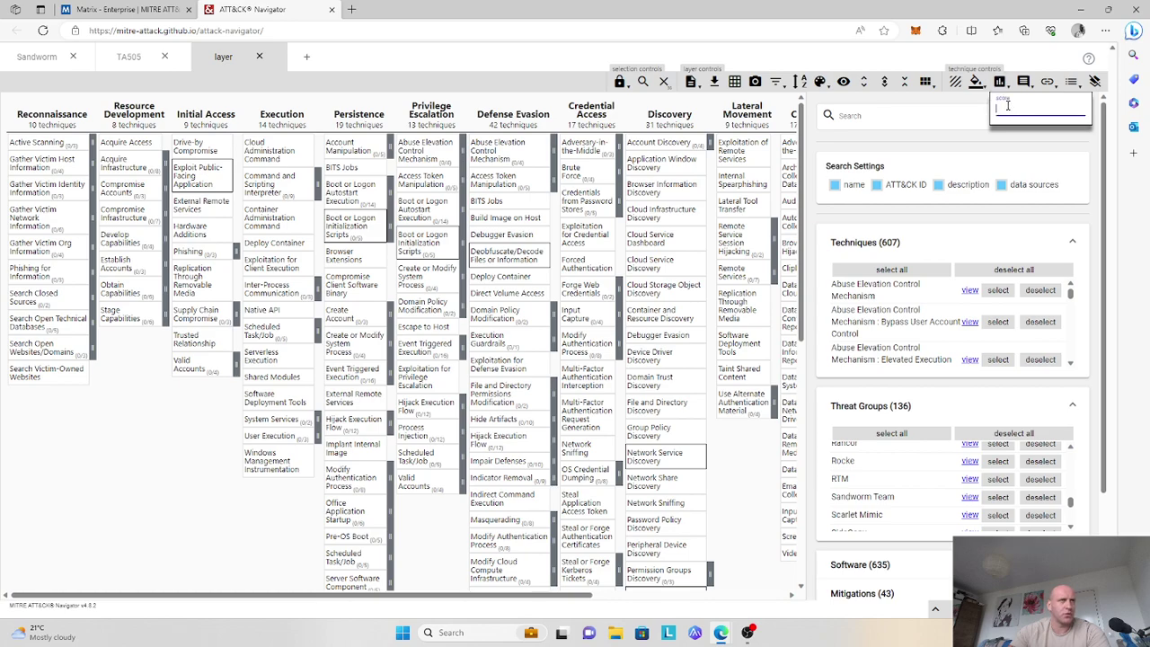
{"action": "type", "text": "1"}
{"action": "left_click", "coordinate": [1000, 82]}
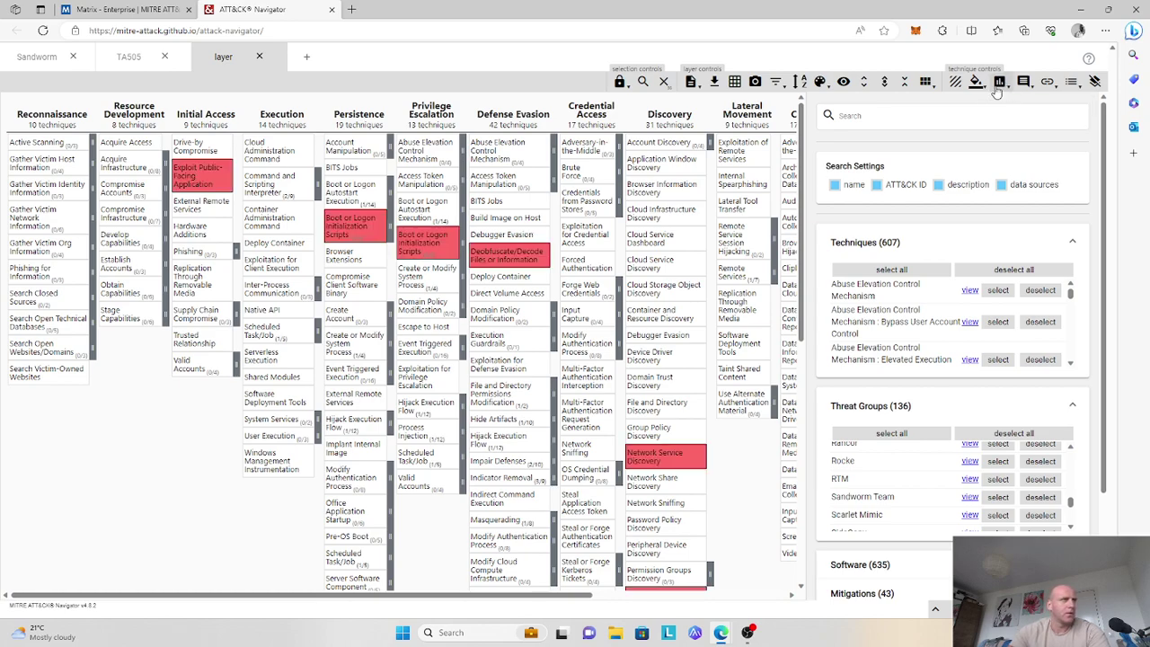
Step: Rename the third layer as Rocke
{"action": "left_click", "coordinate": [690, 82]}
{"action": "left_click", "coordinate": [715, 107]}
{"action": "key", "text": "ctrl+a"}
{"action": "type", "text": "Rocke"}
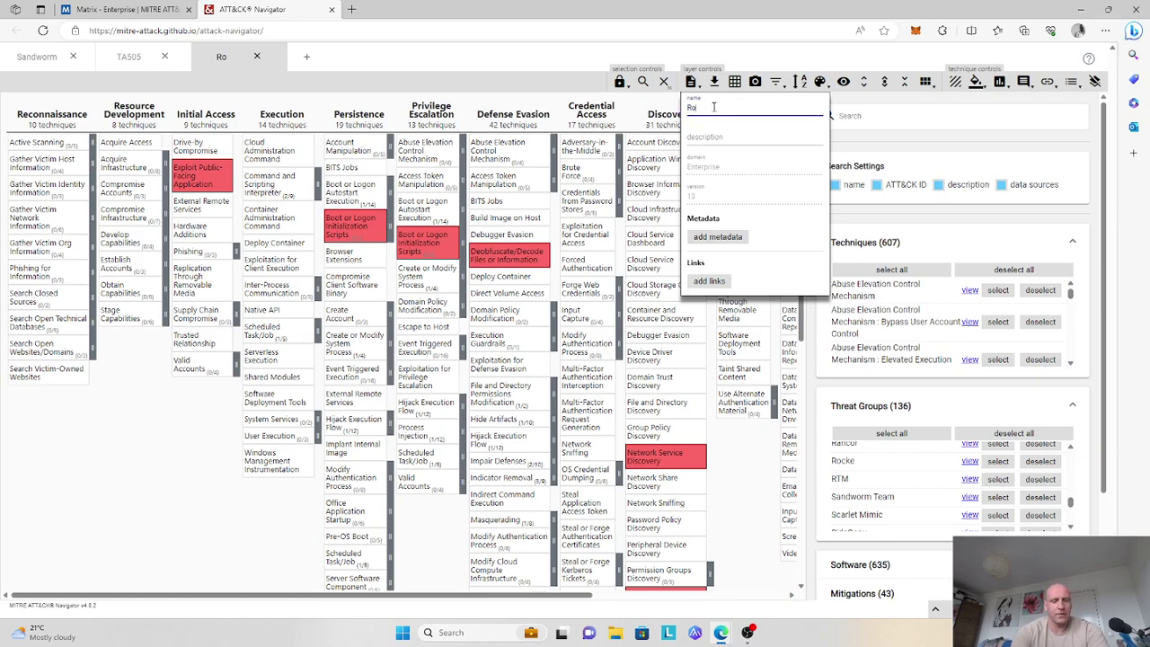
{"action": "left_click", "coordinate": [685, 82]}
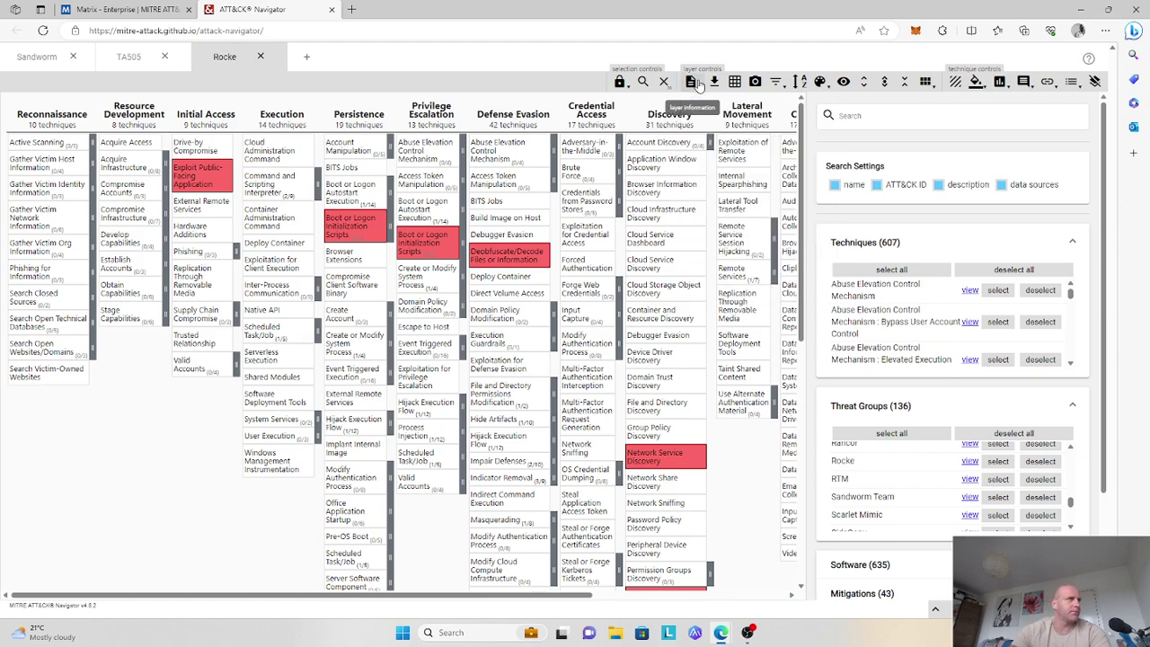
Step: Create a fourth empty Enterprise layer and select the techniques used by the menuPass threat group
{"action": "left_click", "coordinate": [307, 56]}
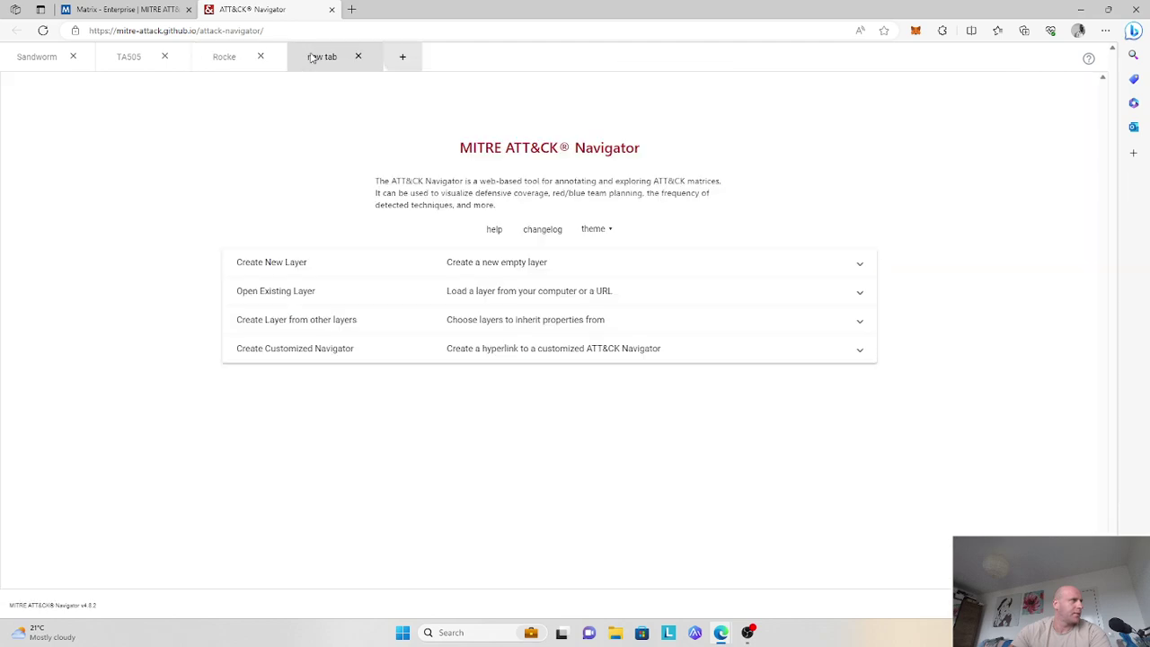
{"action": "left_click", "coordinate": [409, 265]}
{"action": "left_click", "coordinate": [362, 311]}
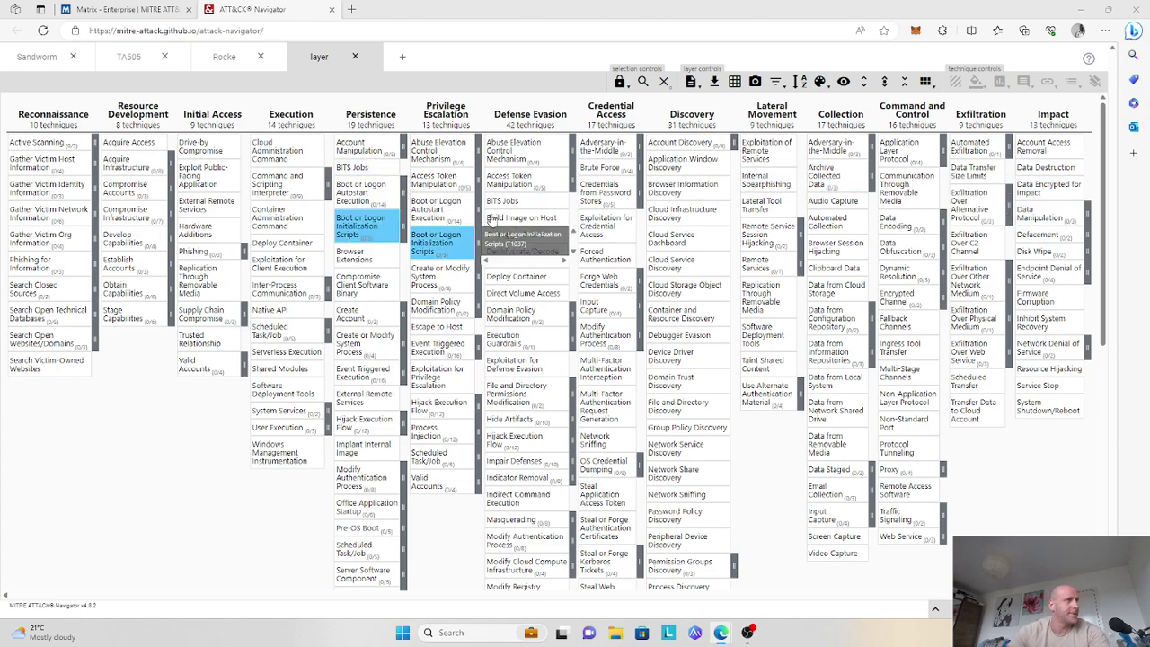
{"action": "left_click", "coordinate": [642, 82]}
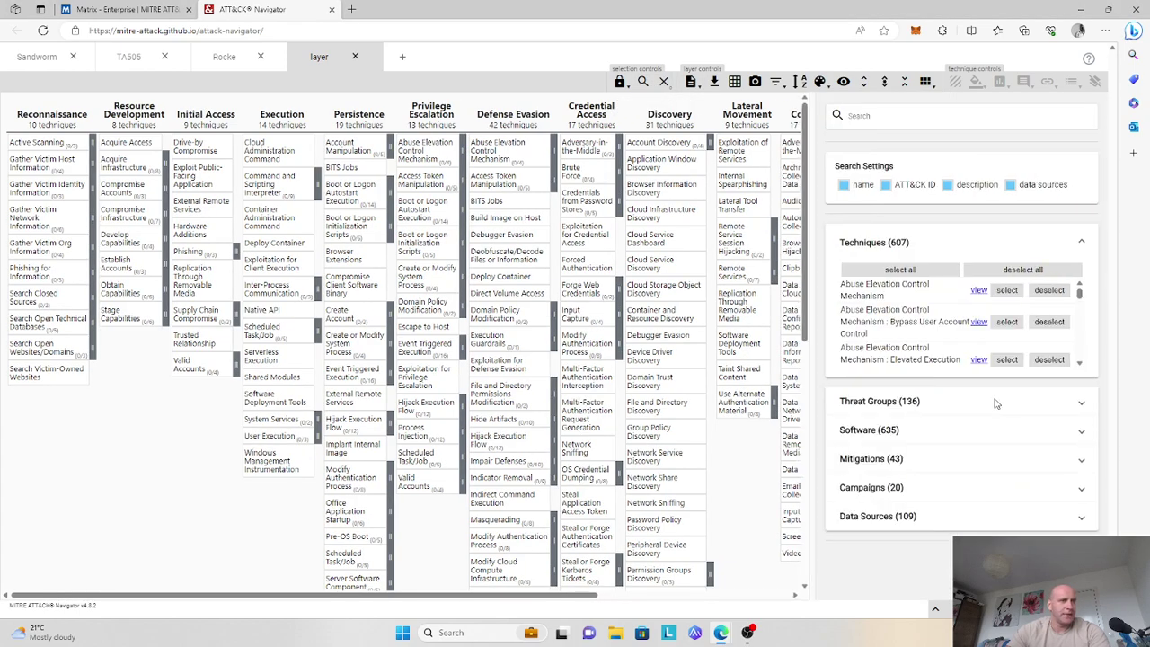
{"action": "left_click", "coordinate": [937, 408]}
{"action": "left_click_drag", "start_coordinate": [1071, 452], "coordinate": [1072, 495]}
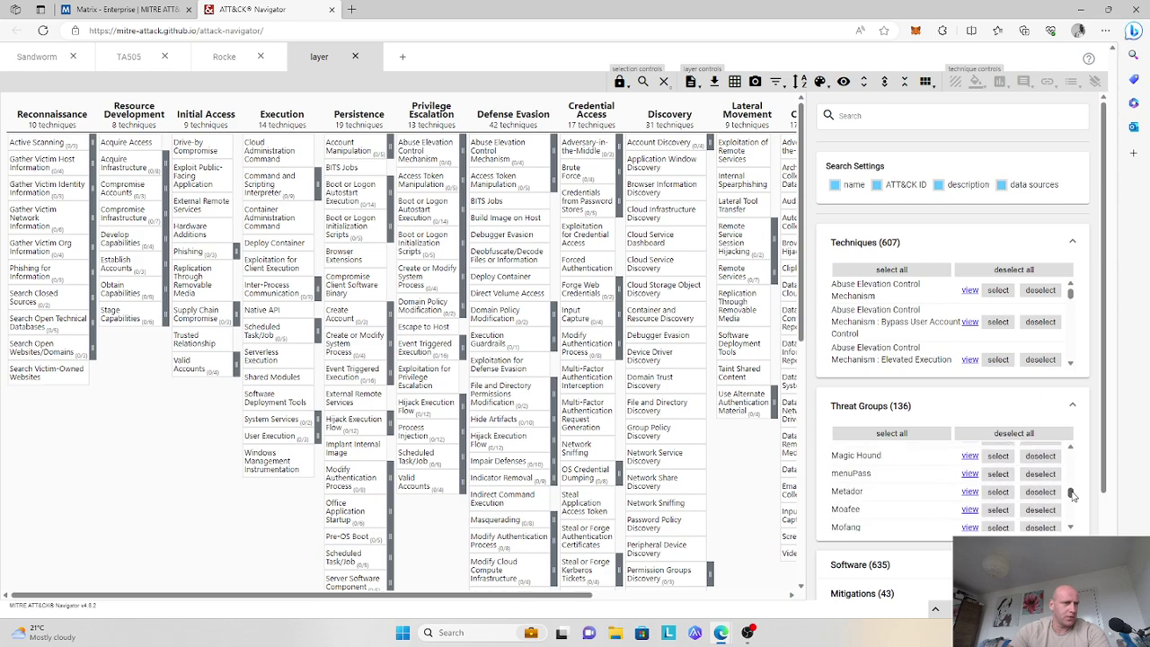
{"action": "left_click", "coordinate": [998, 474]}
Step: Assign a score of 1 to the selected menuPass techniques and rename the fourth layer as MenuPass
{"action": "left_click", "coordinate": [1000, 82]}
{"action": "left_click", "coordinate": [1006, 106]}
{"action": "type", "text": "1"}
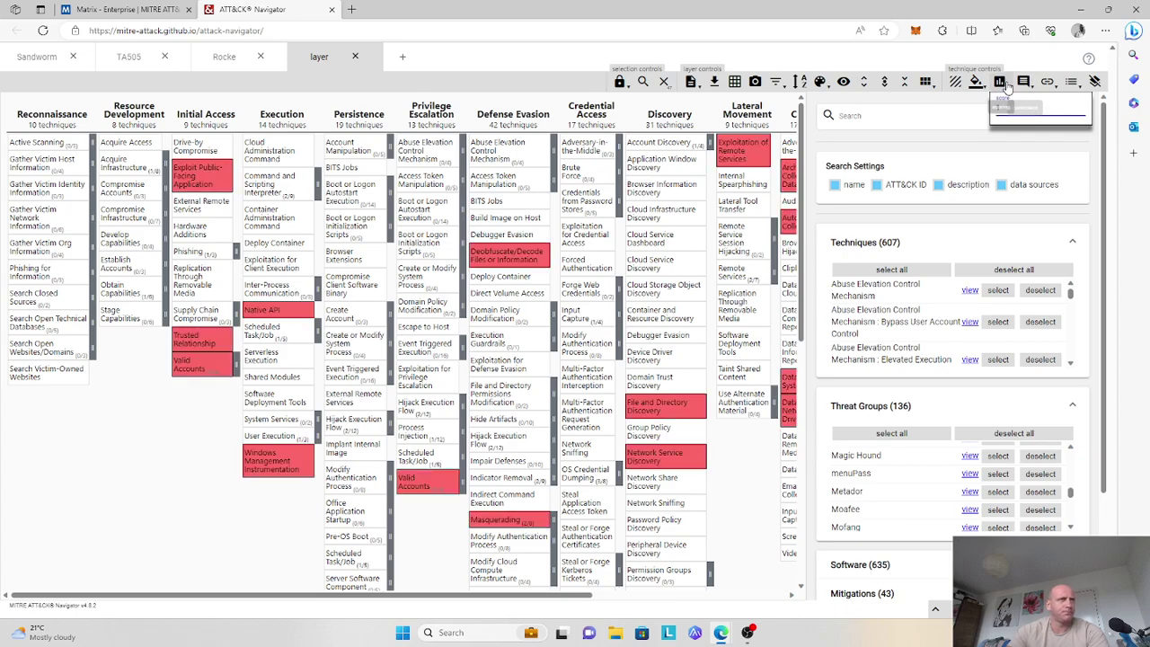
{"action": "key", "text": "Return"}
{"action": "left_click", "coordinate": [692, 83]}
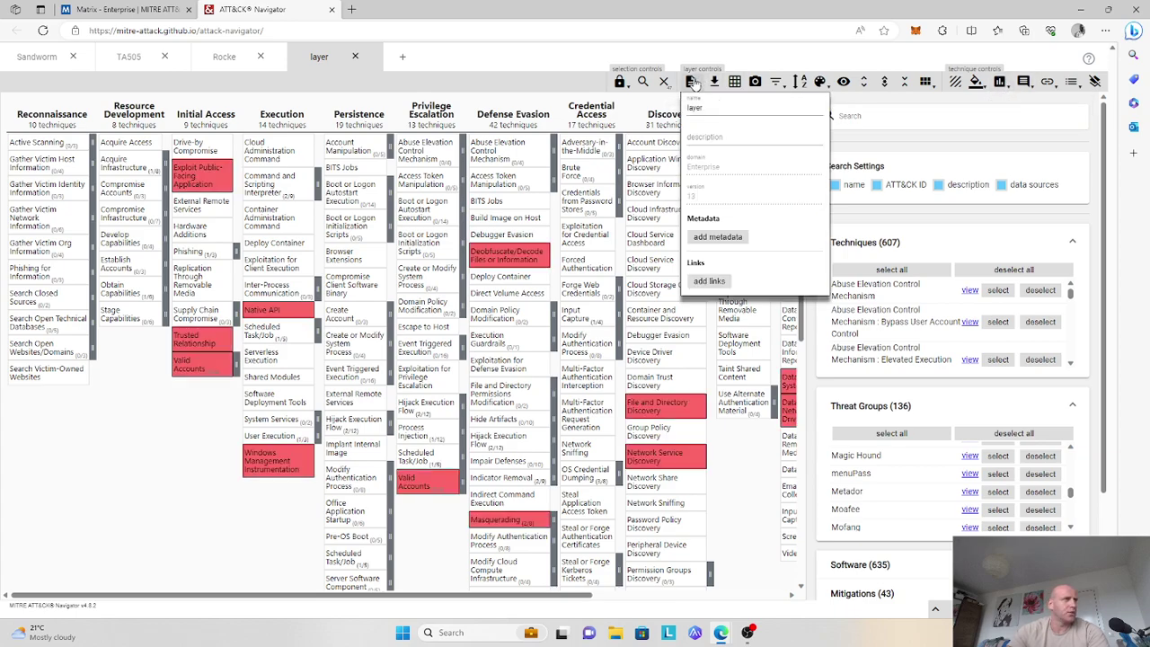
{"action": "double_click", "coordinate": [719, 107]}
{"action": "type", "text": "MenuPass"}
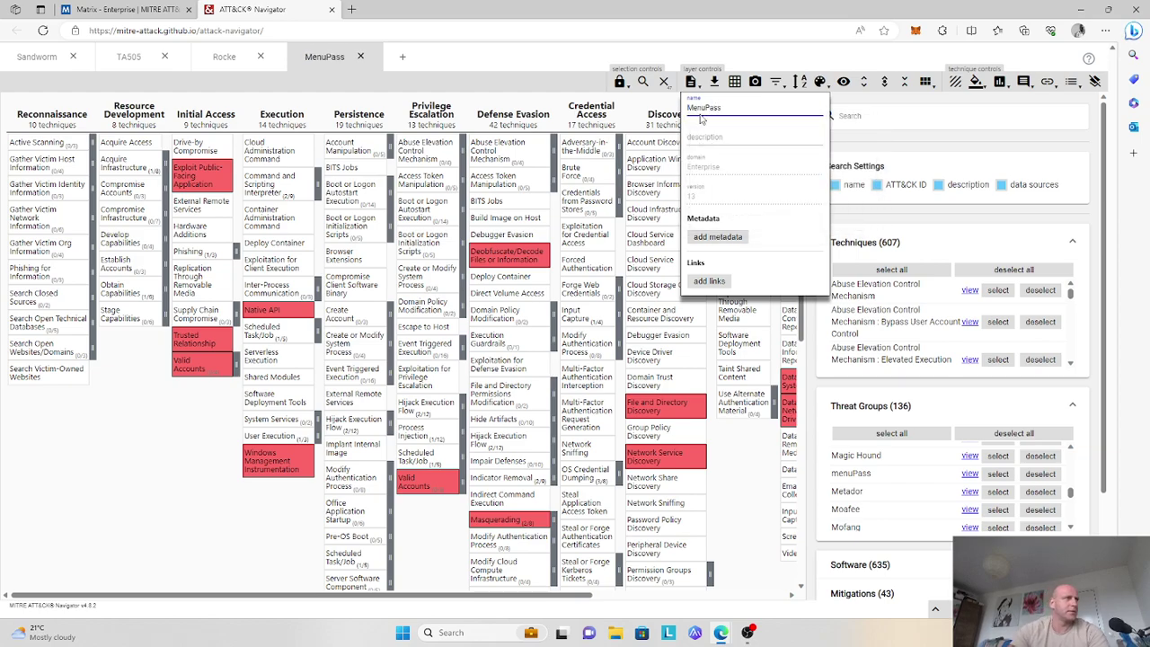
Step: Create a fifth empty Enterprise layer and select the techniques used by the Lazarus Group threat group
{"action": "left_click", "coordinate": [402, 55]}
{"action": "left_click", "coordinate": [480, 261]}
{"action": "left_click", "coordinate": [336, 303]}
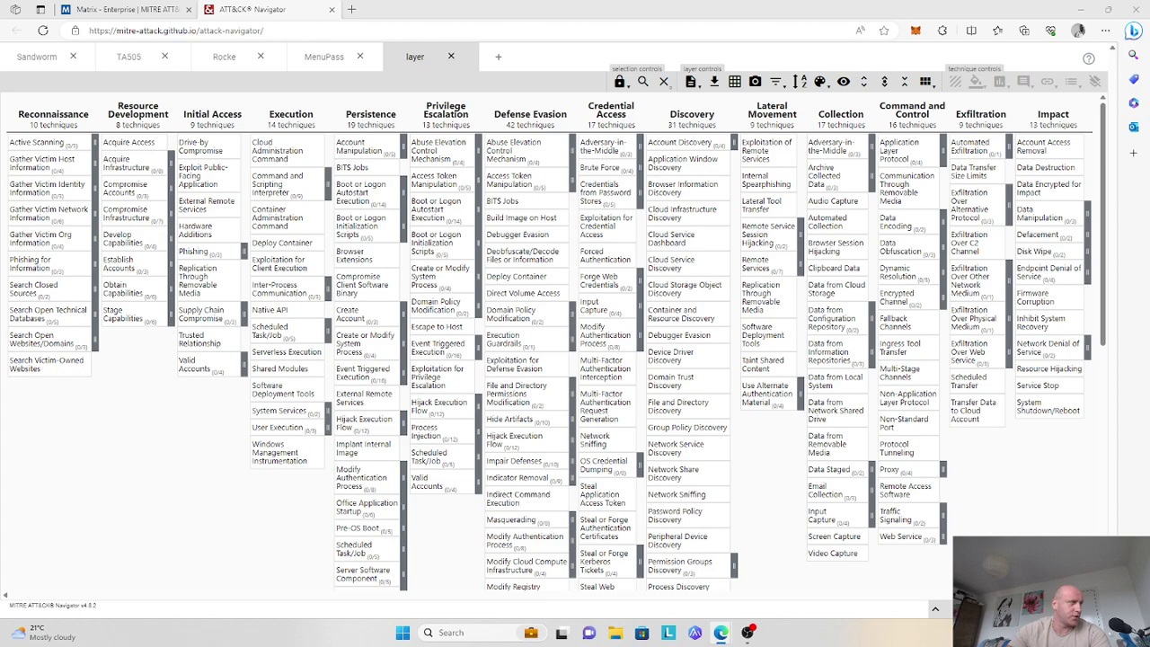
{"action": "left_click", "coordinate": [643, 83]}
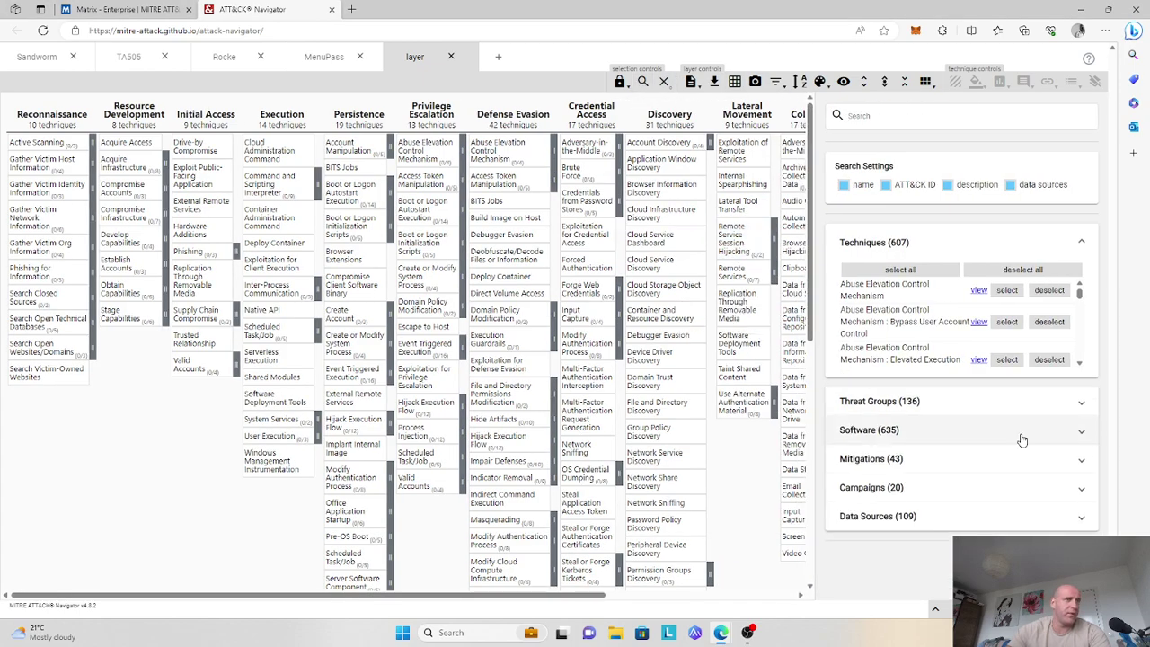
{"action": "left_click", "coordinate": [1042, 403]}
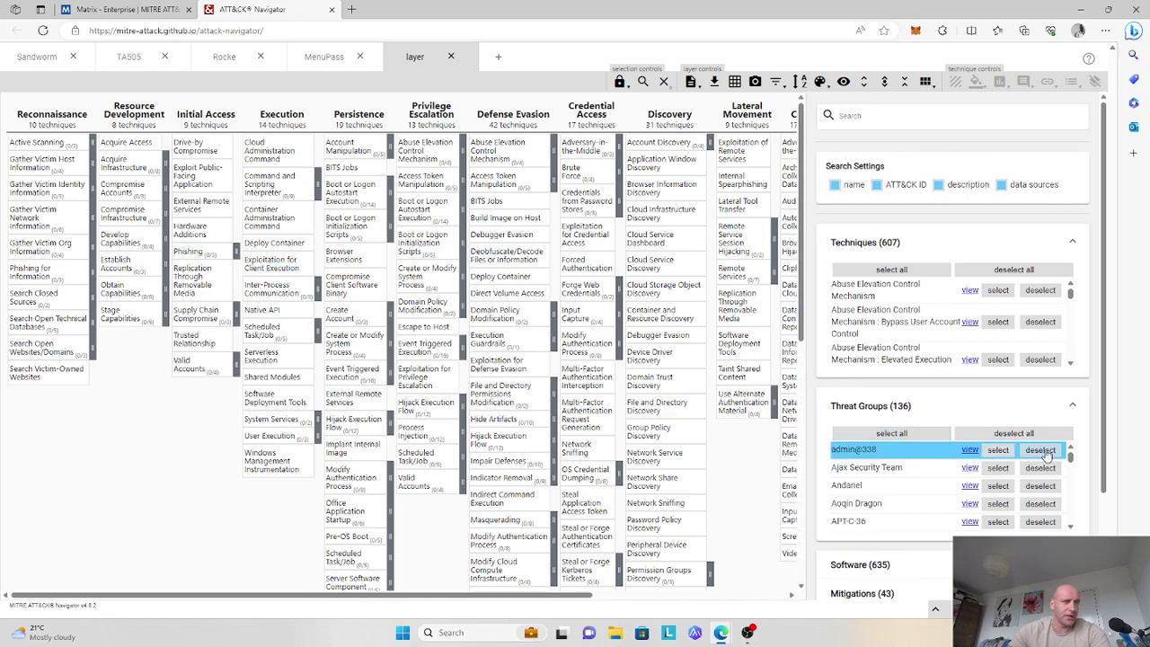
{"action": "left_click_drag", "start_coordinate": [1072, 460], "coordinate": [1082, 492]}
{"action": "left_click", "coordinate": [998, 500]}
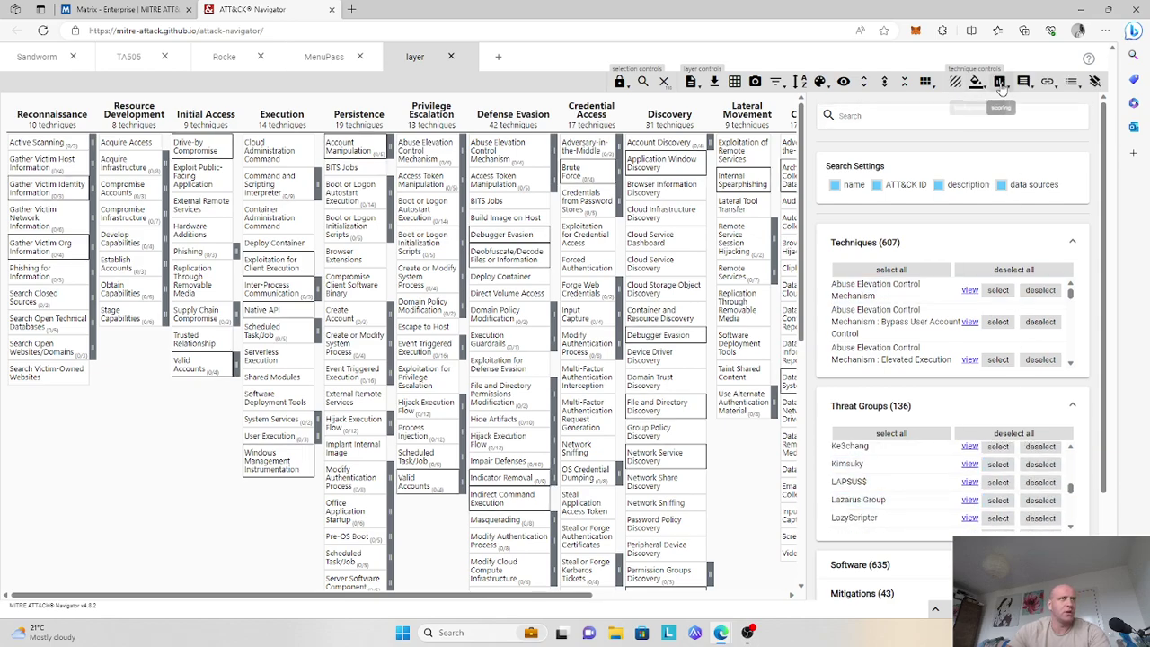
Step: Assign a score of 1 to the selected Lazarus Group techniques and rename the fifth layer as Lazarus Group
{"action": "left_click", "coordinate": [999, 81]}
{"action": "type", "text": "1"}
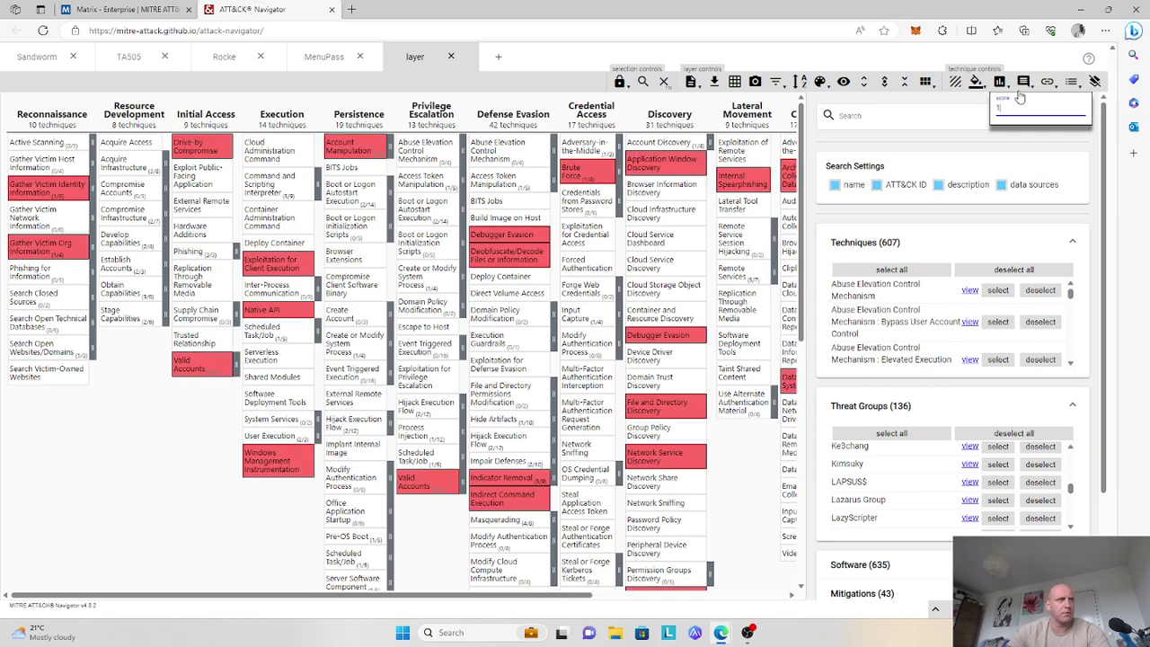
{"action": "left_click", "coordinate": [691, 82]}
{"action": "double_click", "coordinate": [715, 107]}
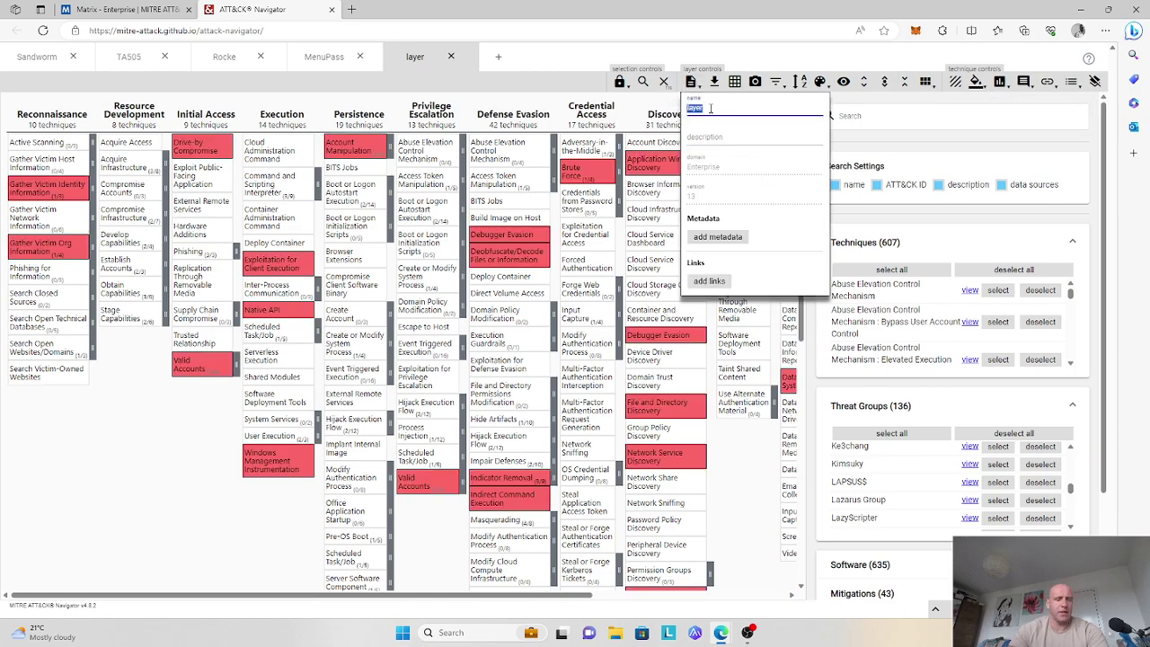
{"action": "type", "text": "Lazarus"}
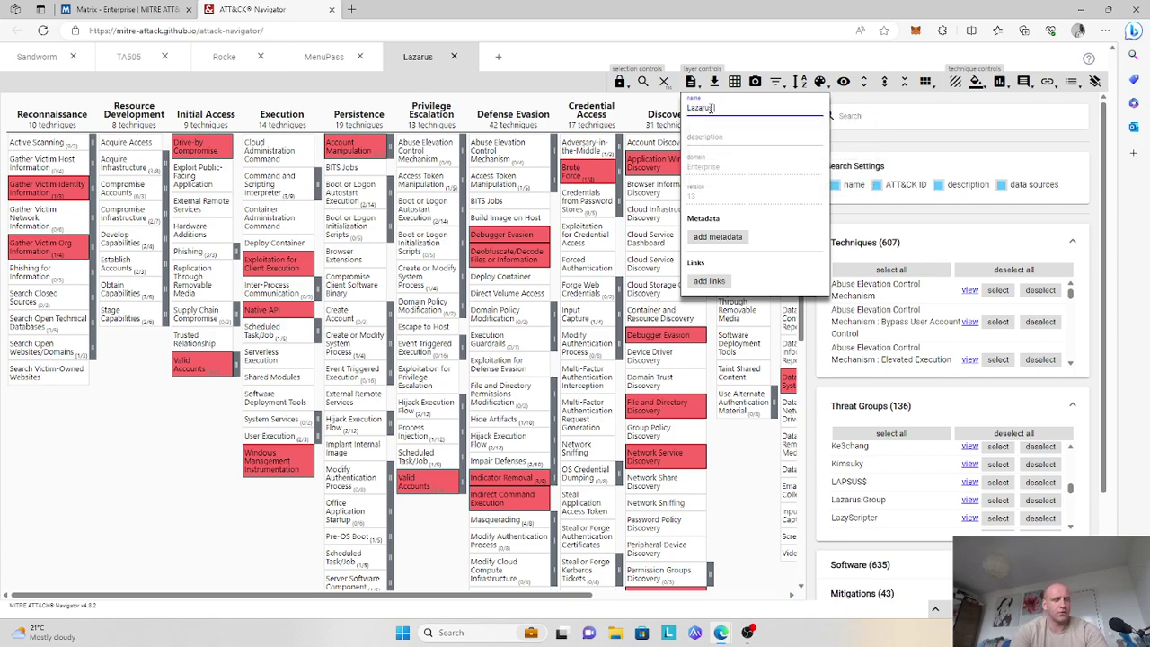
{"action": "type", "text": " Group"}
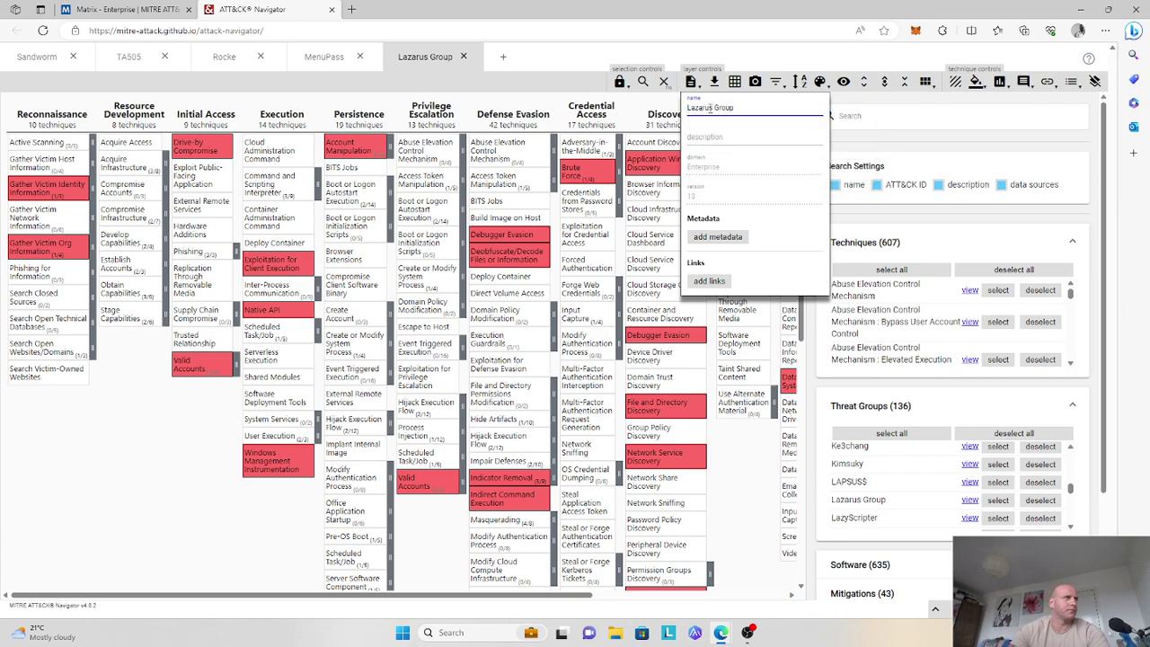
{"action": "left_click", "coordinate": [695, 87]}
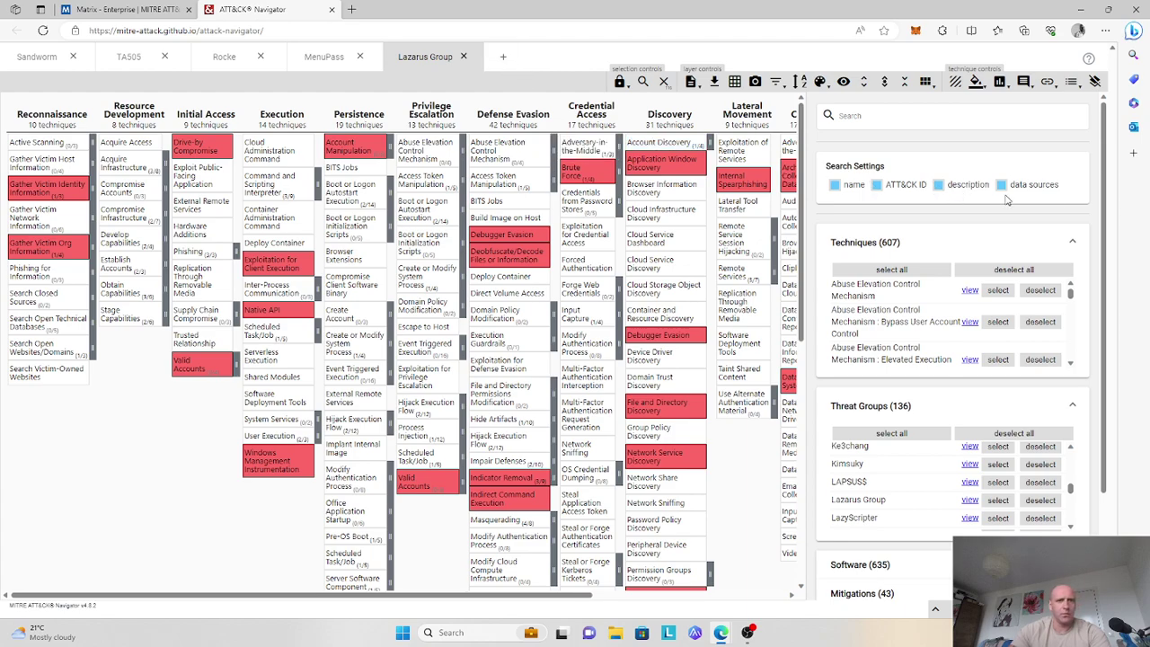
Step: Create a sixth empty Enterprise layer and select the techniques used by the LAPSUS$ threat group
{"action": "left_click", "coordinate": [503, 57]}
{"action": "left_click", "coordinate": [471, 264]}
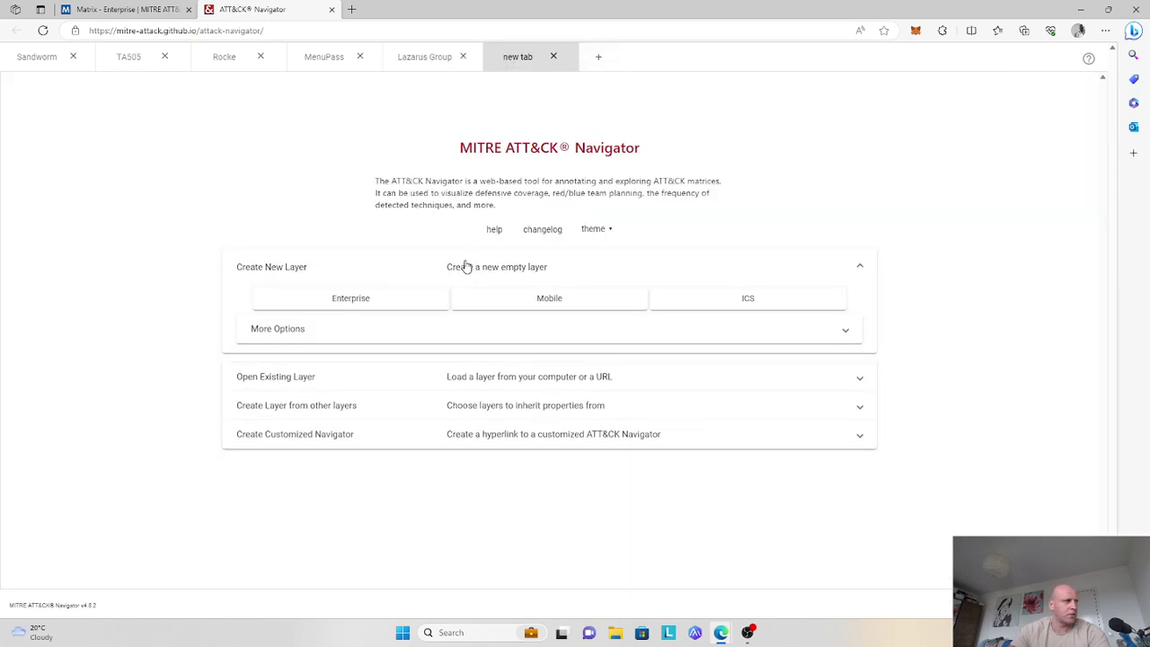
{"action": "left_click", "coordinate": [327, 304]}
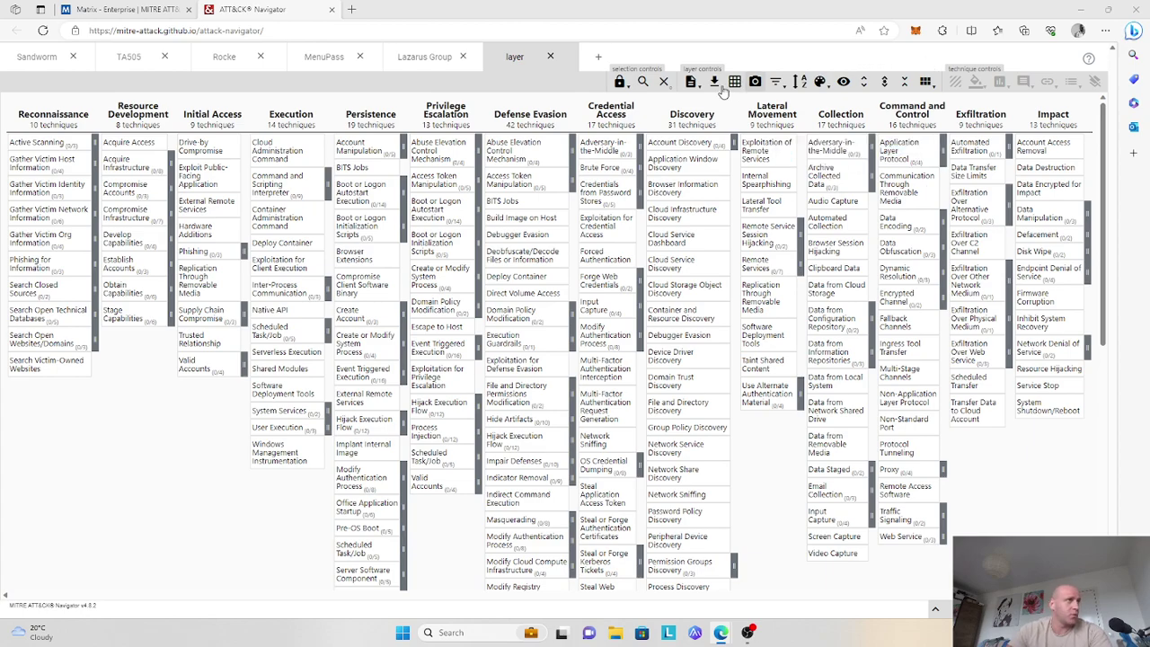
{"action": "left_click", "coordinate": [643, 82]}
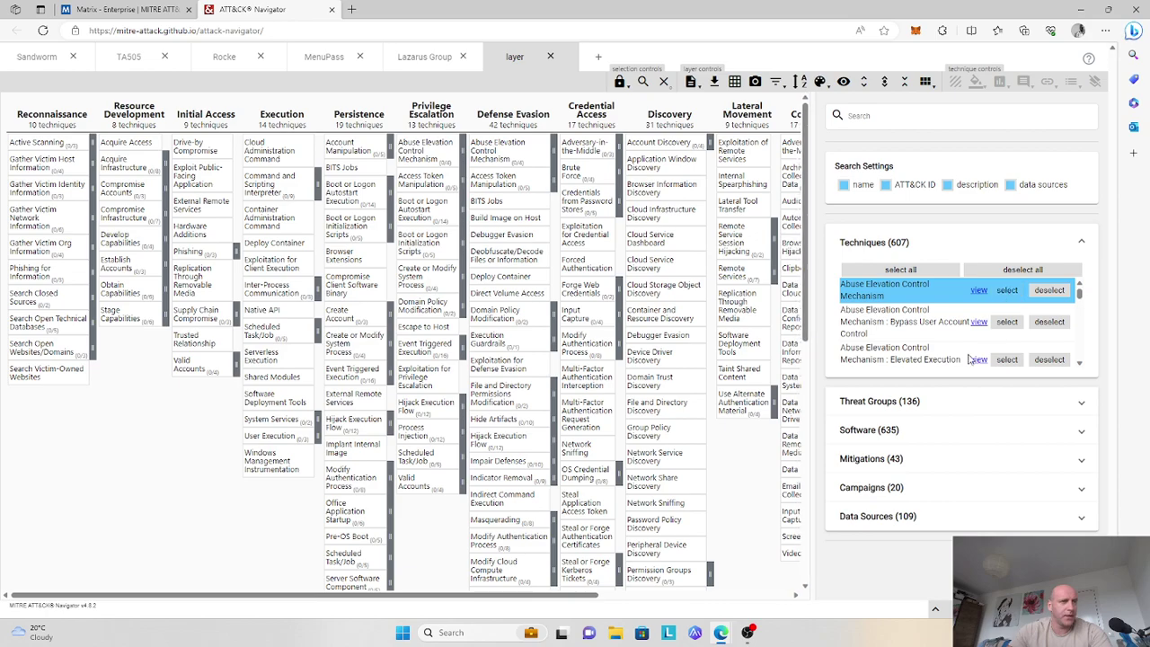
{"action": "left_click", "coordinate": [957, 401]}
{"action": "left_click_drag", "start_coordinate": [1071, 450], "coordinate": [1072, 495]}
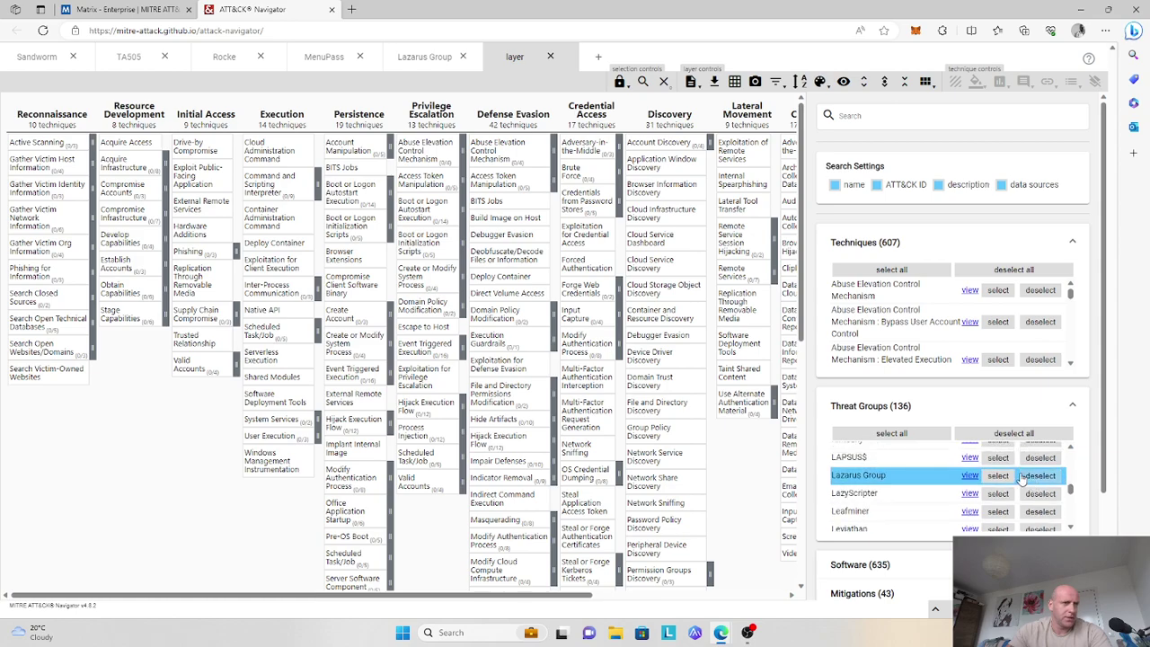
{"action": "left_click", "coordinate": [999, 458]}
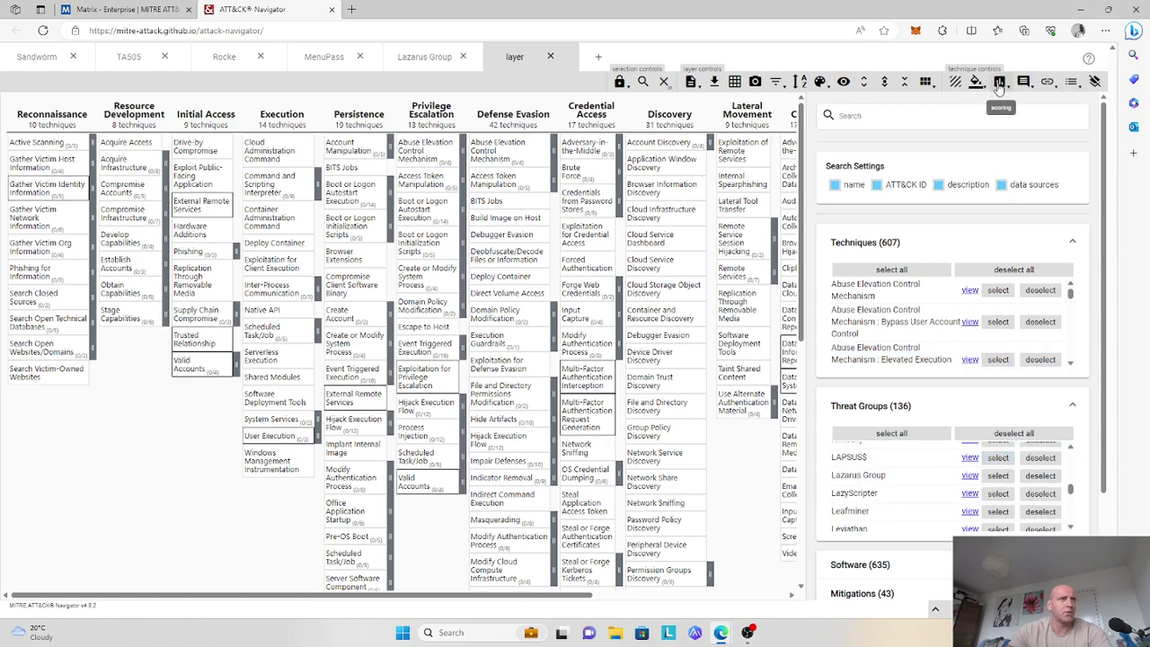
Step: Assign a score of 1 to the selected LAPSUS$ techniques and rename the sixth layer as Lapsus
{"action": "left_click", "coordinate": [1011, 106]}
{"action": "type", "text": "1"}
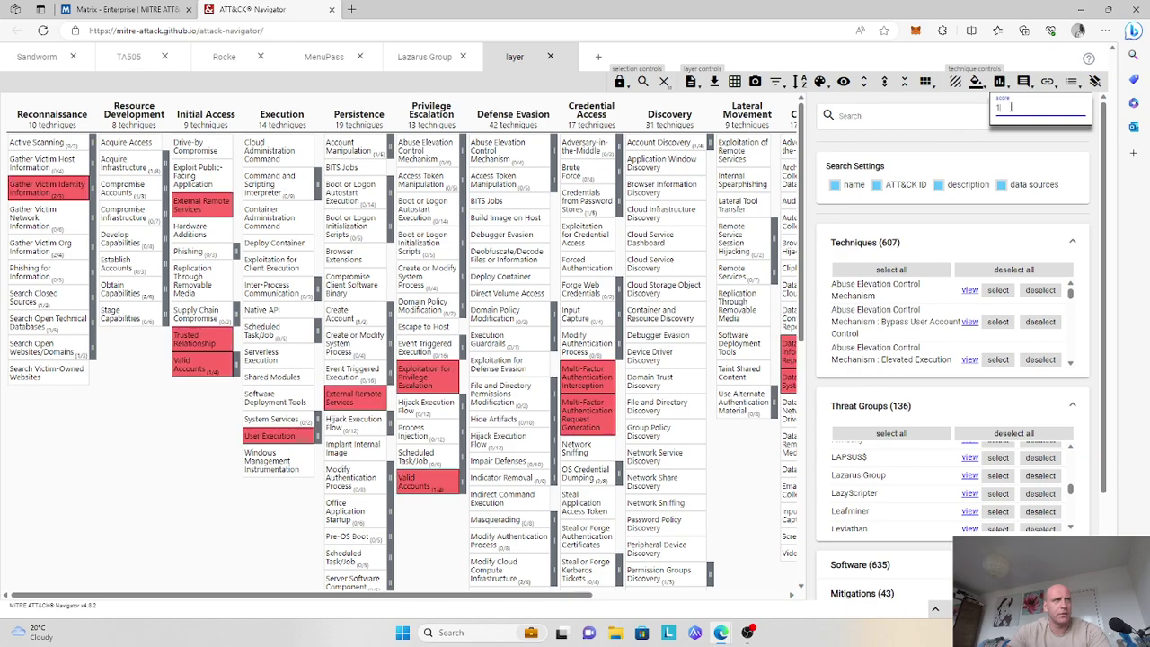
{"action": "left_click", "coordinate": [691, 82]}
{"action": "double_click", "coordinate": [720, 108]}
{"action": "type", "text": "Lapsus"}
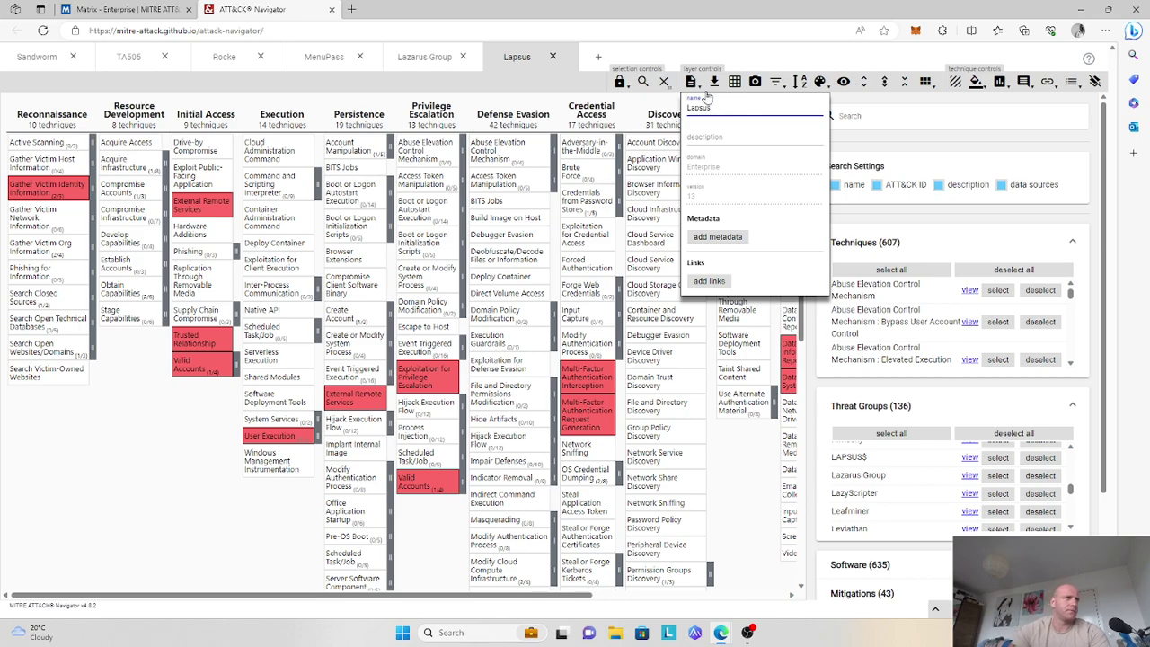
{"action": "left_click", "coordinate": [700, 82]}
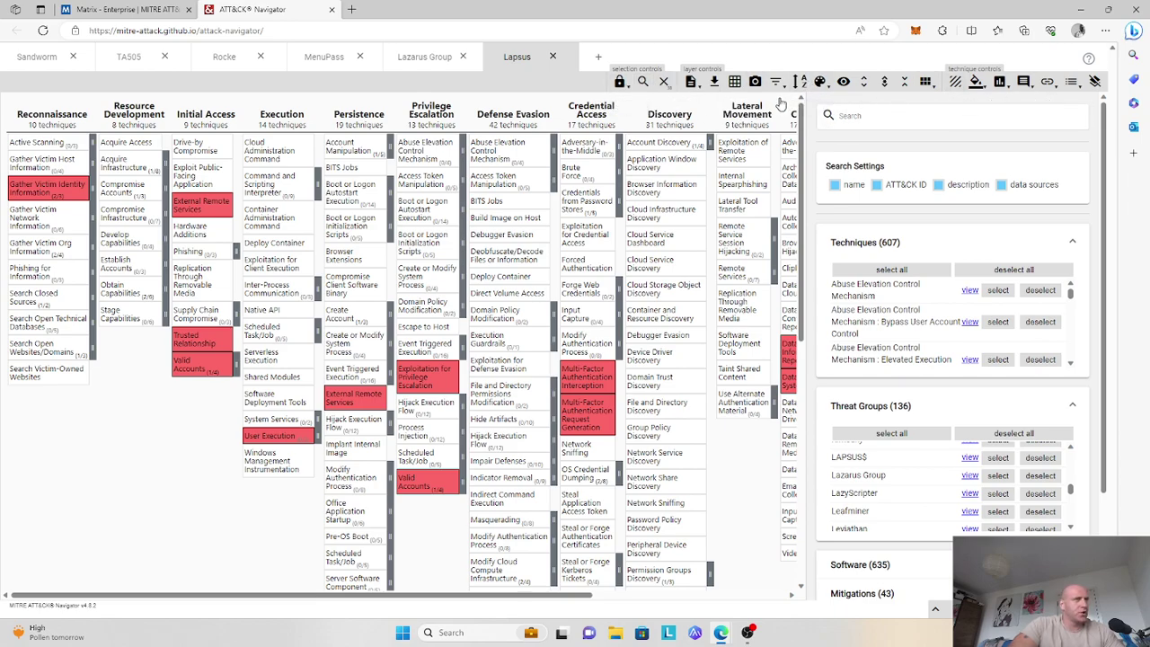
Step: Start a new layer built from the other layers, with Enterprise ATT&CK v13 as its domain
{"action": "left_click", "coordinate": [601, 59]}
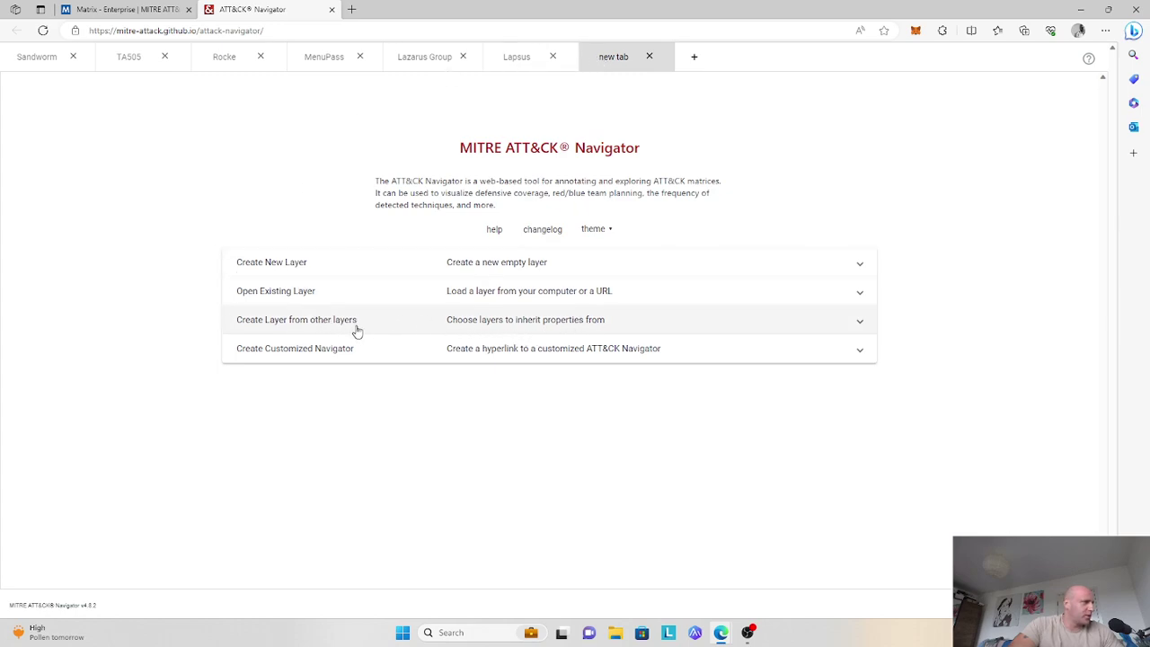
{"action": "left_click", "coordinate": [567, 325]}
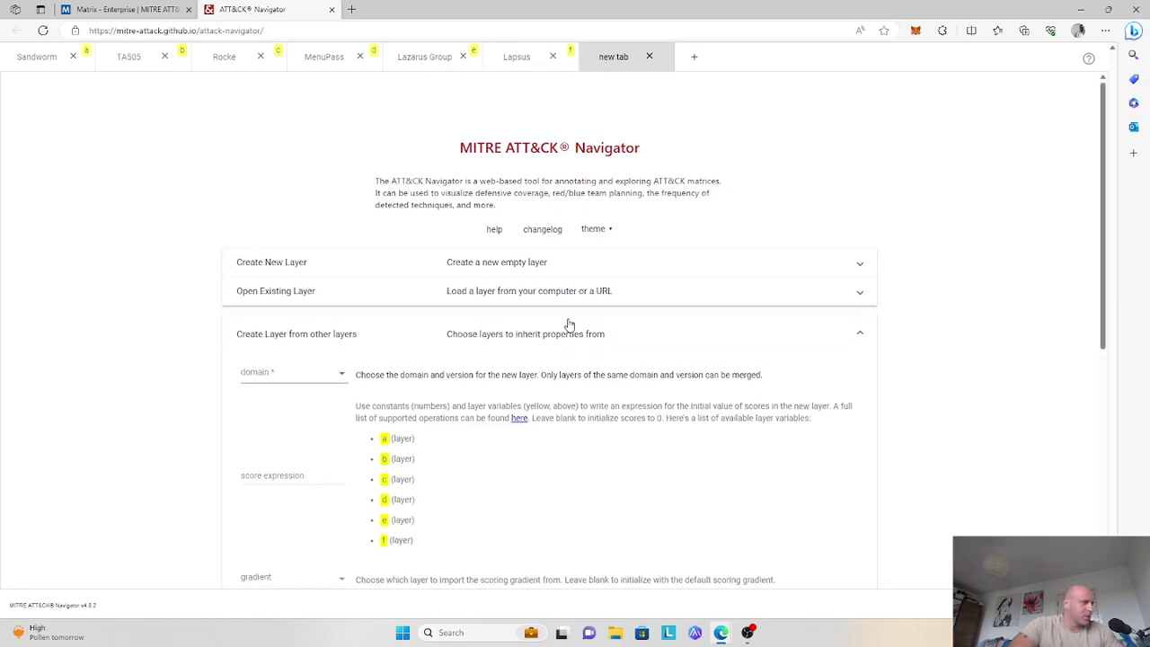
{"action": "left_click", "coordinate": [342, 379]}
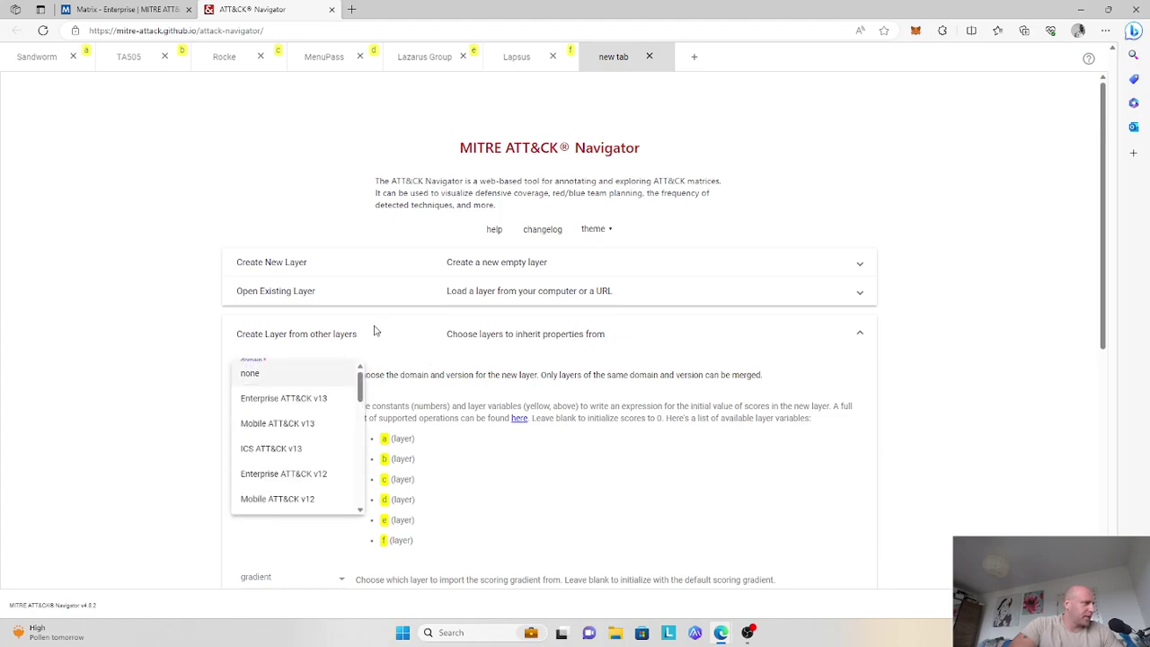
{"action": "left_click", "coordinate": [302, 398]}
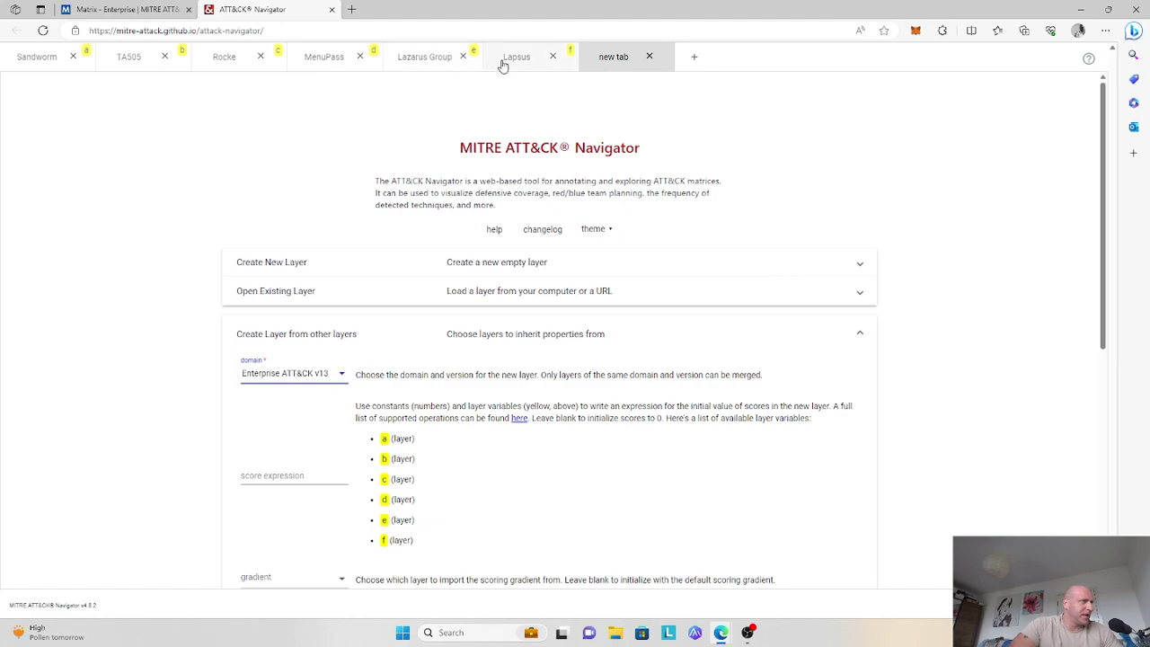
Step: Create the combined layer with the score expression a+b+c+d+e+f, leaving the other inherited properties blank
{"action": "left_click", "coordinate": [255, 473]}
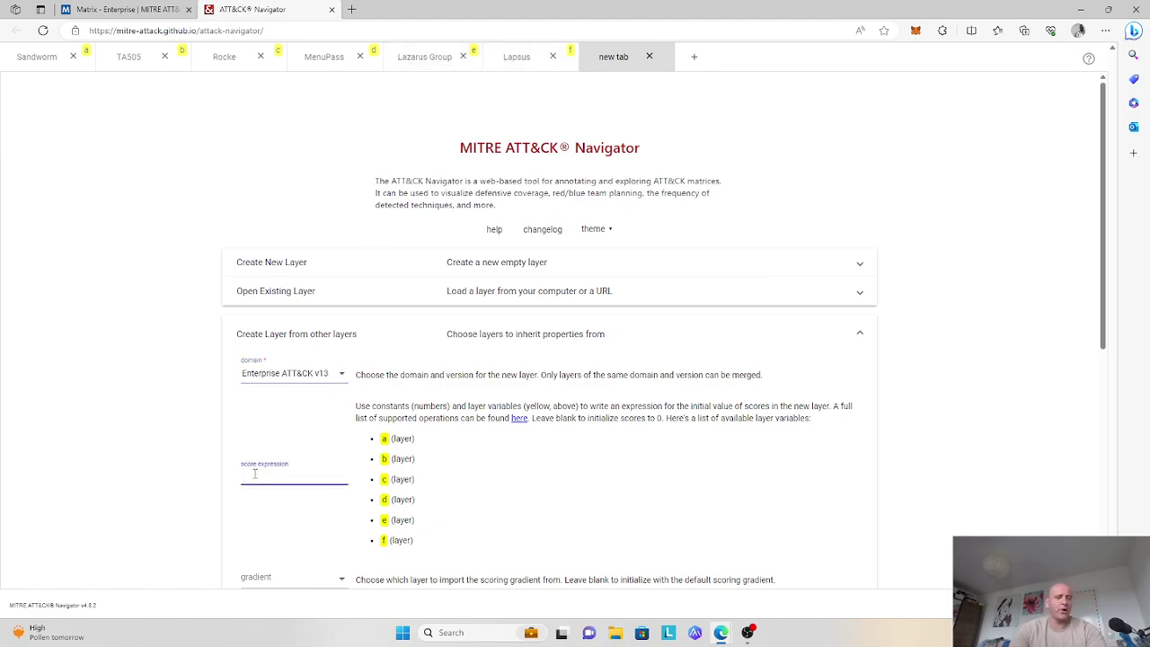
{"action": "type", "text": "a"}
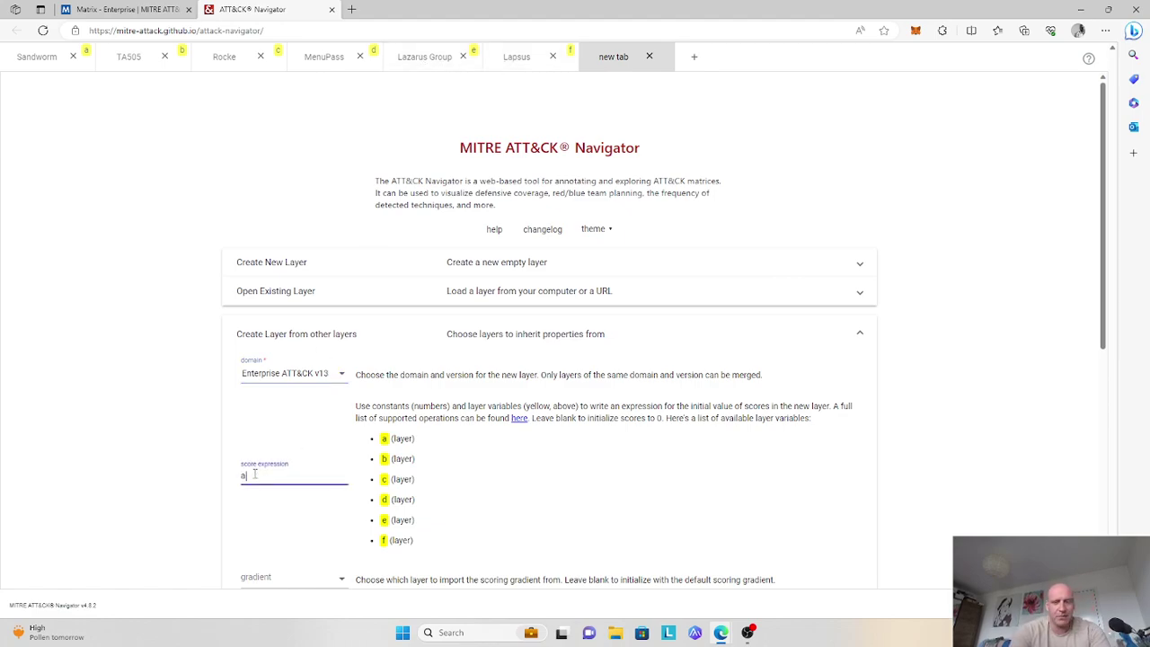
{"action": "type", "text": " + b + c + d + e"}
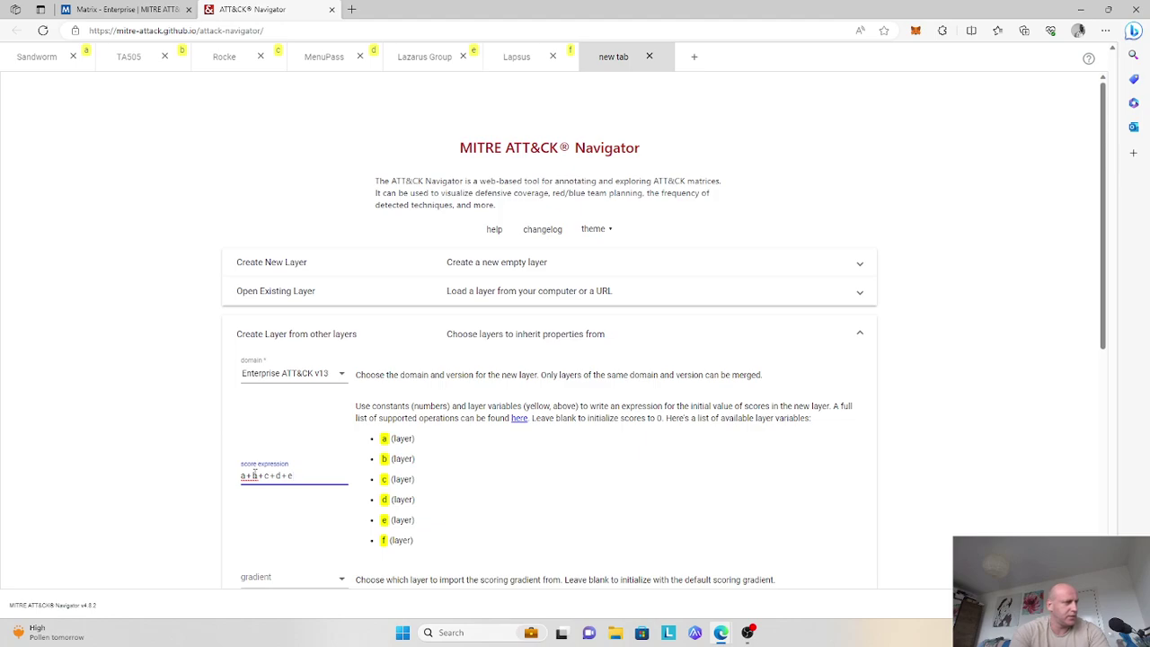
{"action": "type", "text": " + f"}
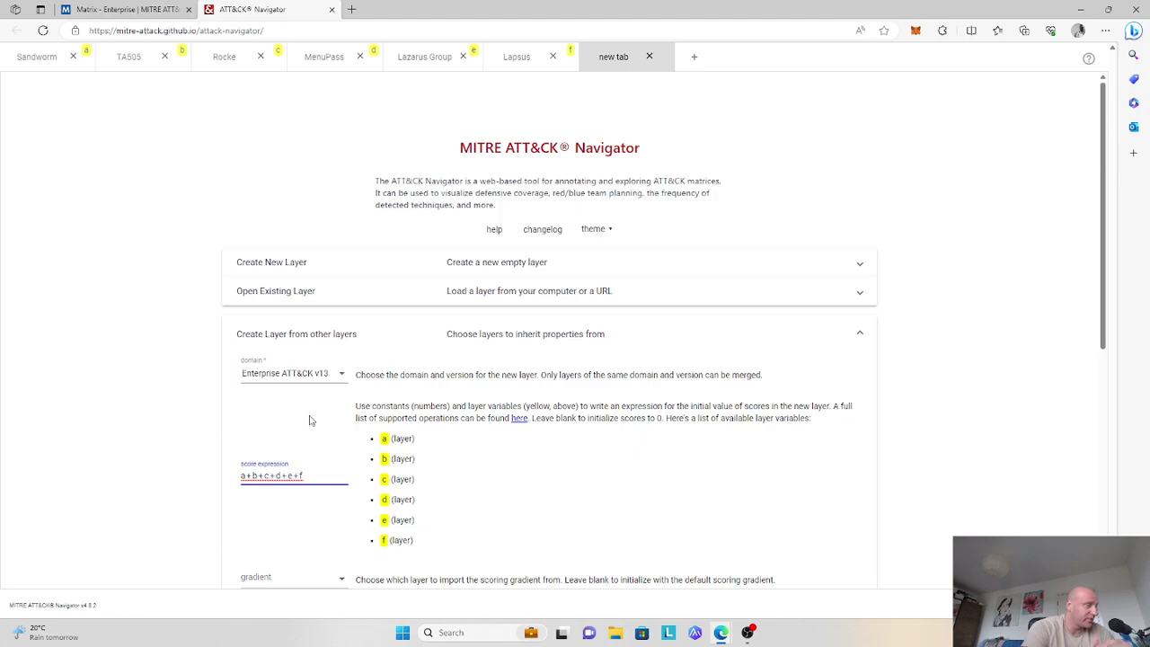
{"action": "scroll", "coordinate": [144, 225], "scroll_direction": "down", "scroll_amount": 5}
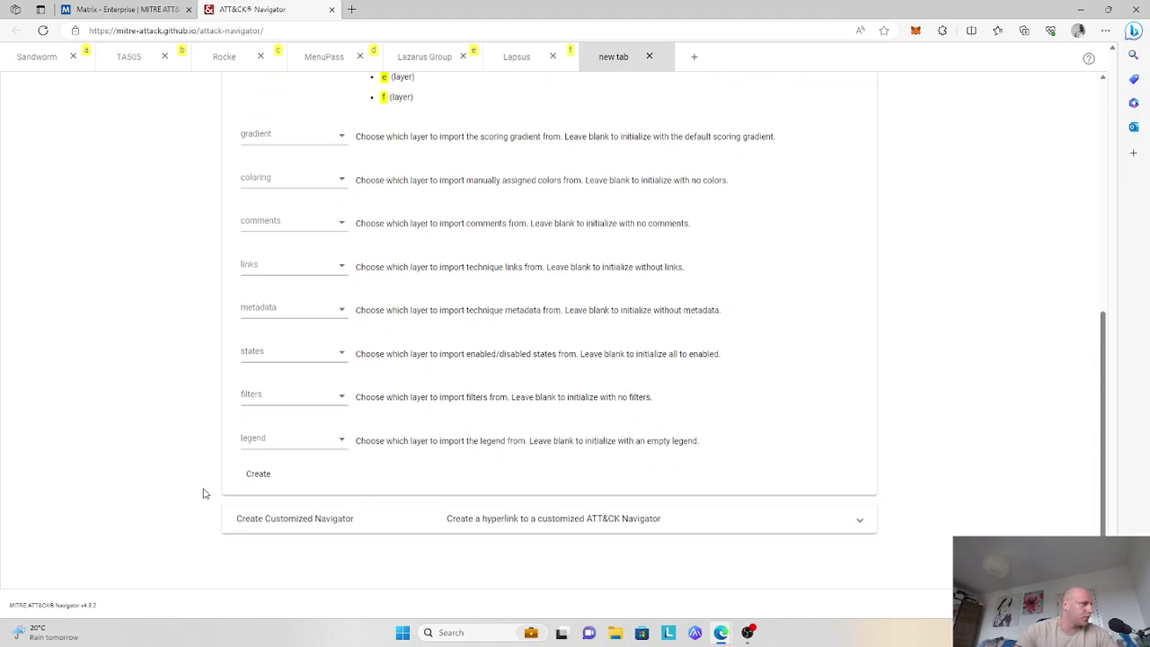
{"action": "left_click", "coordinate": [258, 474]}
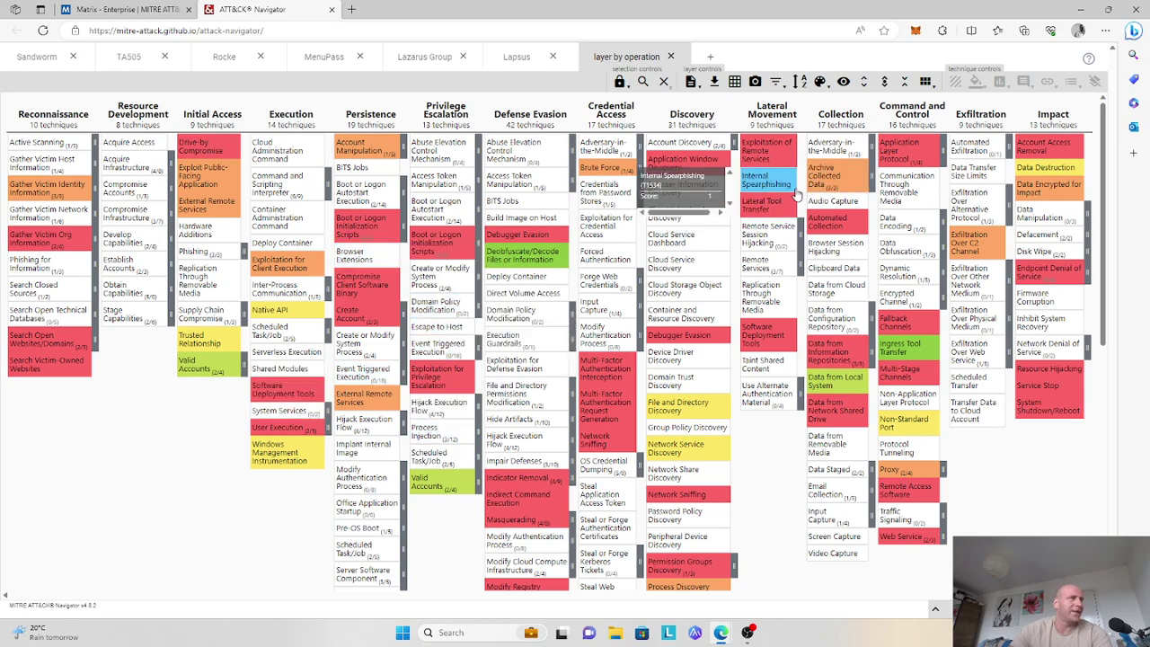
Step: Change the low-value colour of the combined layer's scoring gradient from red to bright green (#06f733)
{"action": "left_click", "coordinate": [820, 82]}
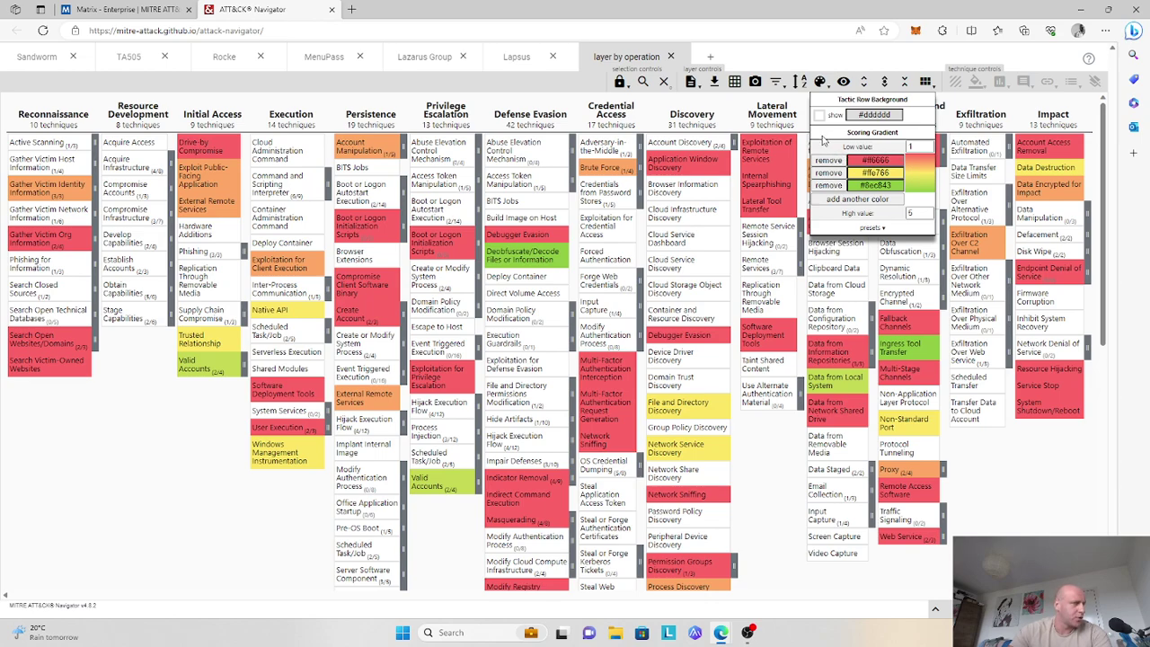
{"action": "left_click", "coordinate": [884, 158]}
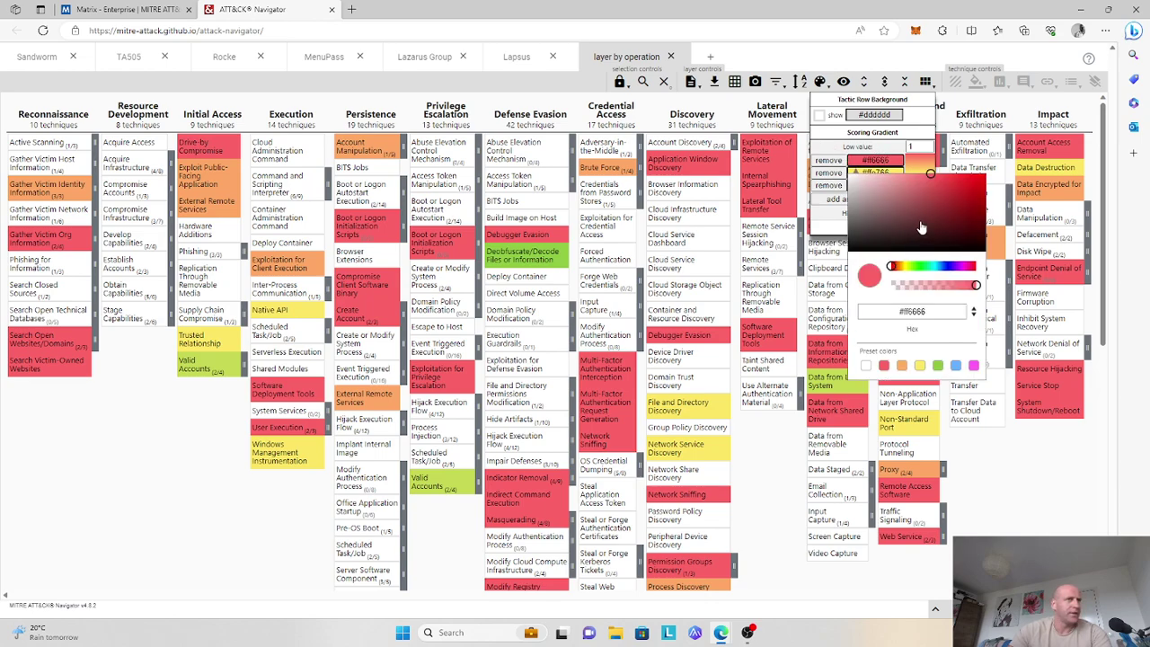
{"action": "left_click_drag", "start_coordinate": [892, 267], "coordinate": [924, 274]}
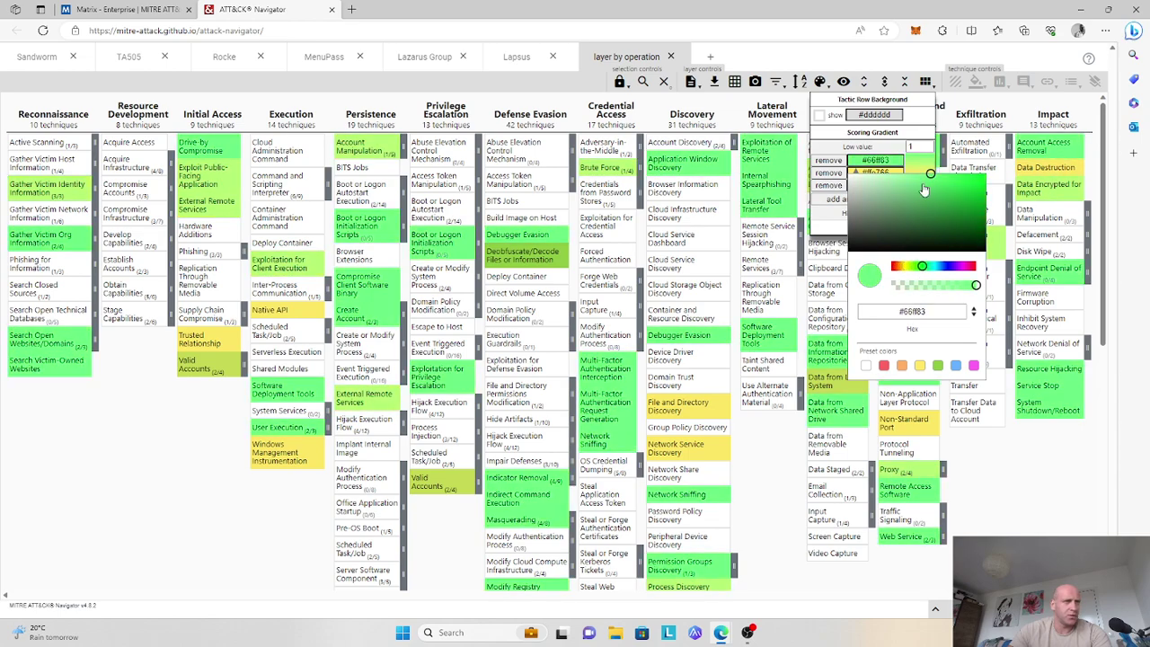
{"action": "left_click_drag", "start_coordinate": [931, 175], "coordinate": [982, 177]}
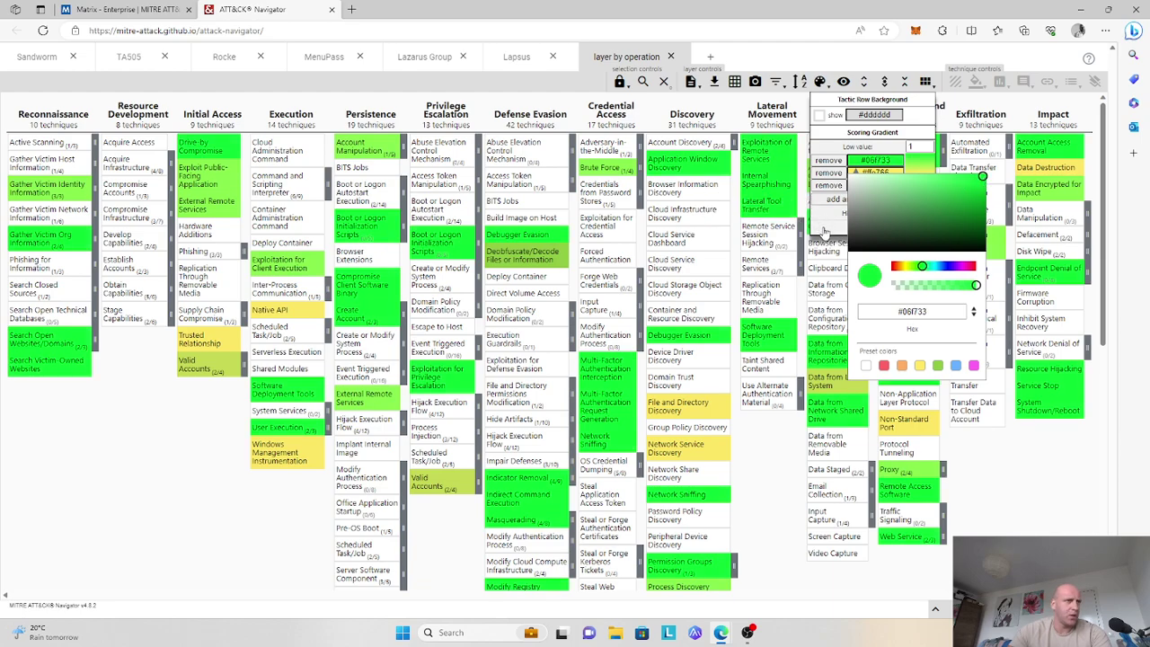
{"action": "left_click", "coordinate": [827, 231]}
Step: Change the high-value colour of the scoring gradient to a bright, fully saturated red
{"action": "left_click", "coordinate": [870, 185]}
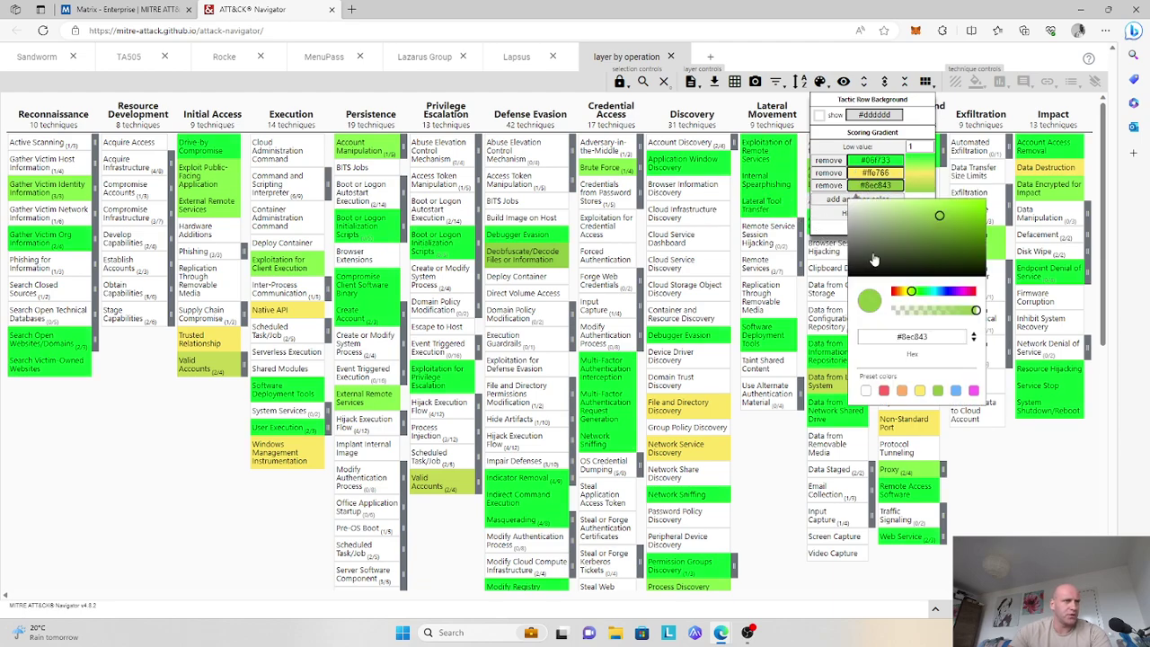
{"action": "left_click_drag", "start_coordinate": [911, 294], "coordinate": [895, 293]}
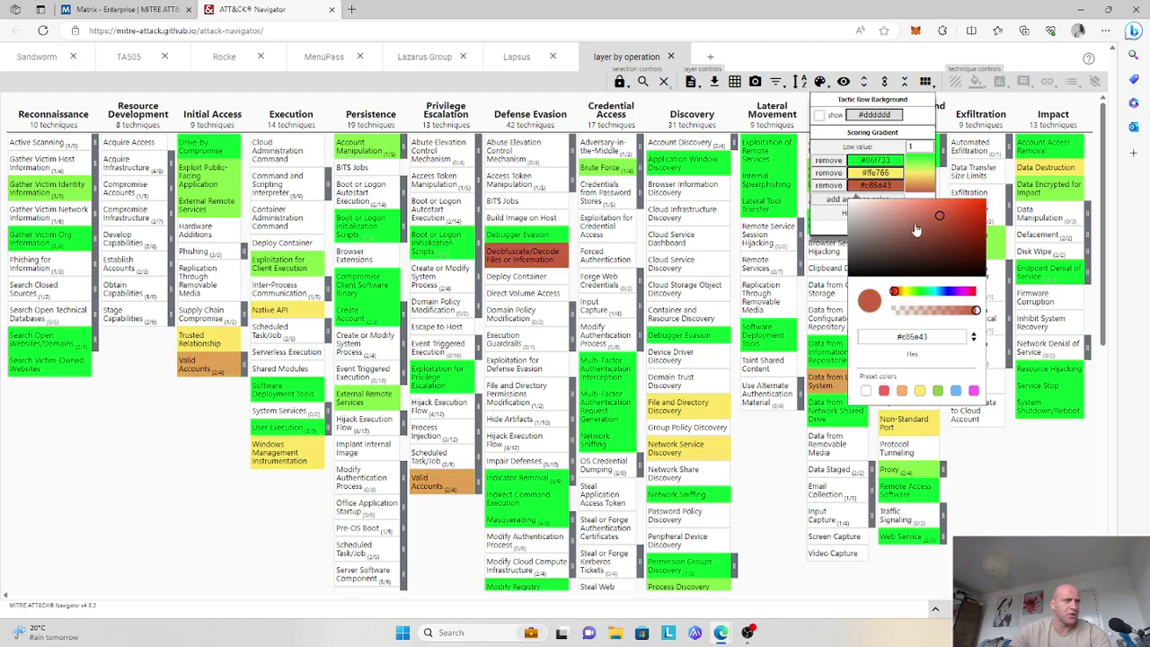
{"action": "mouse_move", "coordinate": [895, 292]}
{"action": "left_mouse_down"}
{"action": "mouse_move", "coordinate": [983, 299]}
{"action": "mouse_move", "coordinate": [888, 295]}
{"action": "left_mouse_up"}
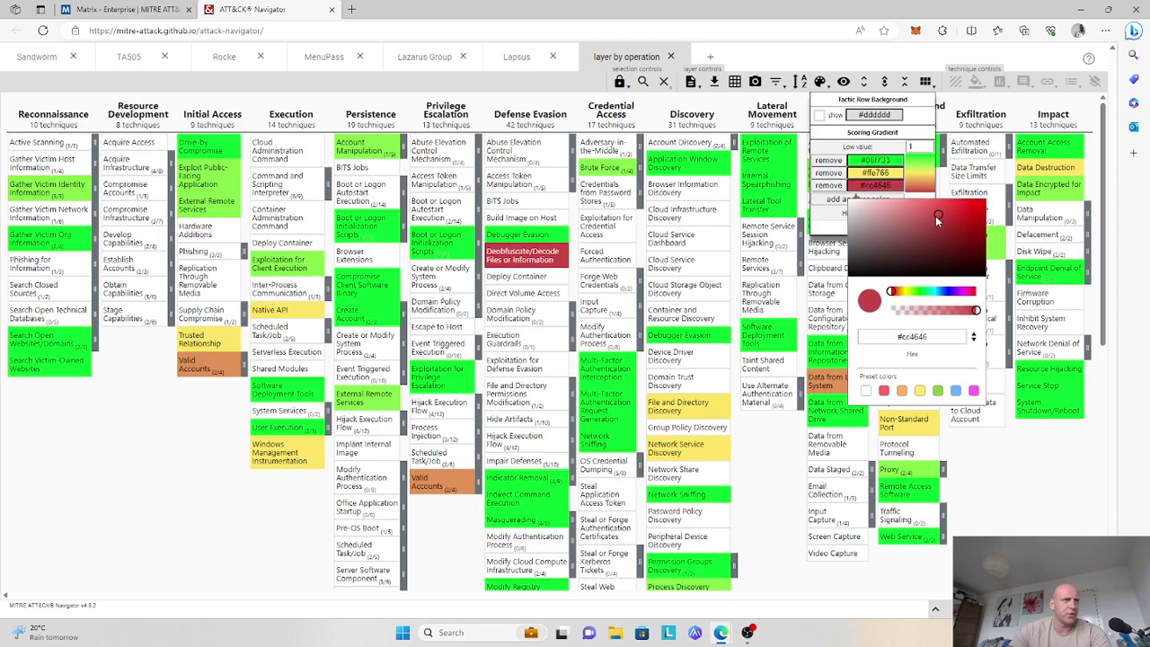
{"action": "left_click_drag", "start_coordinate": [936, 216], "coordinate": [983, 202]}
{"action": "left_click", "coordinate": [821, 84]}
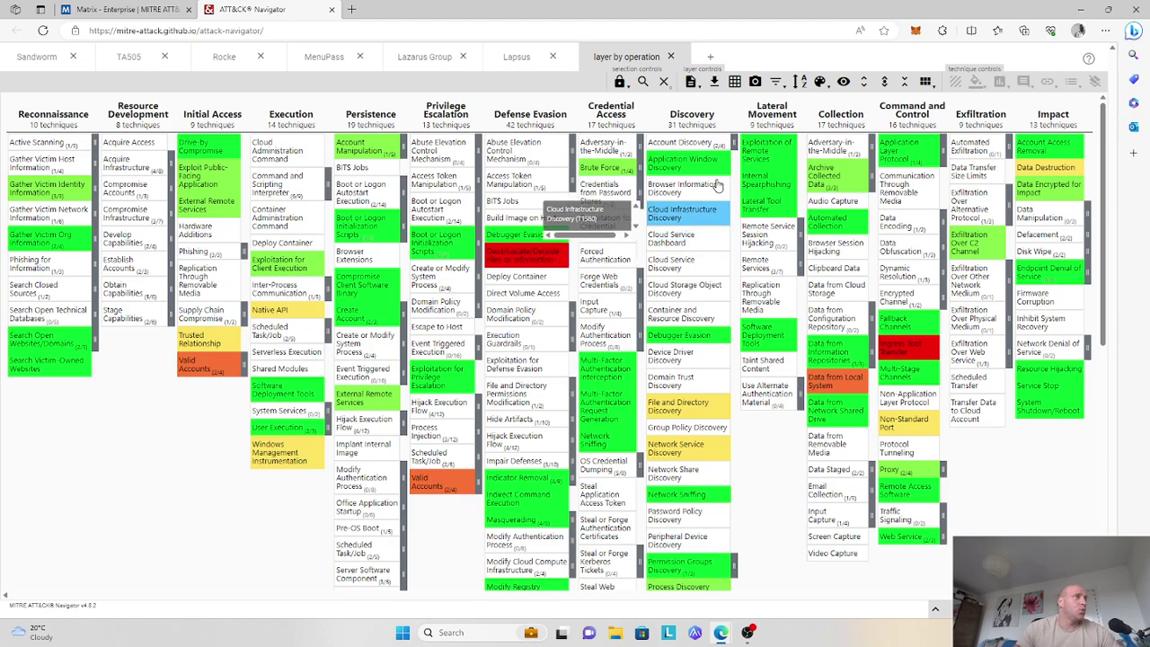
Step: Preview the combined layer as a rendered image, and expand and collapse all its sub-techniques
{"action": "left_click", "coordinate": [755, 81]}
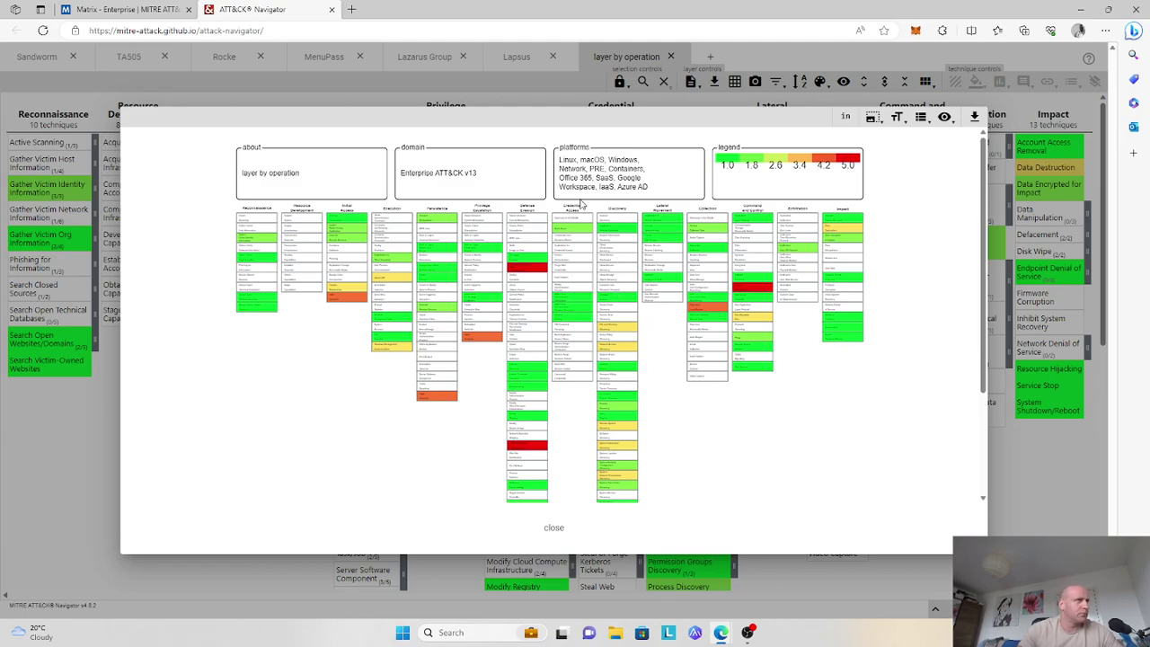
{"action": "left_click", "coordinate": [769, 58]}
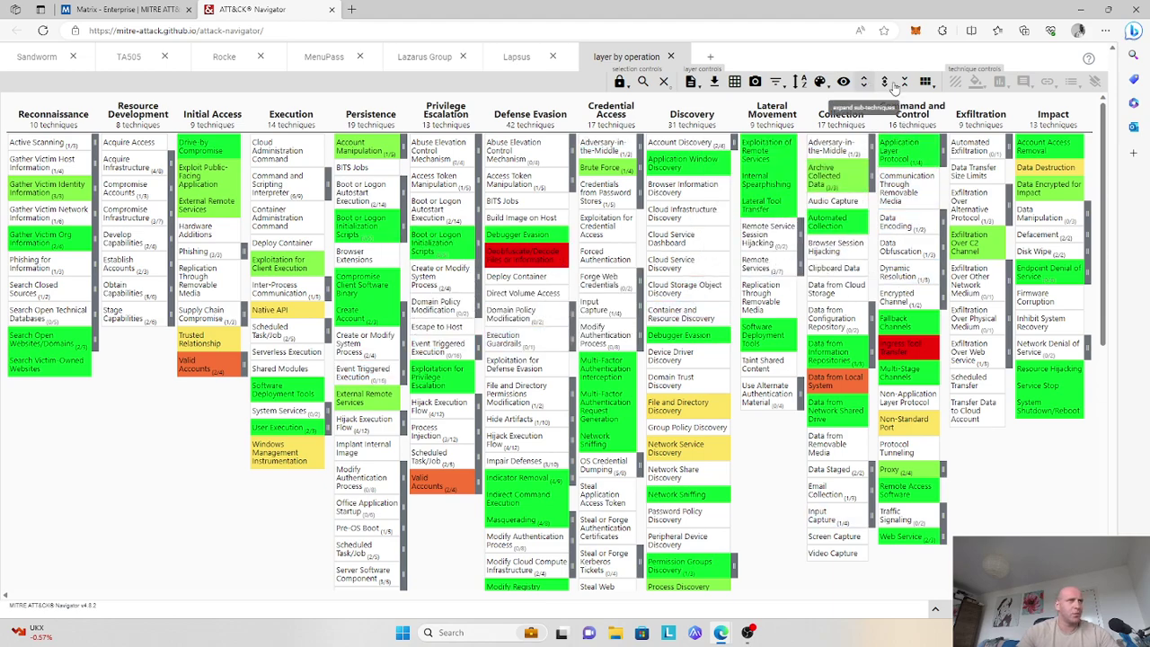
{"action": "left_click", "coordinate": [864, 87]}
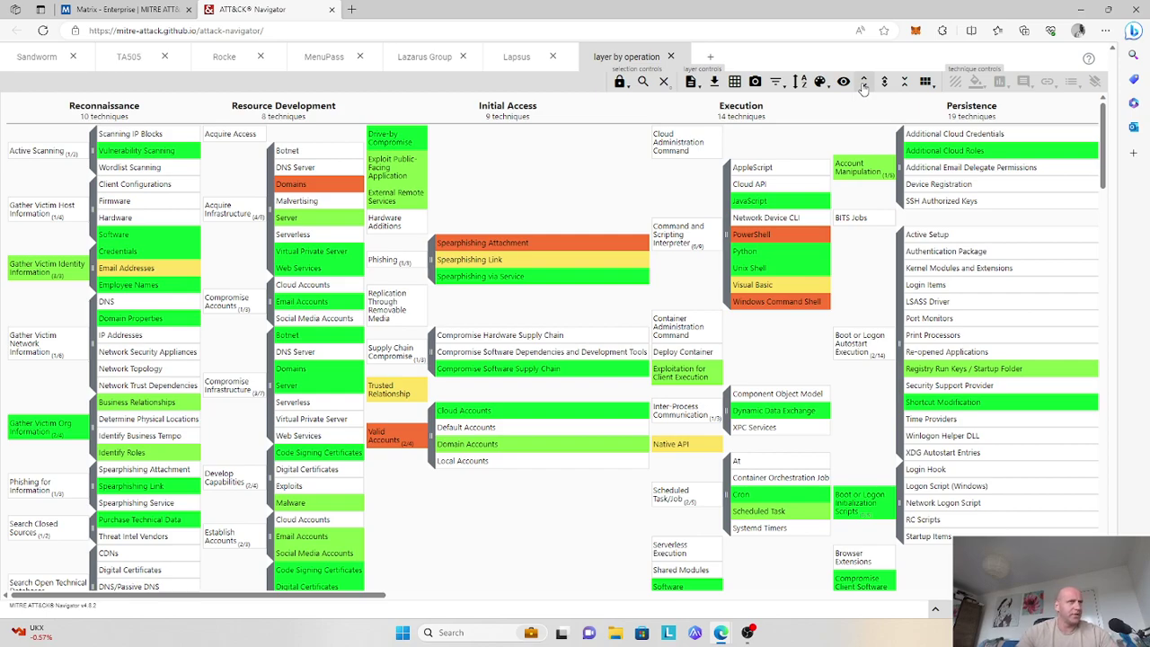
{"action": "left_click", "coordinate": [905, 86]}
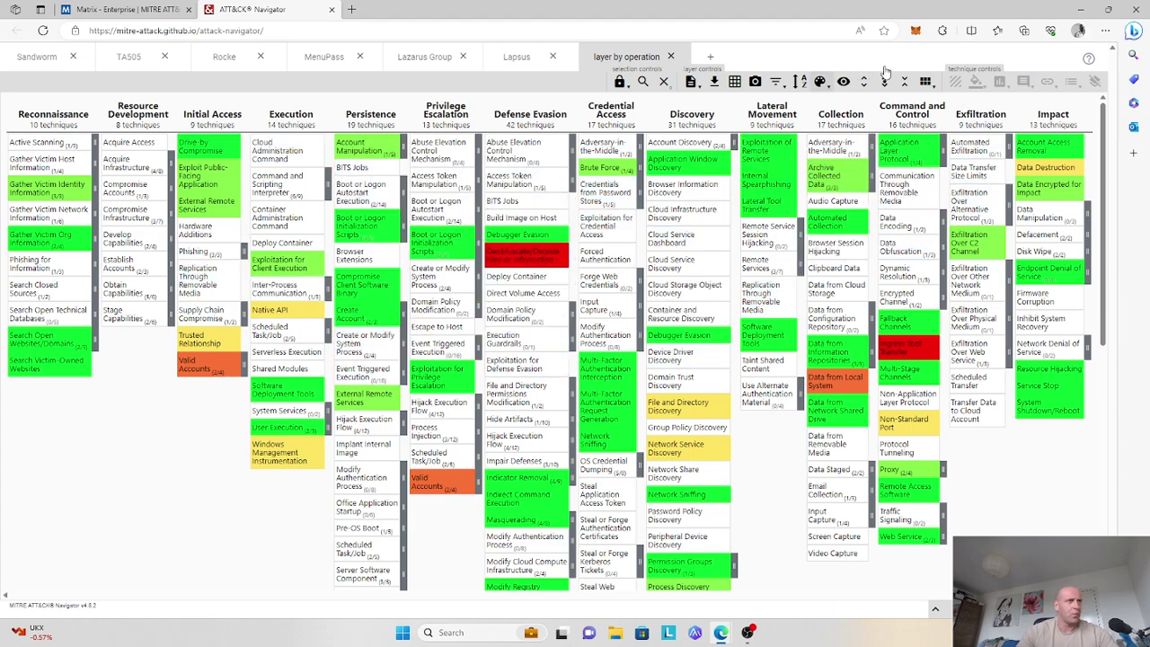
Step: Disable all unannotated techniques in the combined layer, and hide and show the disabled ones
{"action": "right_click", "coordinate": [523, 182]}
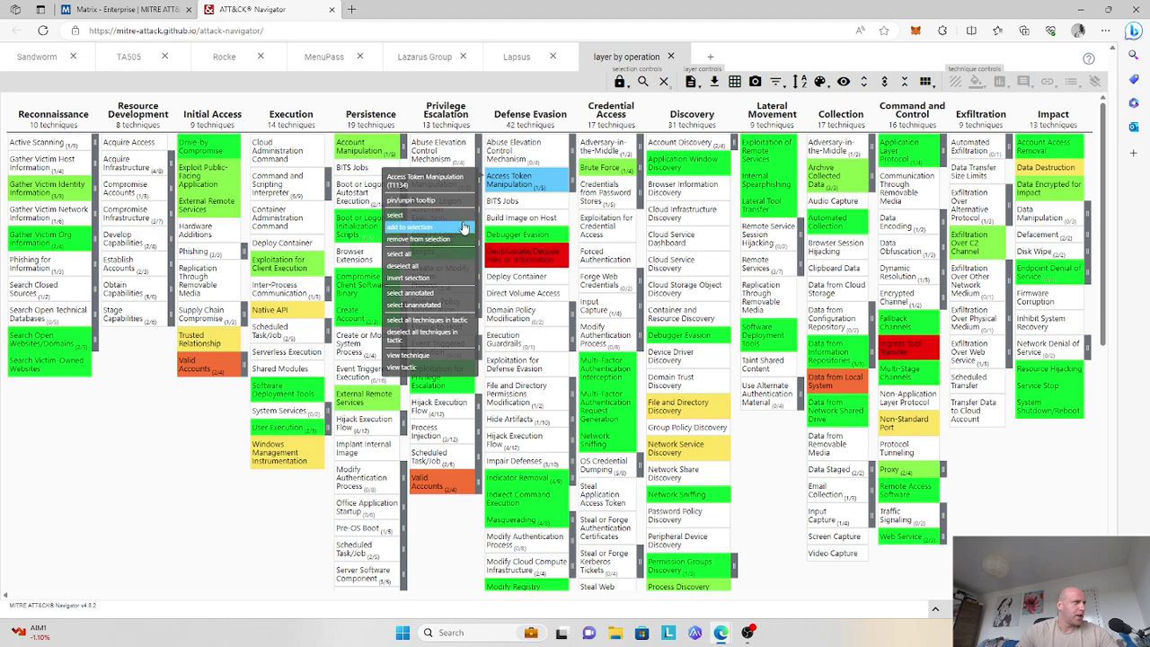
{"action": "left_click", "coordinate": [416, 307]}
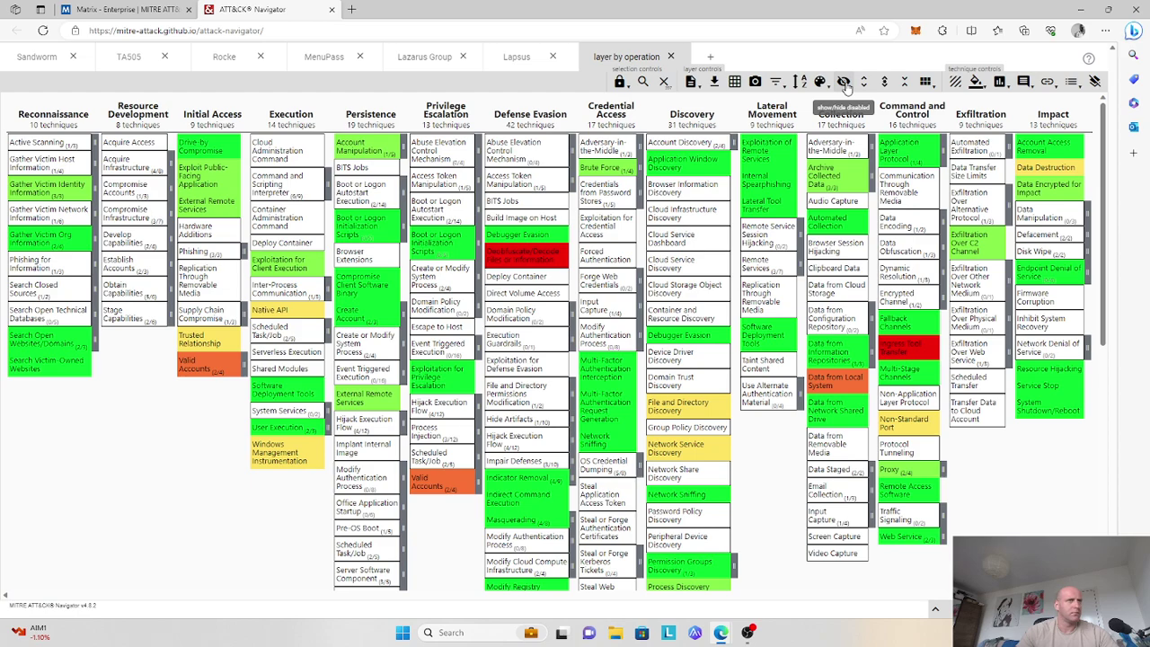
{"action": "left_click", "coordinate": [956, 83]}
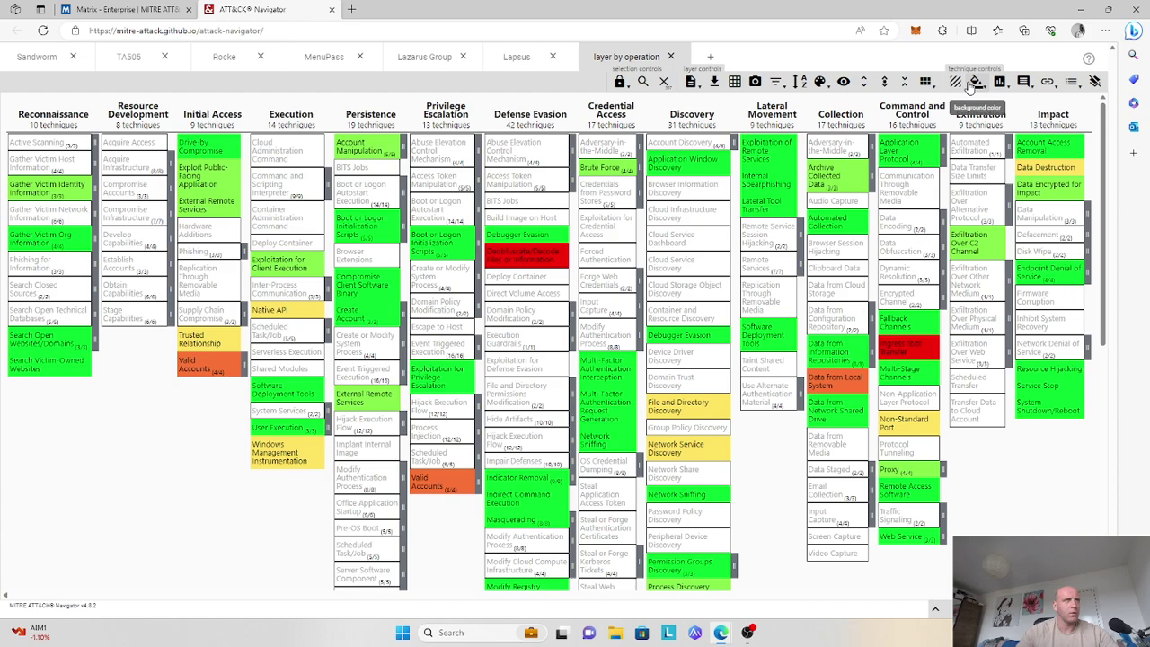
{"action": "left_click", "coordinate": [844, 82]}
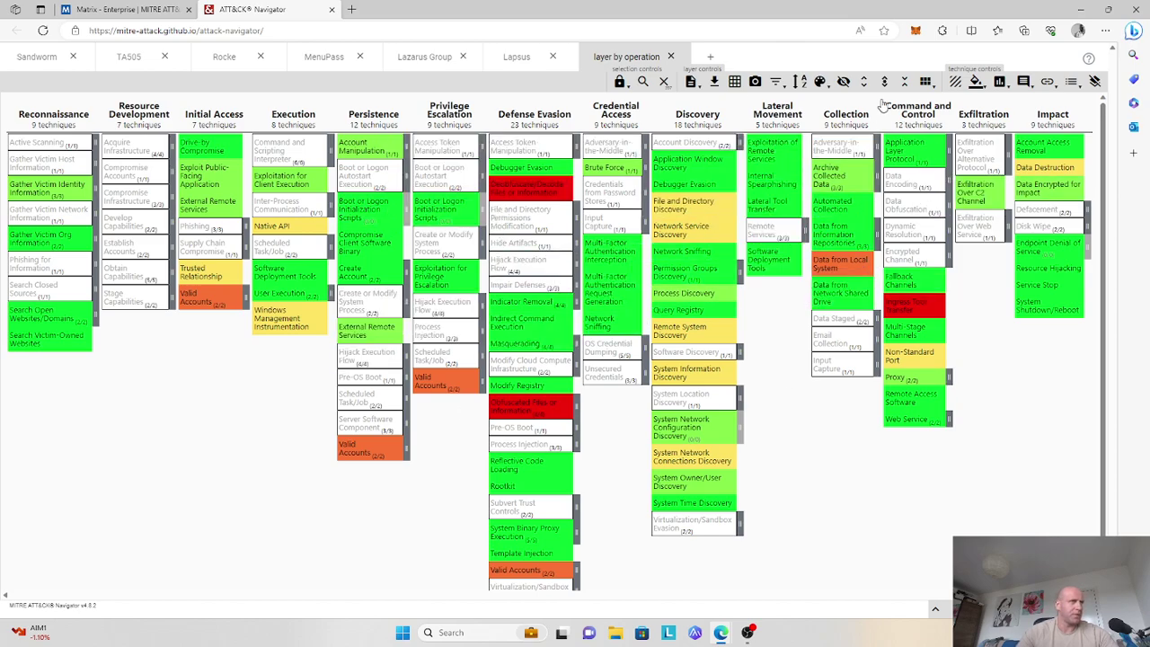
{"action": "left_click", "coordinate": [843, 82]}
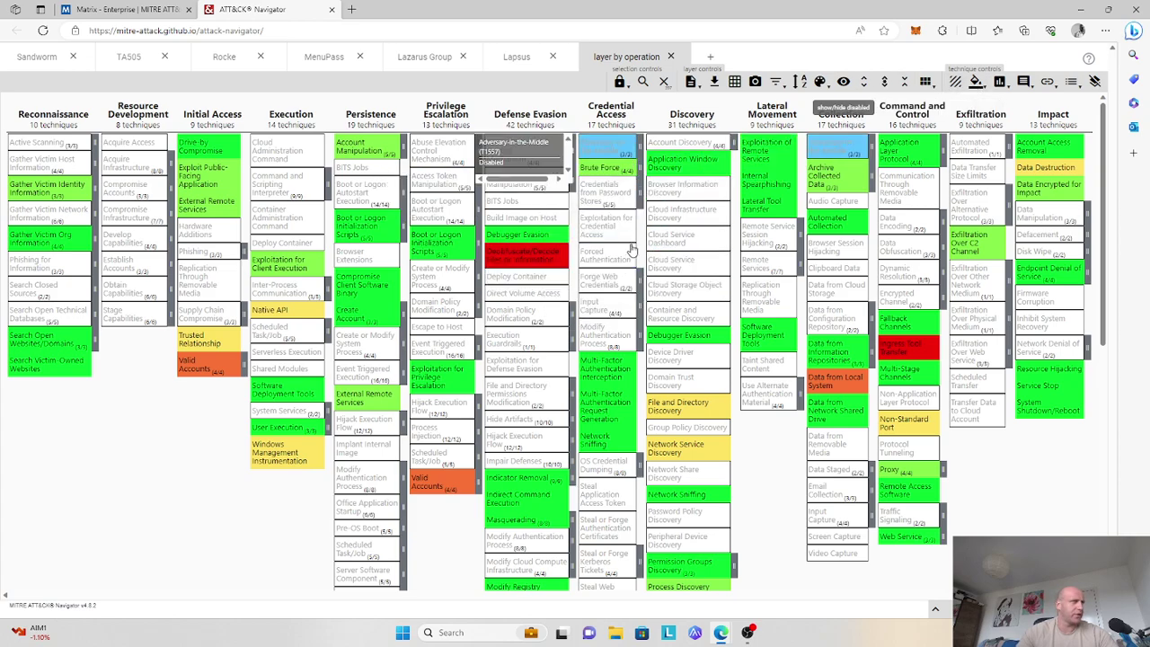
Step: Close the combined layer and all six threat-group layers
{"action": "left_click", "coordinate": [671, 56]}
{"action": "left_click", "coordinate": [552, 57]}
{"action": "left_click", "coordinate": [463, 57]}
{"action": "left_click", "coordinate": [360, 56]}
{"action": "left_click", "coordinate": [261, 56]}
{"action": "left_click", "coordinate": [164, 55]}
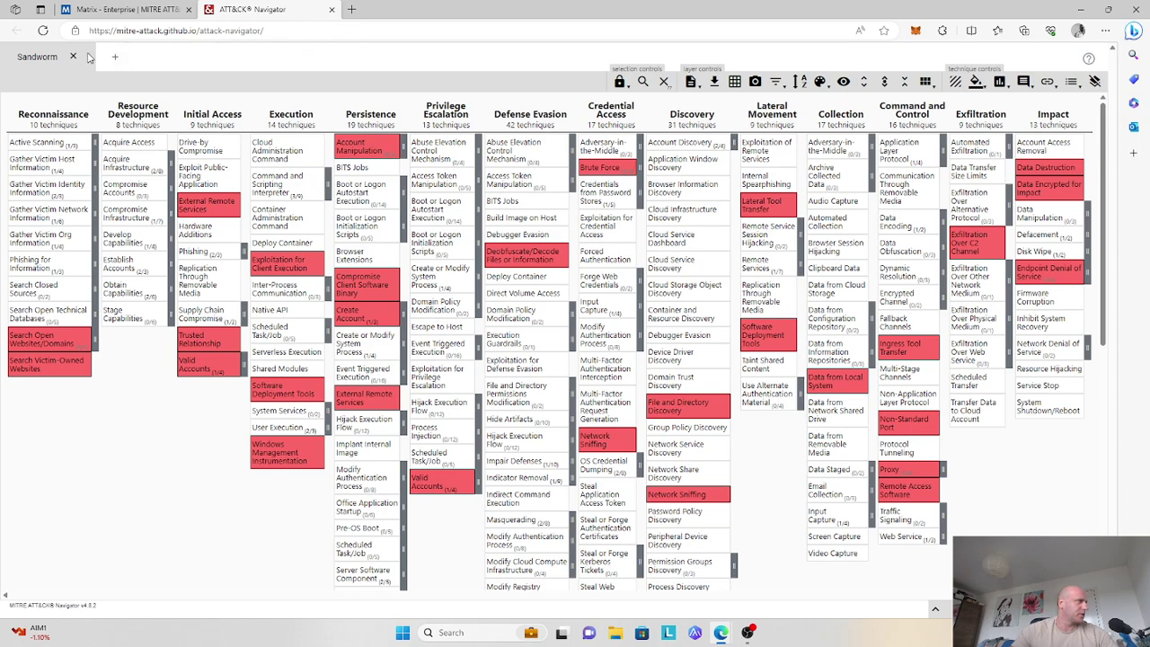
{"action": "left_click", "coordinate": [73, 55]}
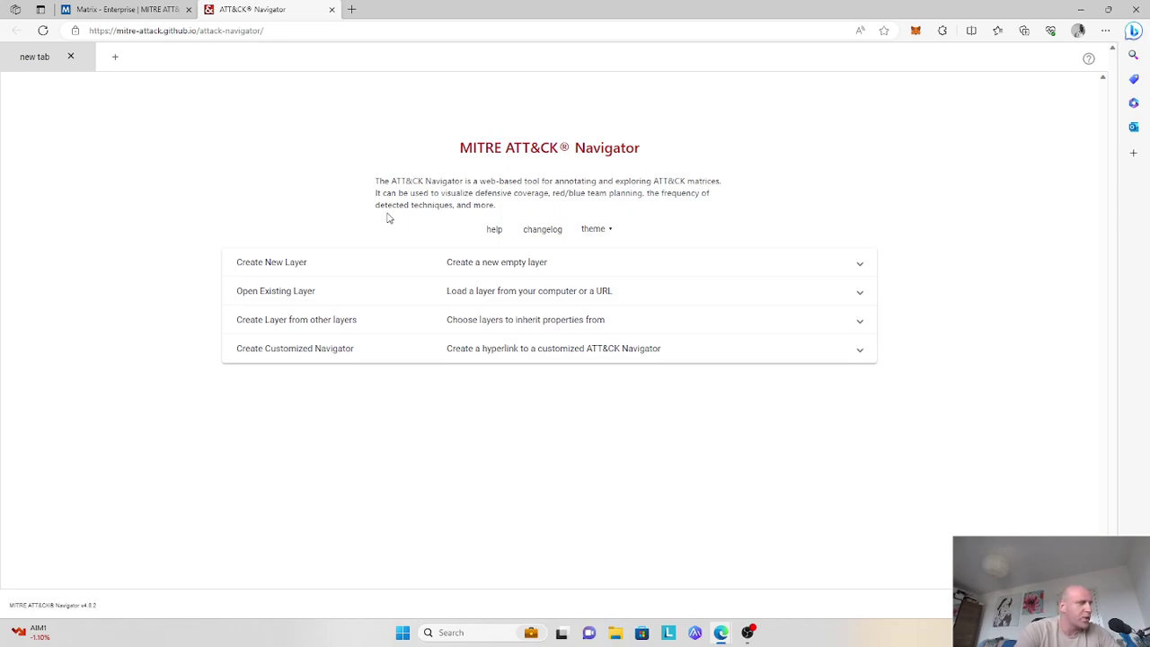
Step: Create an empty Enterprise layer and select the techniques used by the Babuk software
{"action": "left_click", "coordinate": [507, 259]}
{"action": "left_click", "coordinate": [334, 297]}
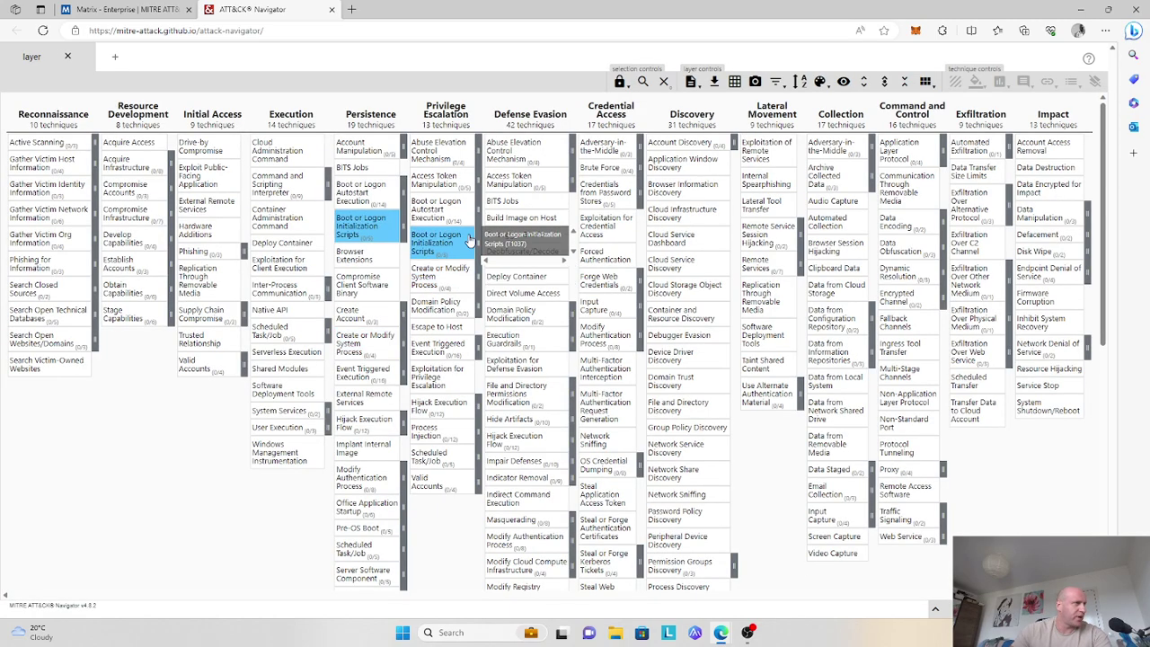
{"action": "left_click", "coordinate": [642, 81]}
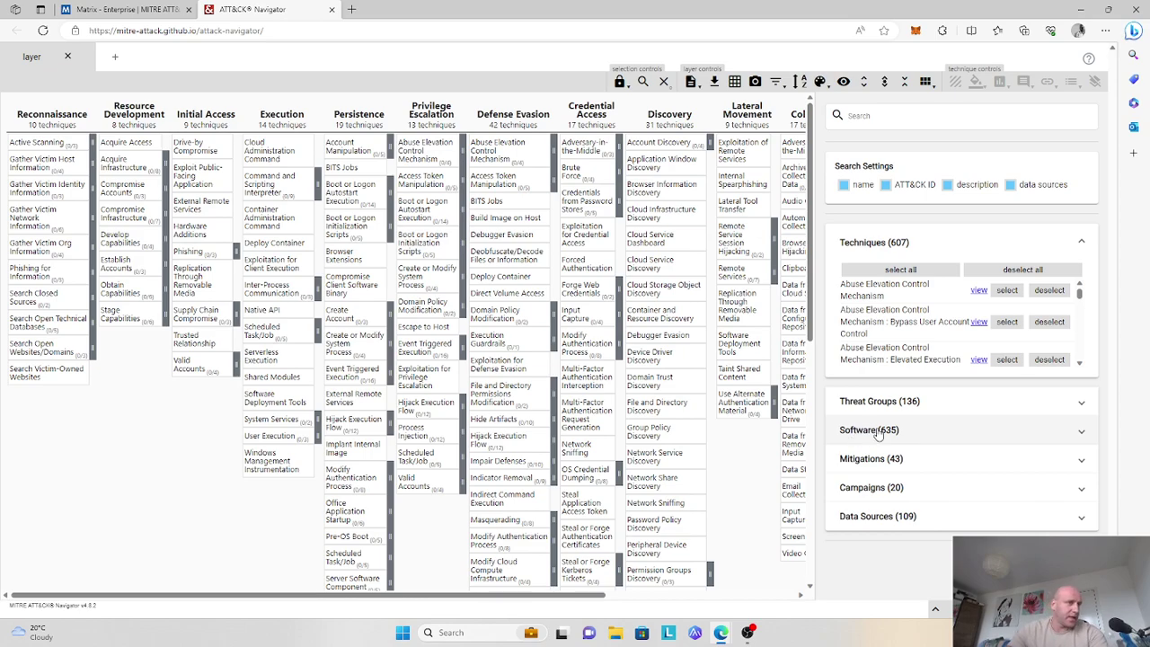
{"action": "left_click", "coordinate": [878, 431]}
{"action": "scroll", "coordinate": [916, 378], "scroll_direction": "down", "scroll_amount": 1}
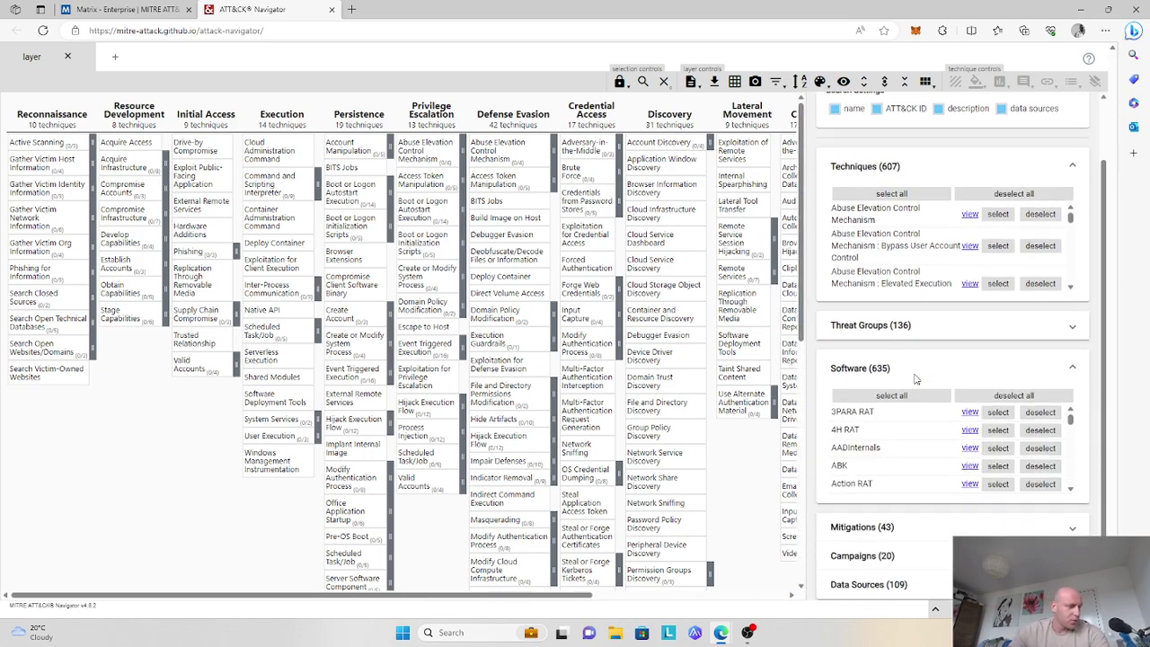
{"action": "scroll", "coordinate": [912, 435], "scroll_direction": "down", "scroll_amount": 2}
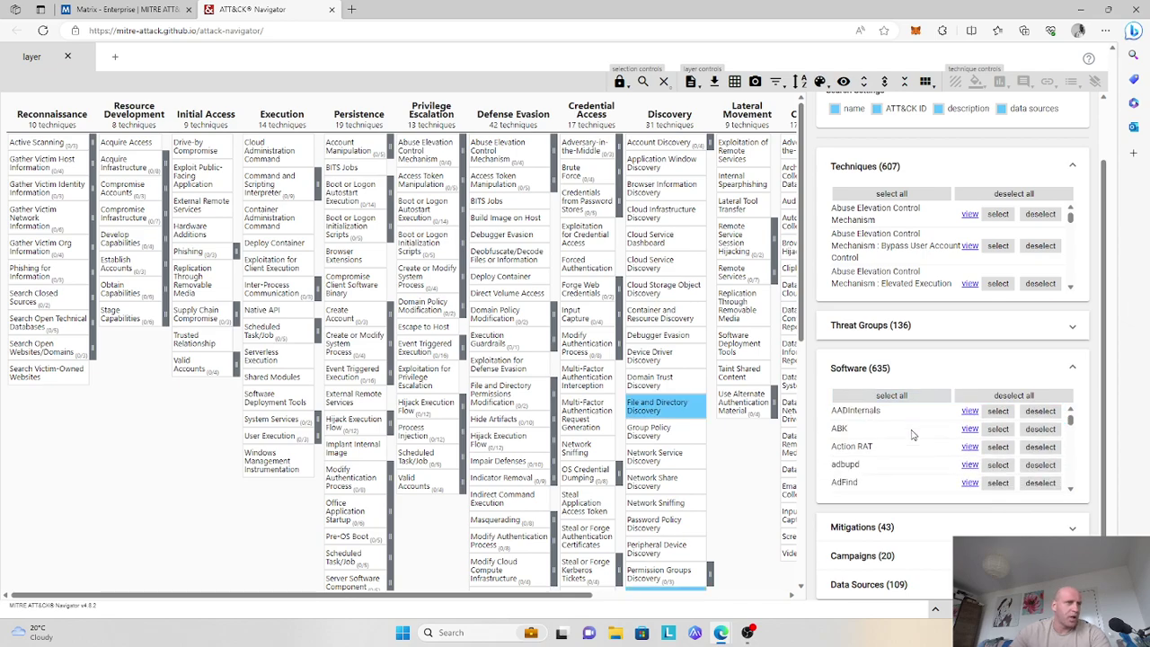
{"action": "scroll", "coordinate": [910, 437], "scroll_direction": "down", "scroll_amount": 4}
{"action": "scroll", "coordinate": [904, 439], "scroll_direction": "down", "scroll_amount": 5}
{"action": "scroll", "coordinate": [903, 438], "scroll_direction": "down", "scroll_amount": 3}
{"action": "scroll", "coordinate": [885, 454], "scroll_direction": "down", "scroll_amount": 3}
{"action": "left_click", "coordinate": [997, 427]}
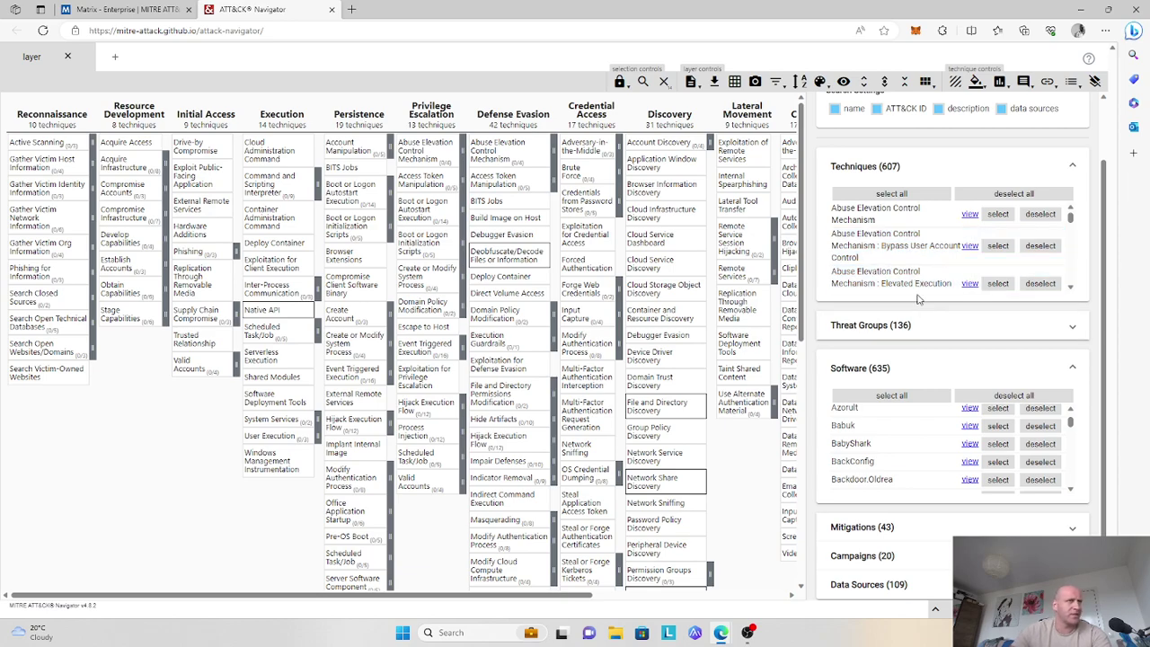
Step: Assign a score of 1 to the selected techniques and rename the layer as Babuk
{"action": "left_click", "coordinate": [999, 82]}
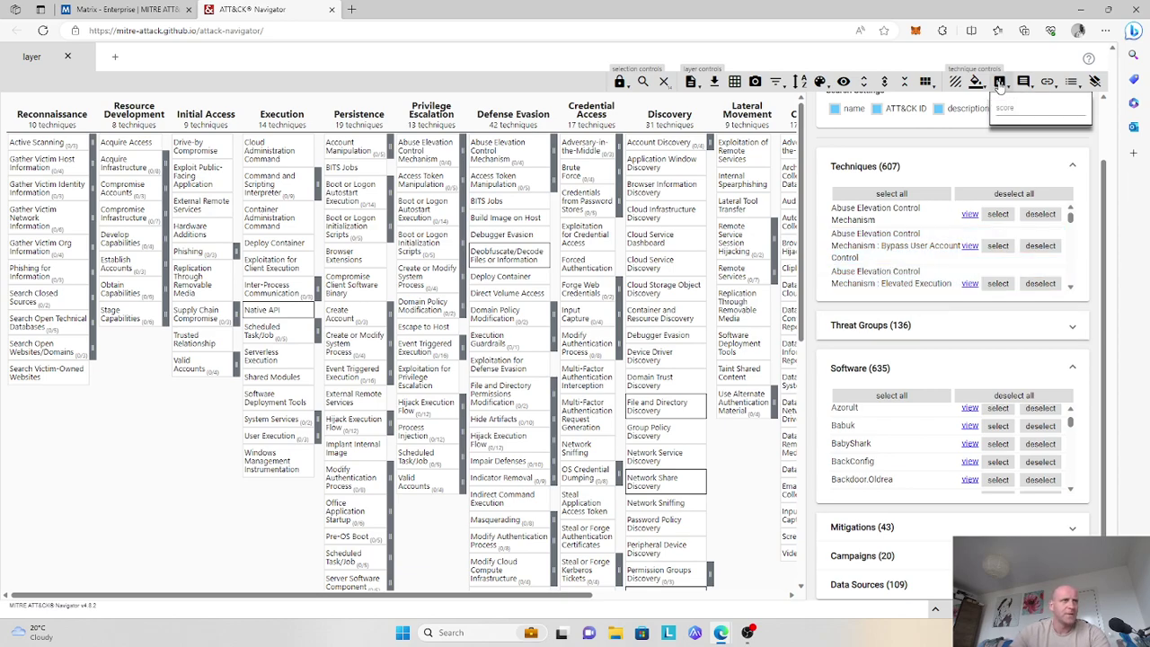
{"action": "type", "text": "0"}
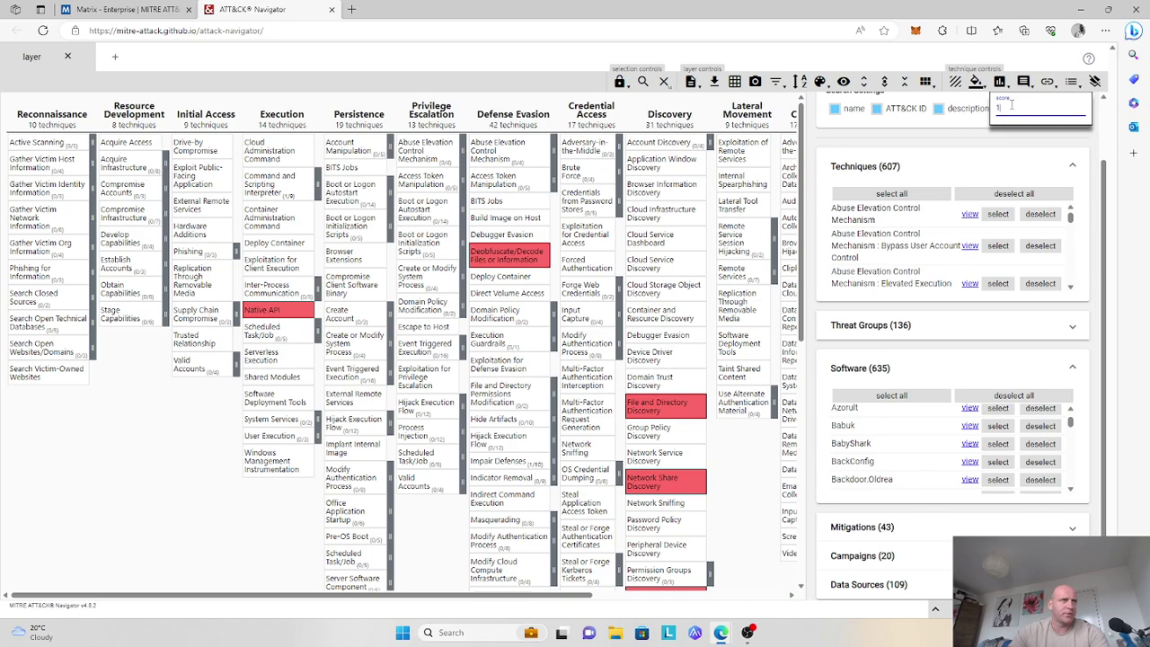
{"action": "left_click", "coordinate": [800, 107]}
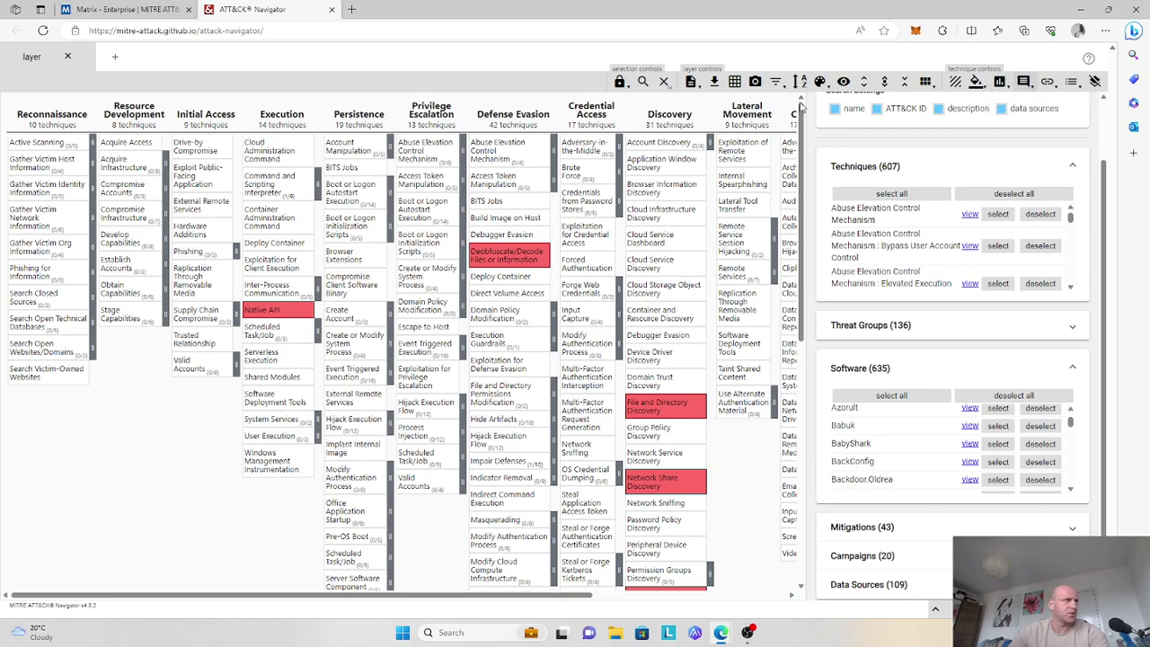
{"action": "left_click", "coordinate": [690, 82]}
{"action": "double_click", "coordinate": [713, 108]}
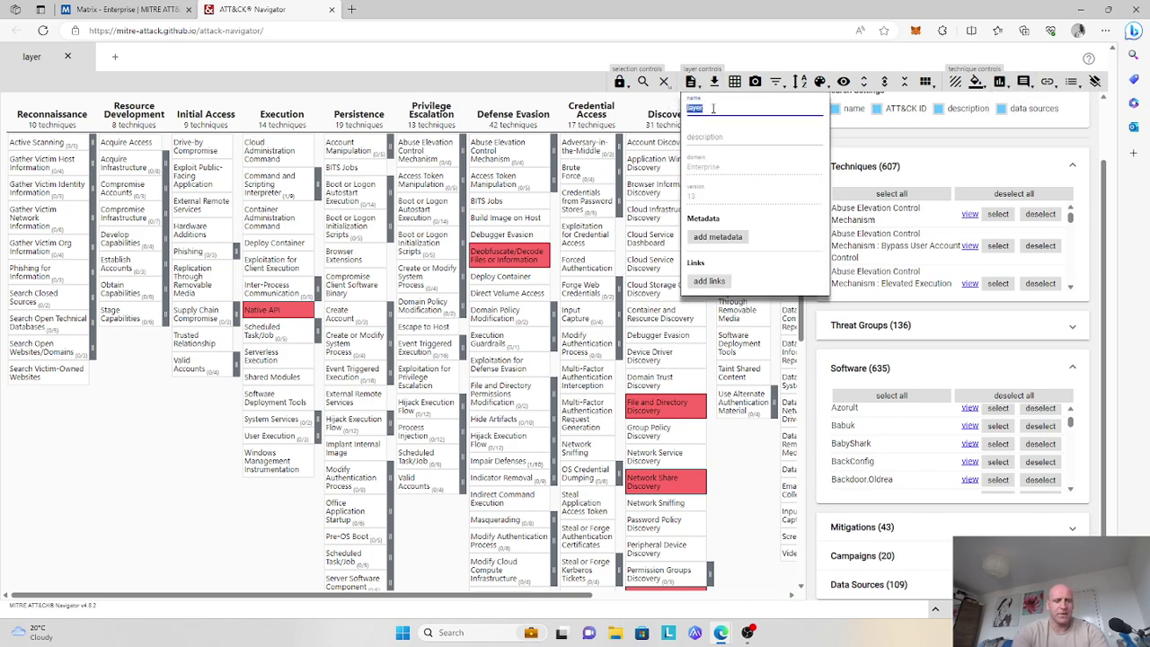
{"action": "type", "text": "Babuk"}
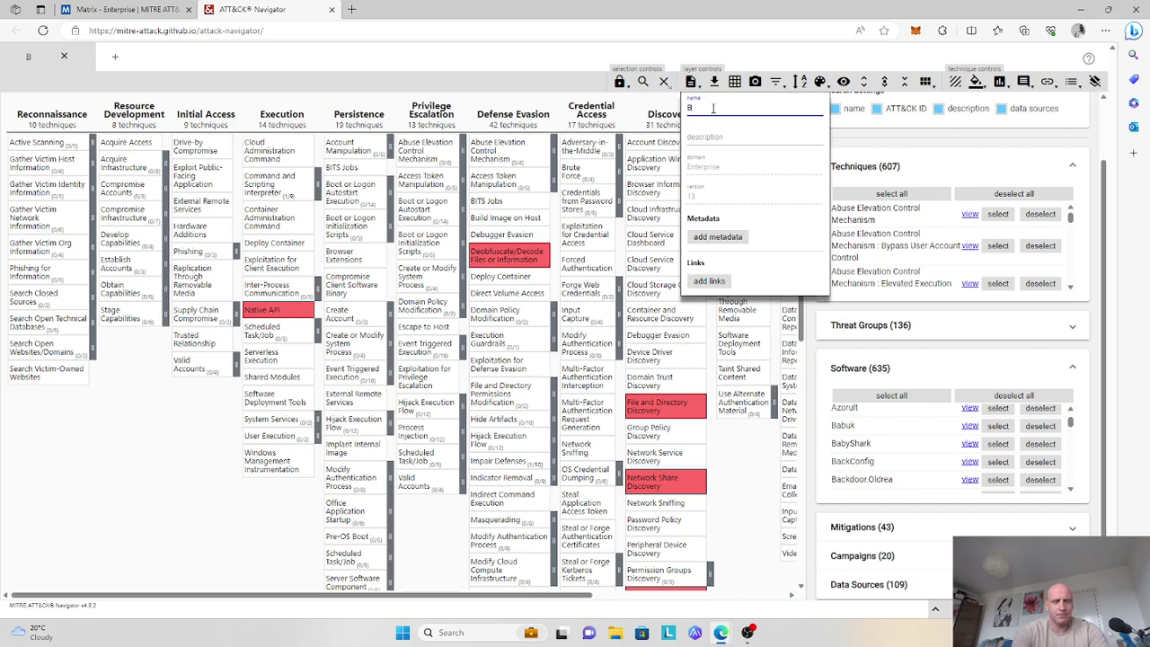
{"action": "left_click", "coordinate": [691, 82]}
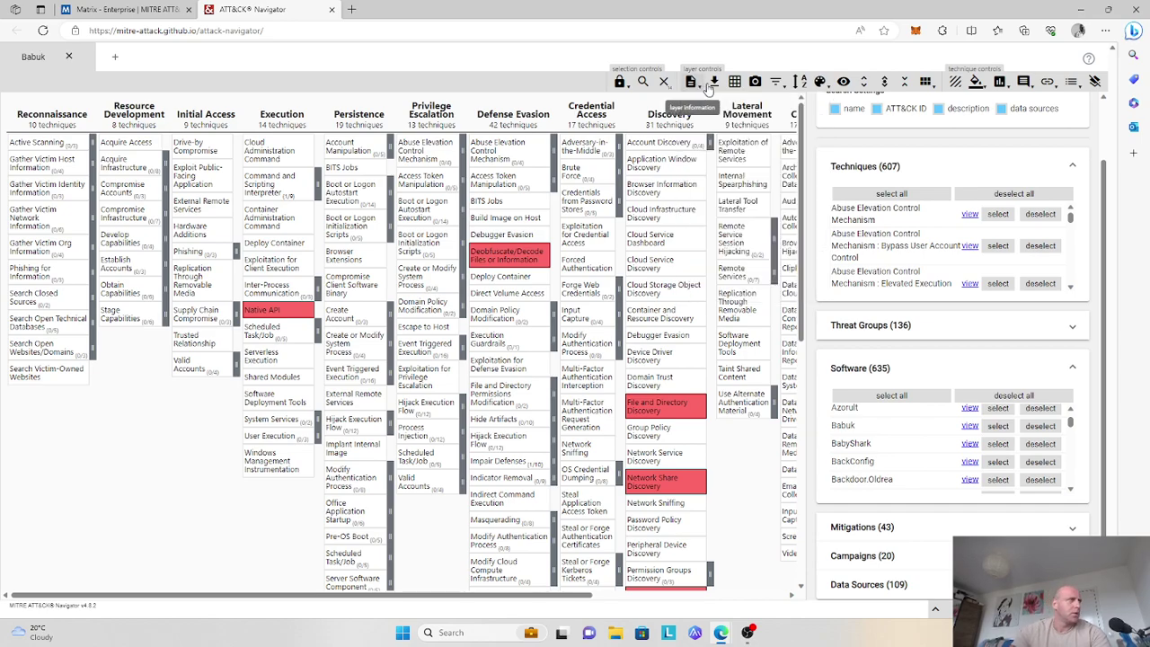
Step: Create an empty Enterprise layer and browse the software list as far as the BlackEnergy entry
{"action": "left_click", "coordinate": [117, 59]}
{"action": "left_click", "coordinate": [452, 266]}
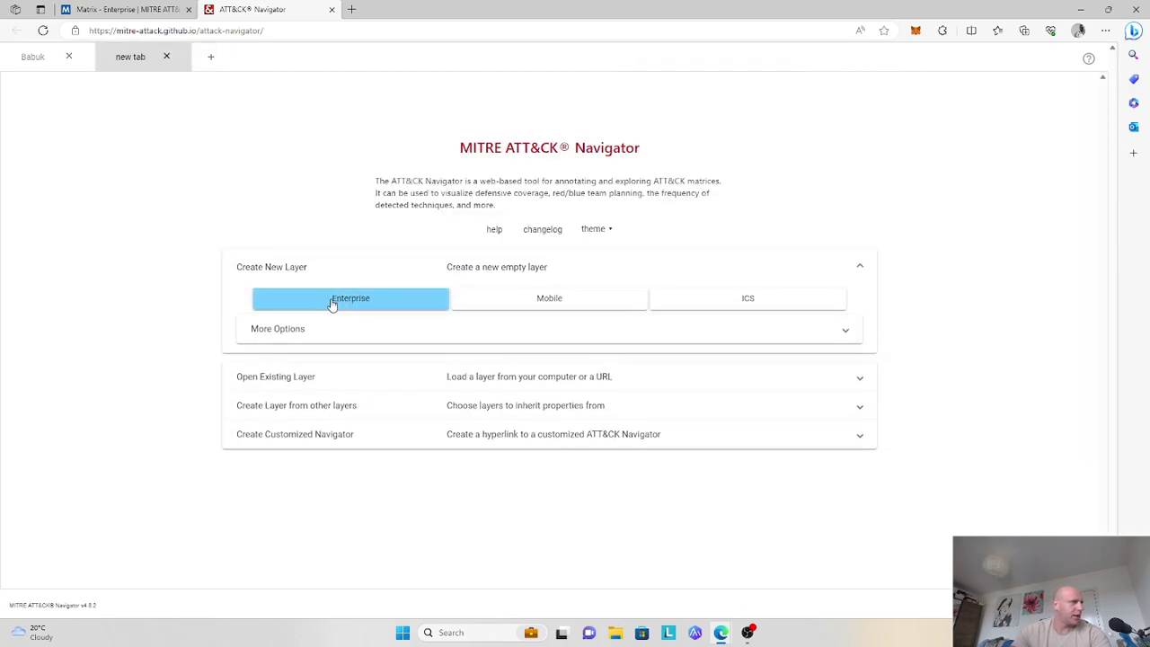
{"action": "left_click", "coordinate": [416, 314]}
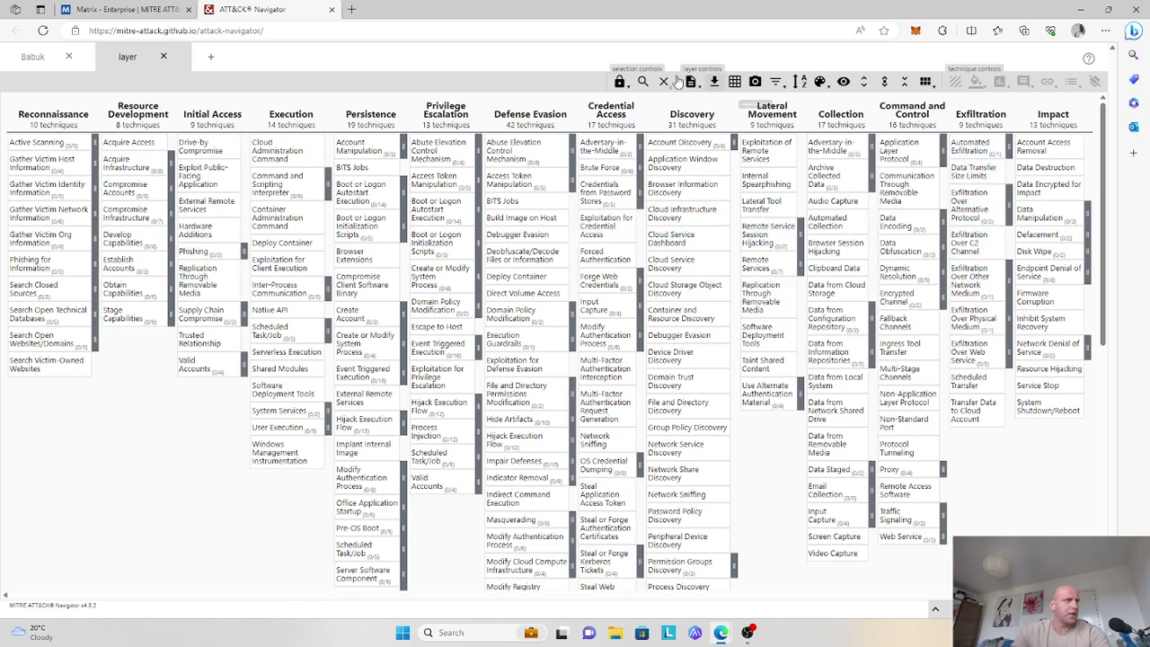
{"action": "left_click", "coordinate": [643, 81]}
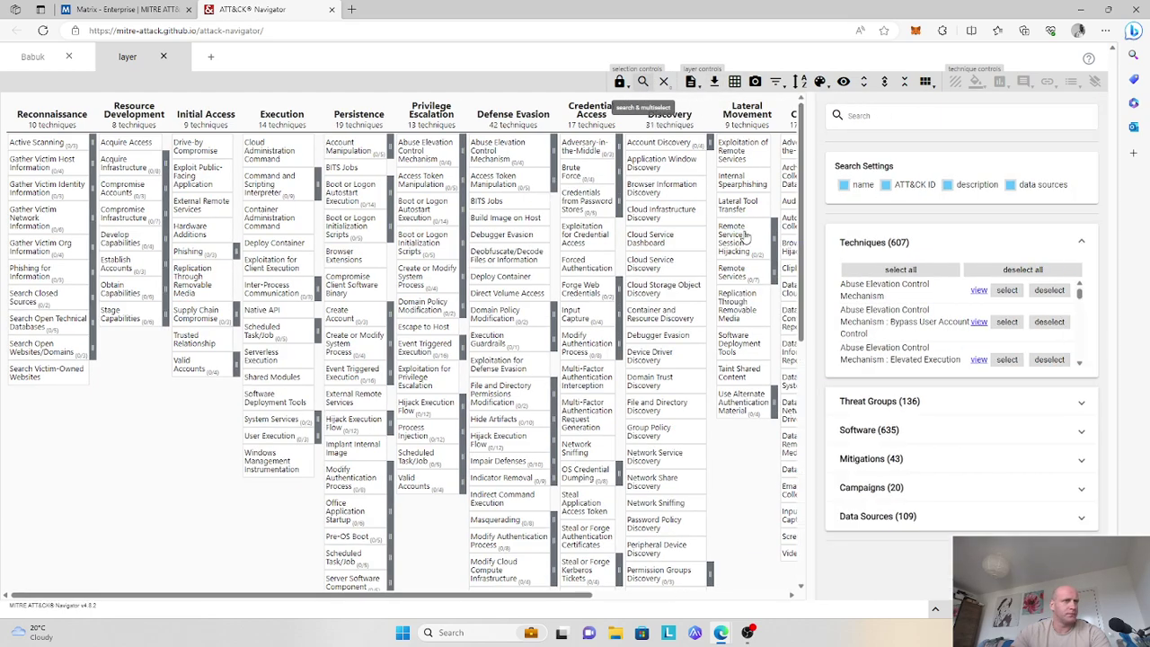
{"action": "left_click", "coordinate": [921, 430]}
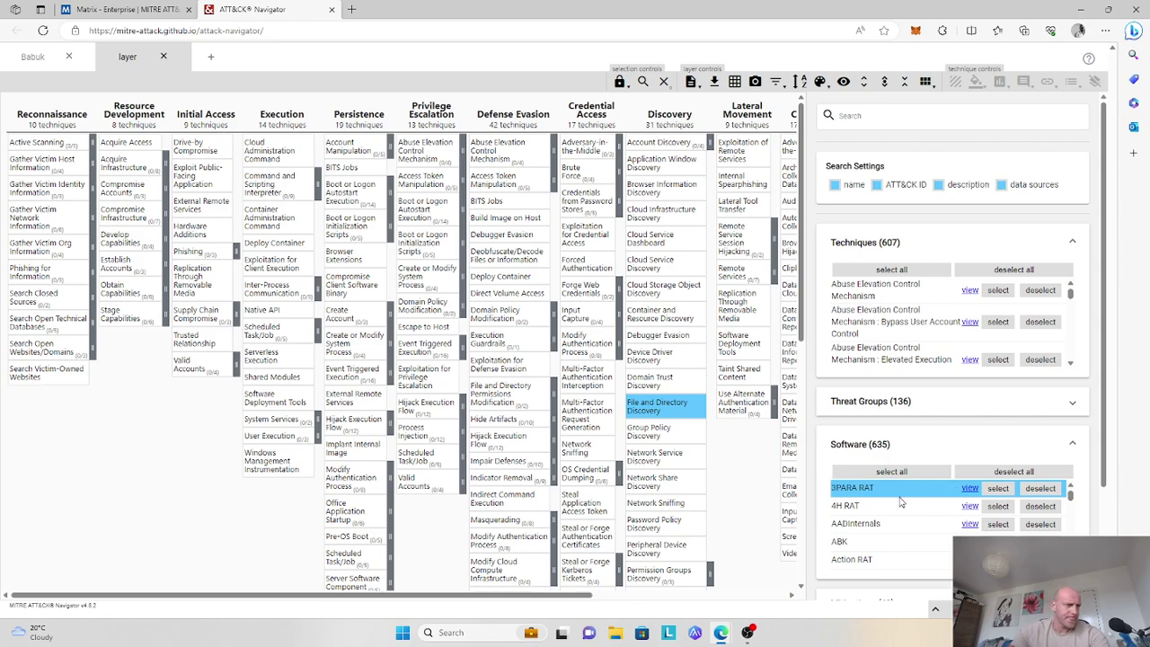
{"action": "scroll", "coordinate": [944, 508], "scroll_direction": "down", "scroll_amount": 8}
{"action": "left_click_drag", "start_coordinate": [1071, 500], "coordinate": [1074, 499]}
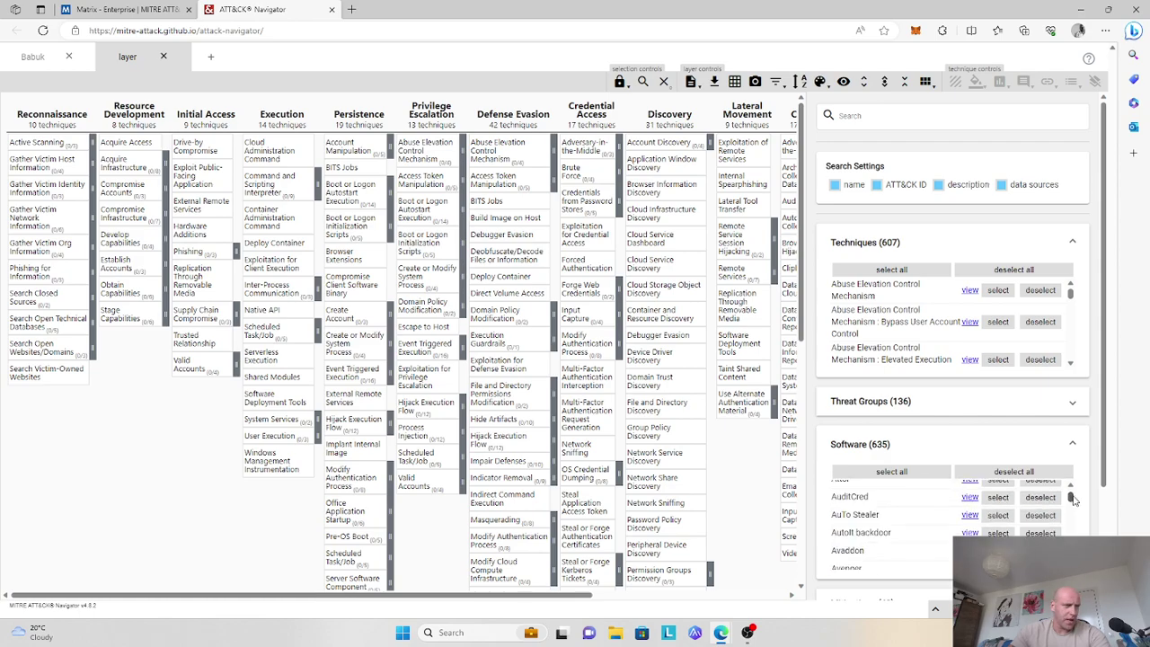
{"action": "scroll", "coordinate": [890, 507], "scroll_direction": "down", "scroll_amount": 1}
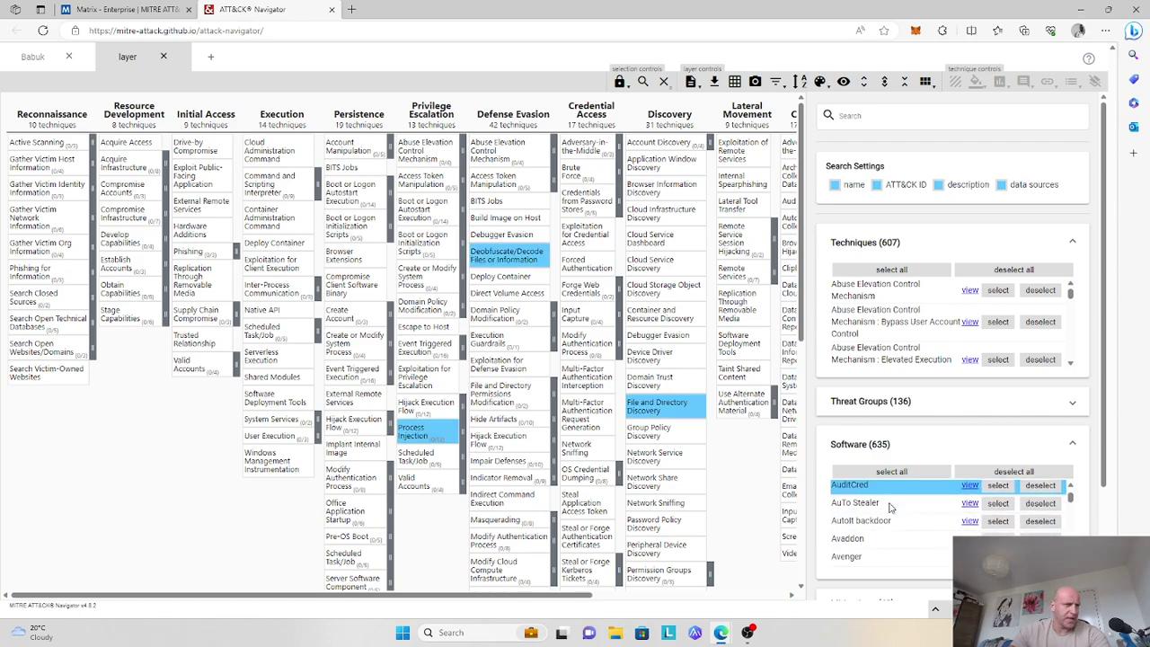
{"action": "scroll", "coordinate": [898, 511], "scroll_direction": "down", "scroll_amount": 4}
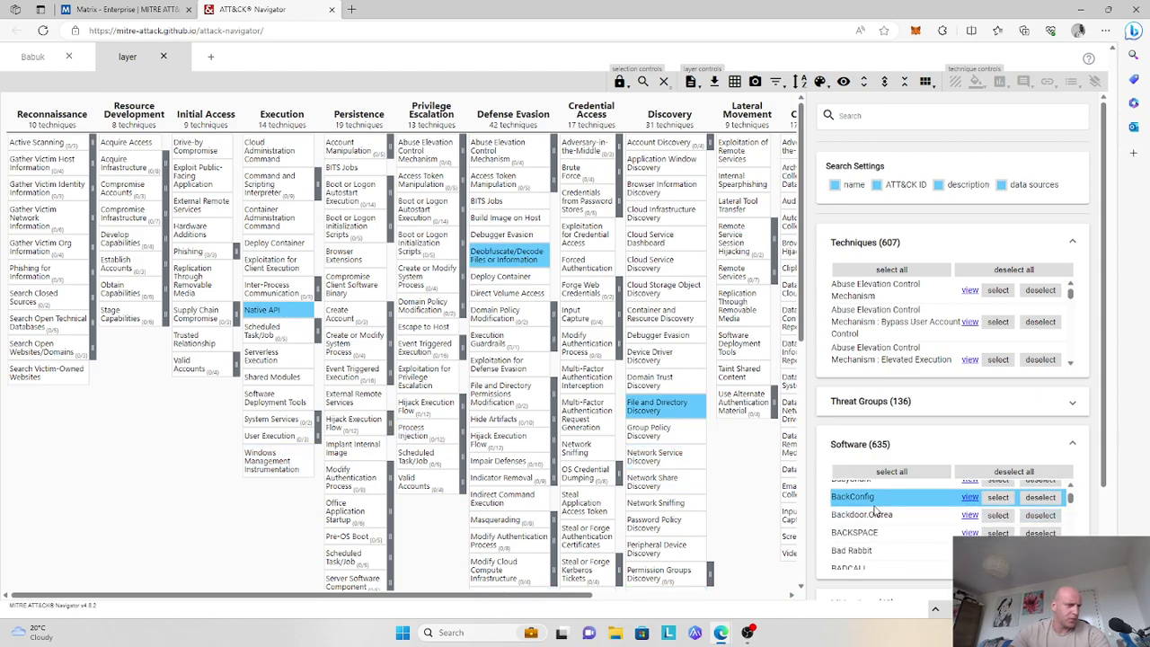
{"action": "scroll", "coordinate": [882, 513], "scroll_direction": "down", "scroll_amount": 3}
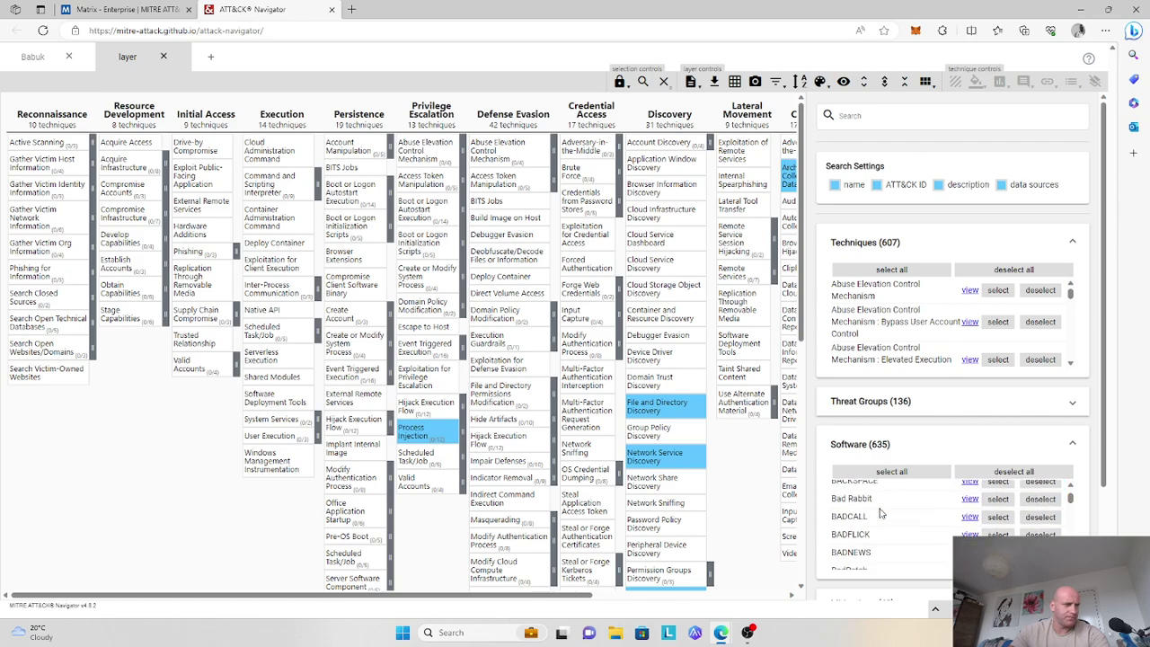
{"action": "scroll", "coordinate": [882, 514], "scroll_direction": "down", "scroll_amount": 5}
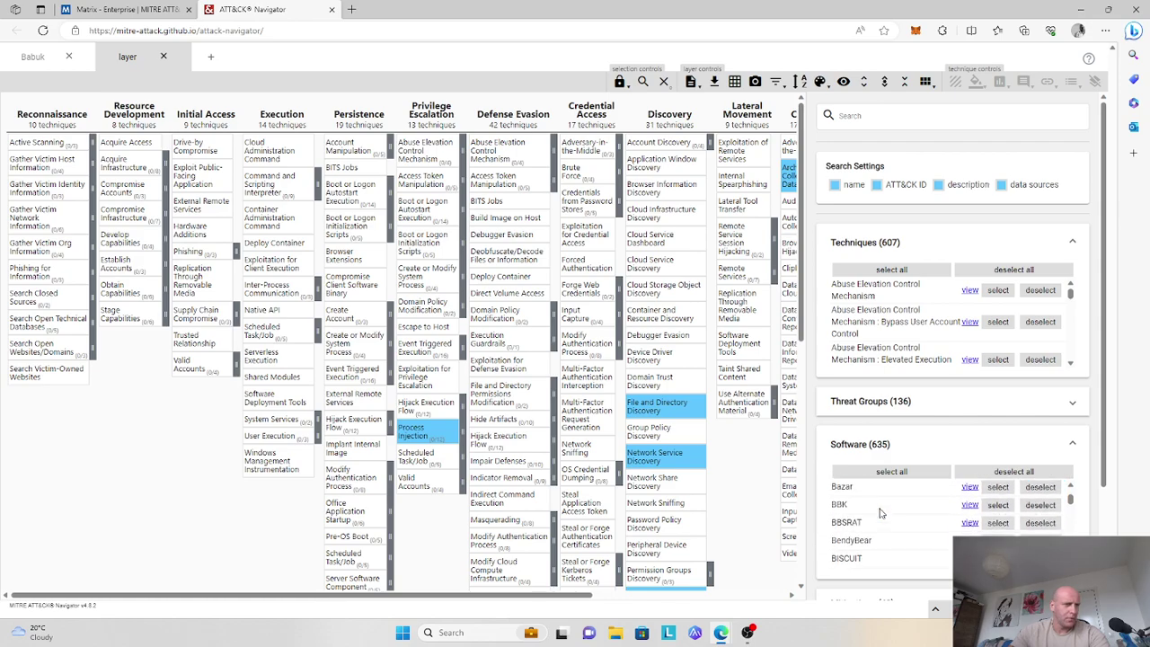
{"action": "scroll", "coordinate": [882, 513], "scroll_direction": "down", "scroll_amount": 2}
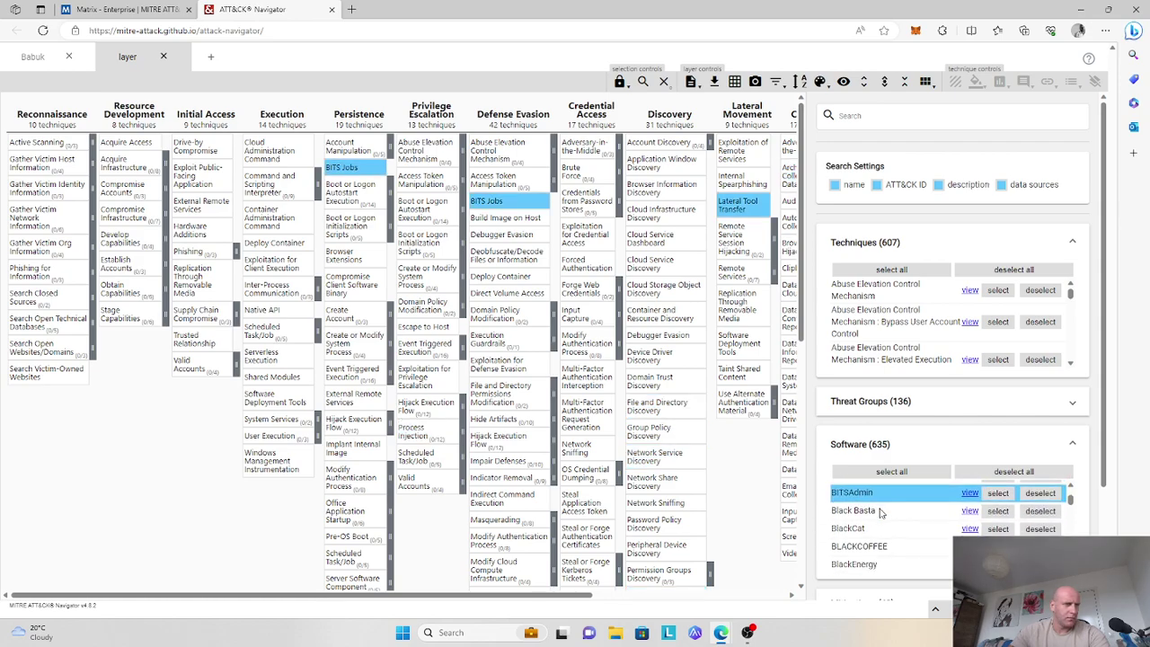
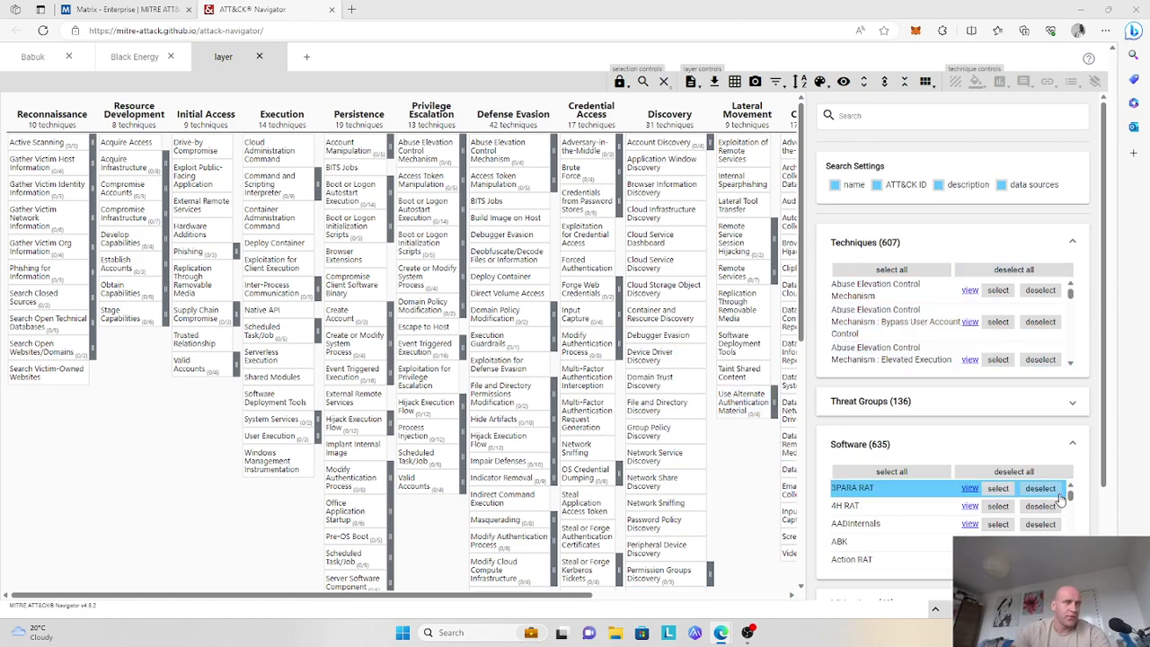
Step: Find the BloodHound software in the multiselect search and select the techniques it uses in the new layer
{"action": "left_click_drag", "start_coordinate": [1071, 499], "coordinate": [1072, 503]}
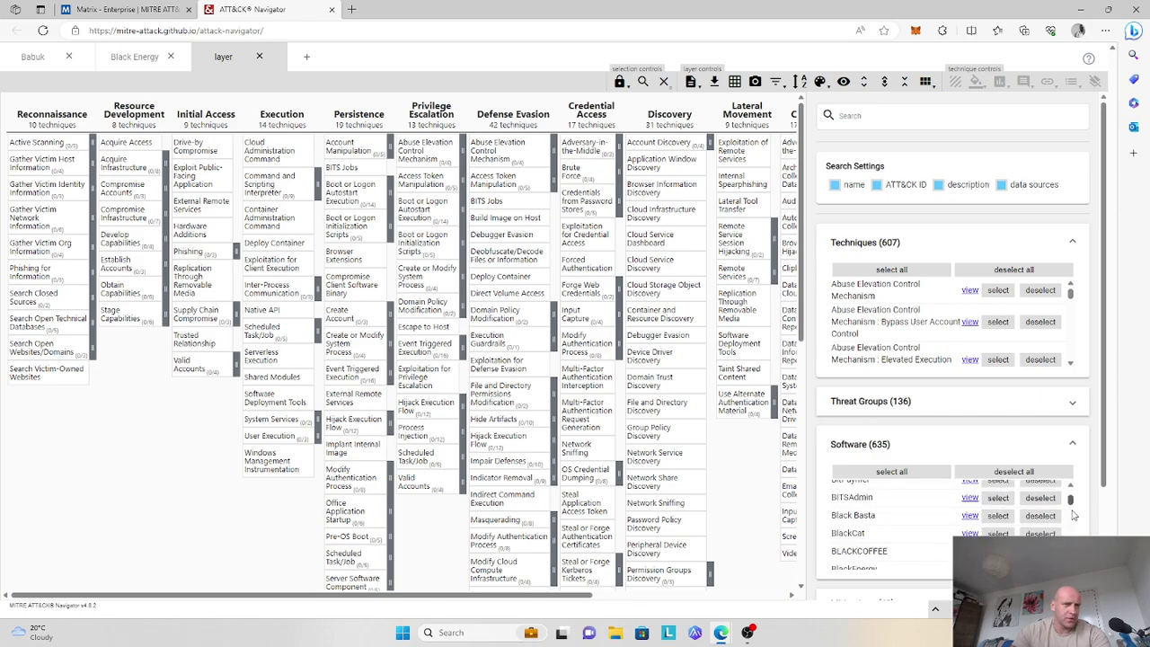
{"action": "scroll", "coordinate": [943, 522], "scroll_direction": "down", "scroll_amount": 2}
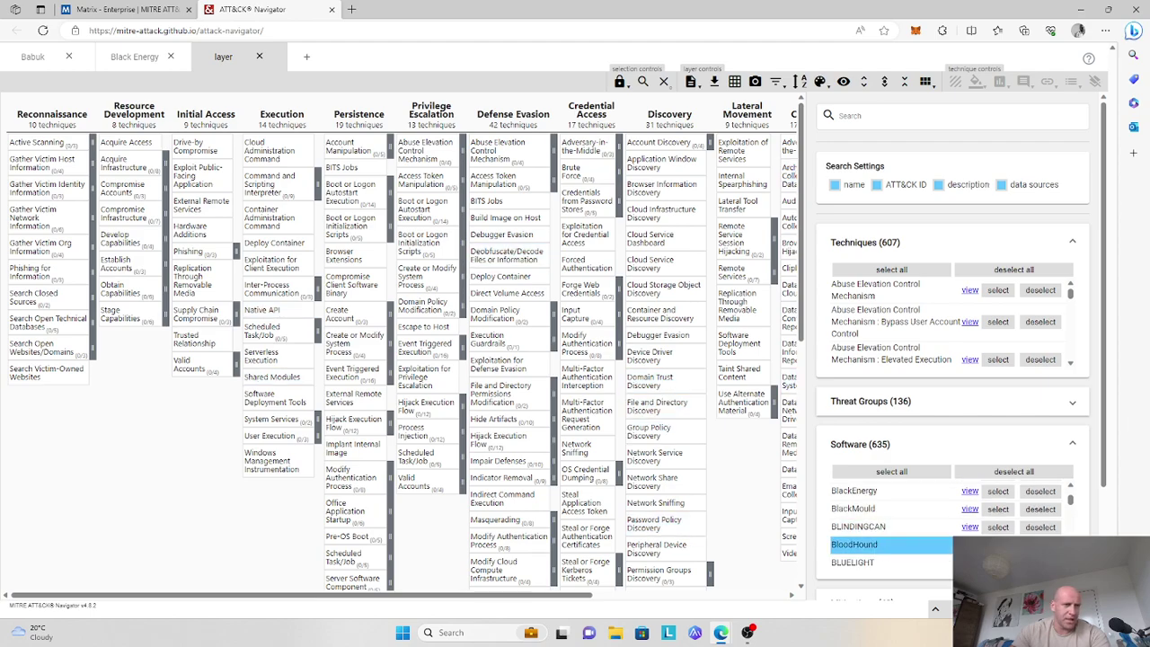
{"action": "left_click", "coordinate": [997, 544]}
Step: Assign a score of 0 to the selected BloodHound techniques and rename the layer as BloodHound
{"action": "left_click", "coordinate": [1000, 83]}
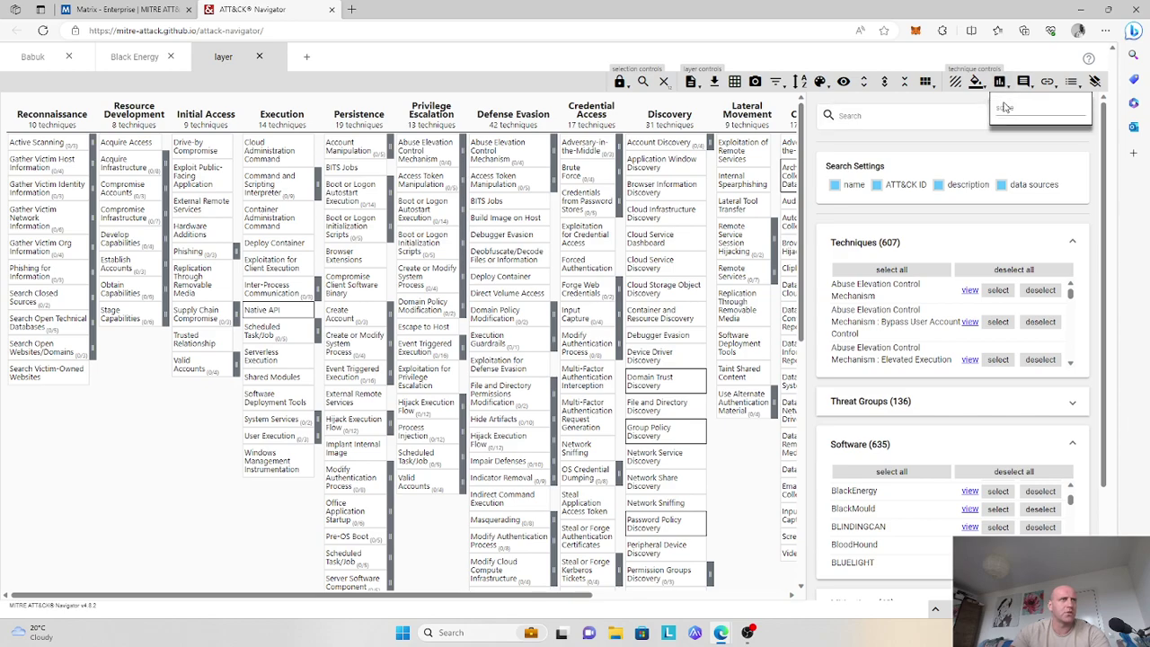
{"action": "type", "text": "0"}
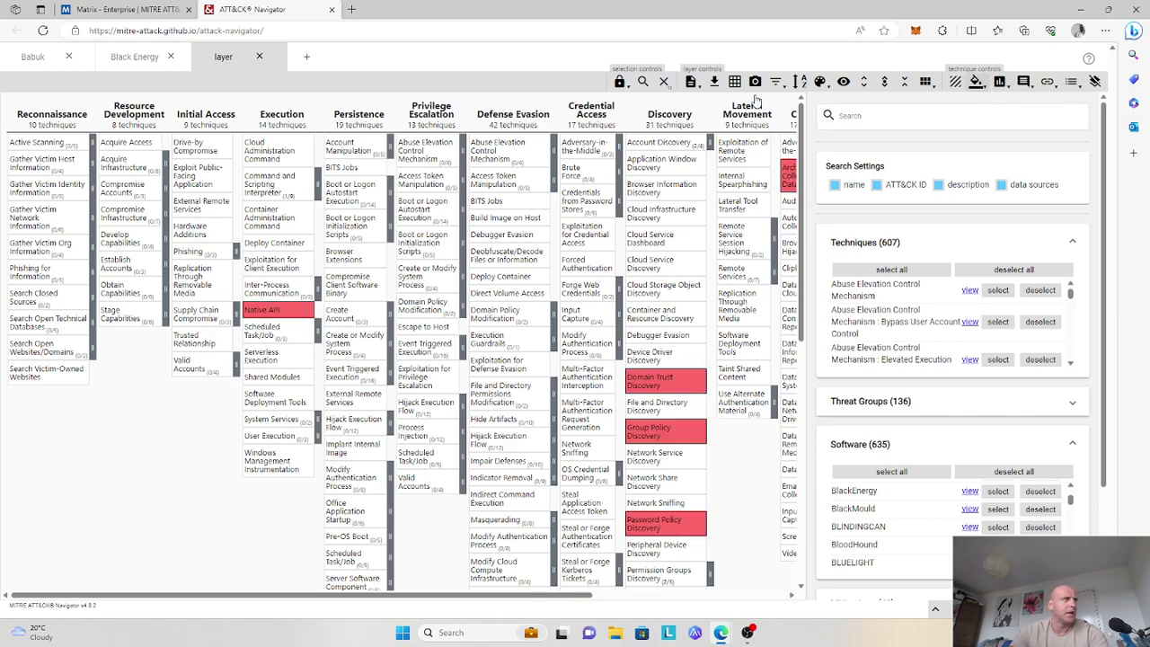
{"action": "left_click", "coordinate": [691, 82]}
{"action": "double_click", "coordinate": [725, 107]}
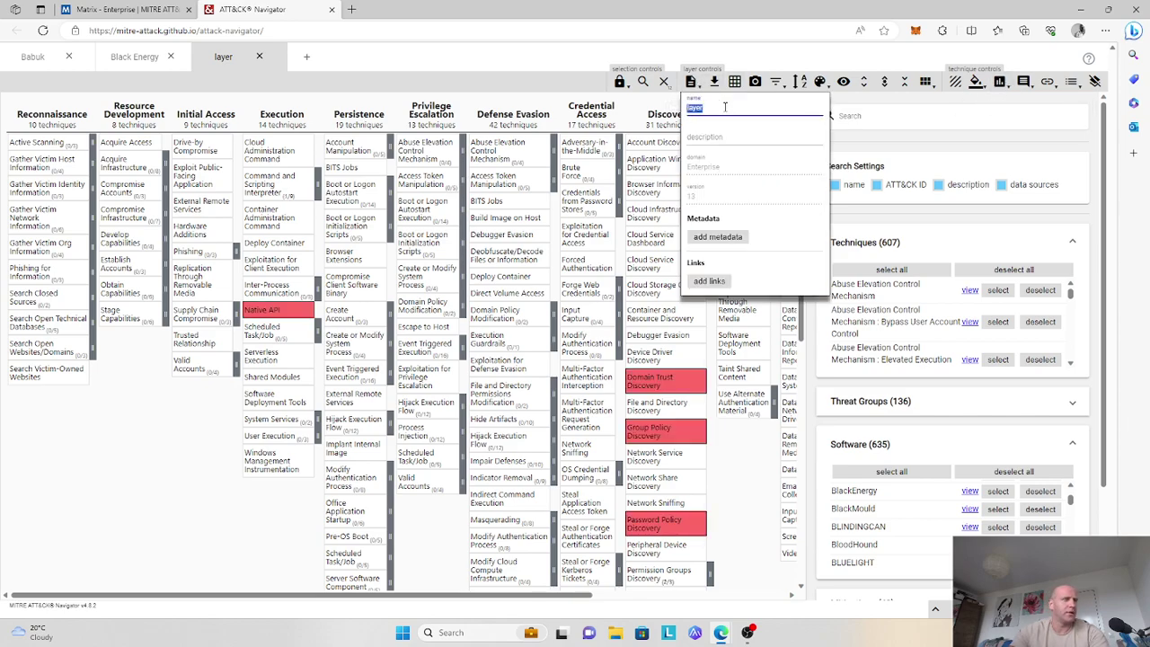
{"action": "type", "text": "BloodHound"}
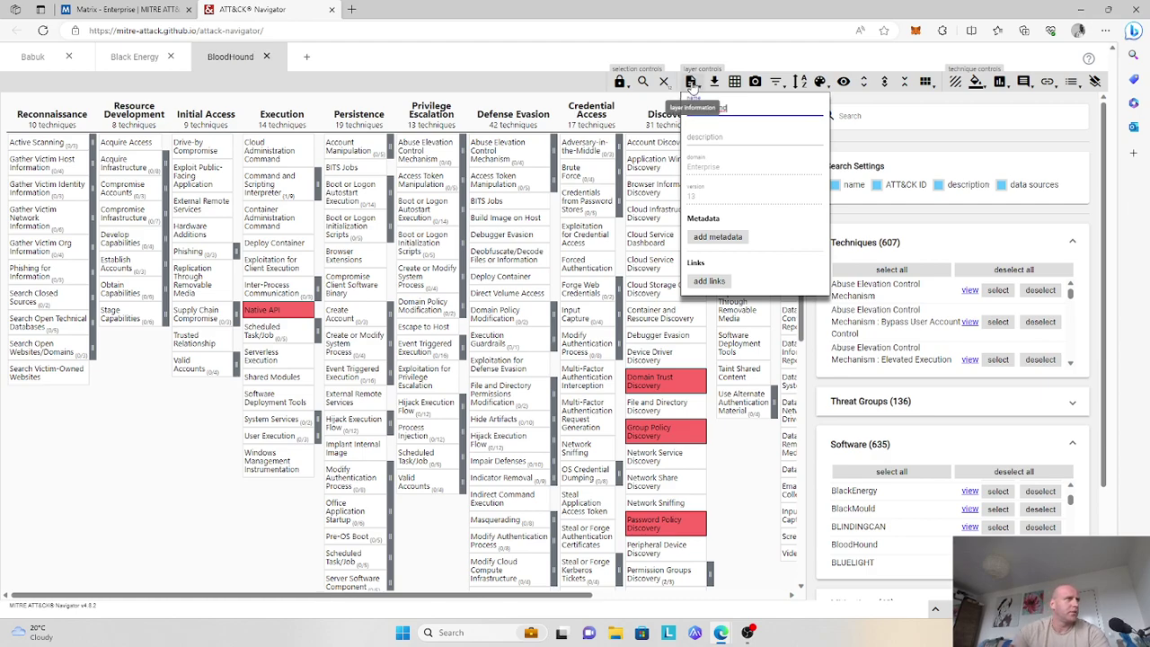
Step: Create an empty Enterprise layer and select the techniques used by the Clop software
{"action": "left_click", "coordinate": [307, 56]}
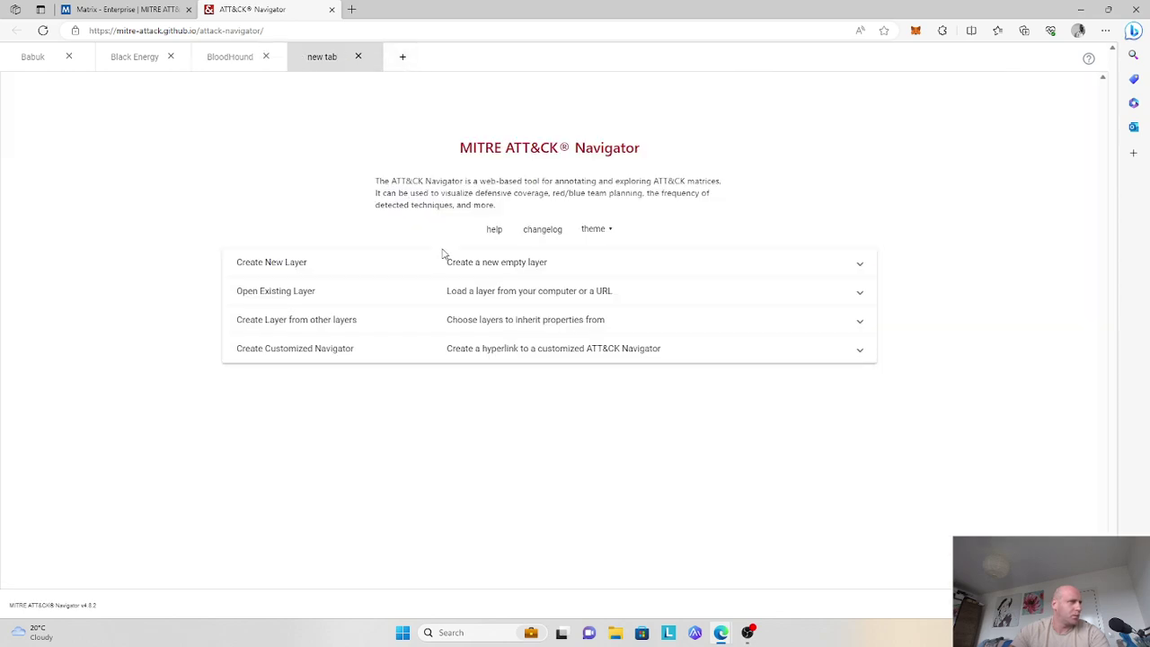
{"action": "left_click", "coordinate": [488, 265]}
{"action": "left_click", "coordinate": [320, 308]}
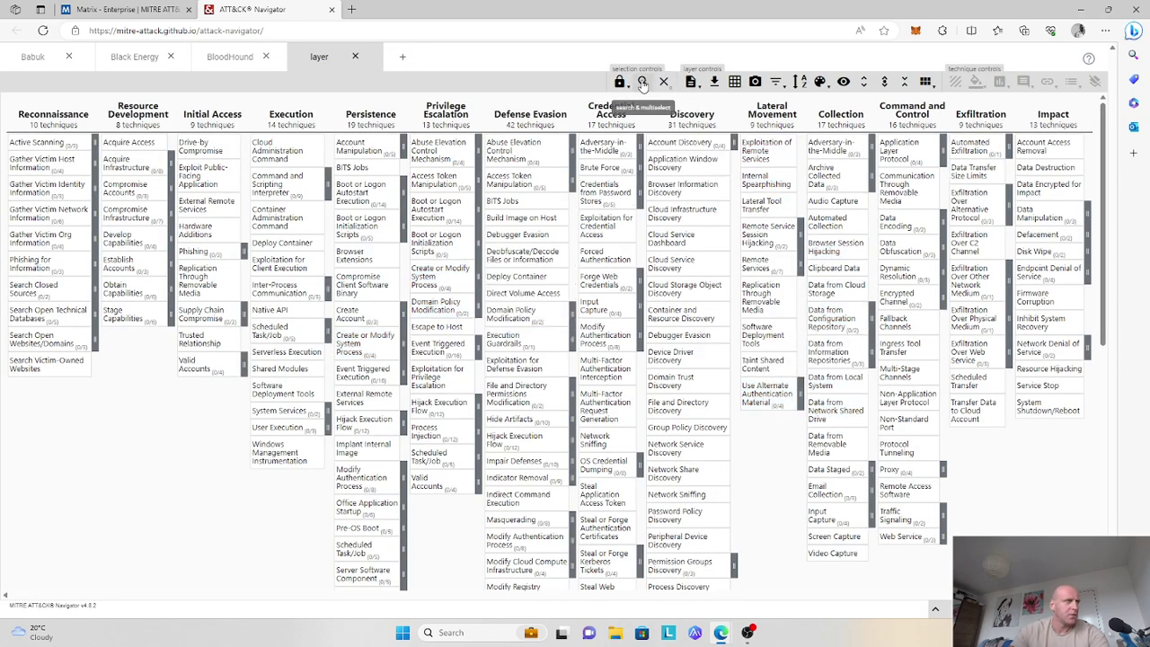
{"action": "left_click", "coordinate": [642, 81]}
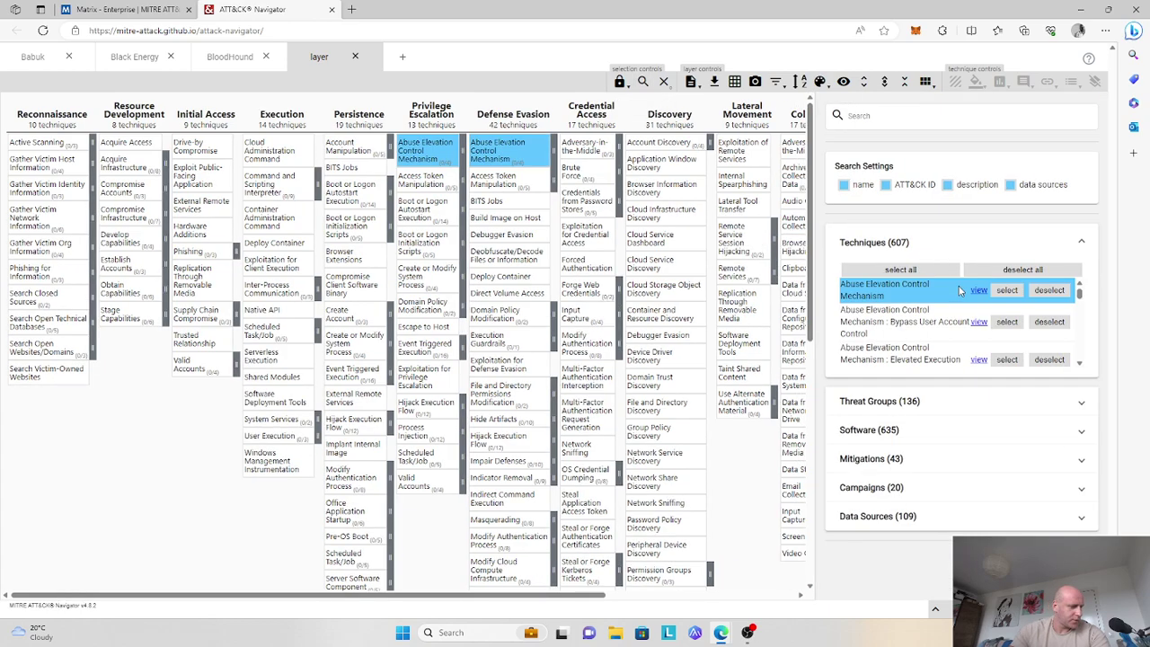
{"action": "left_click", "coordinate": [973, 434]}
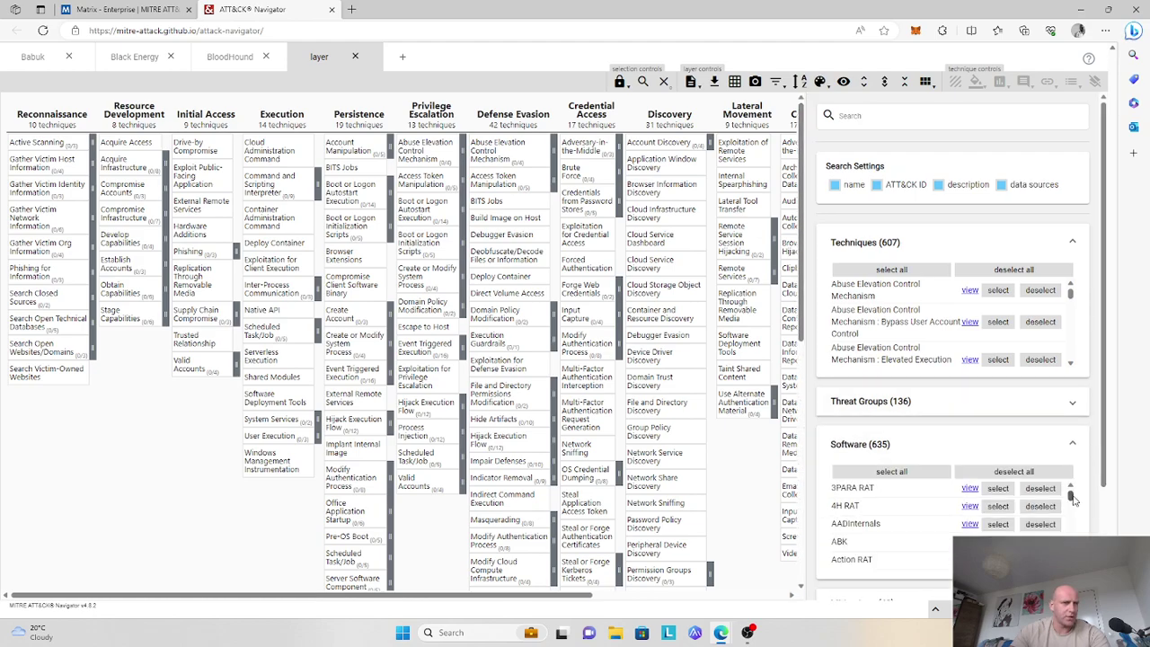
{"action": "left_click_drag", "start_coordinate": [1074, 500], "coordinate": [1073, 505]}
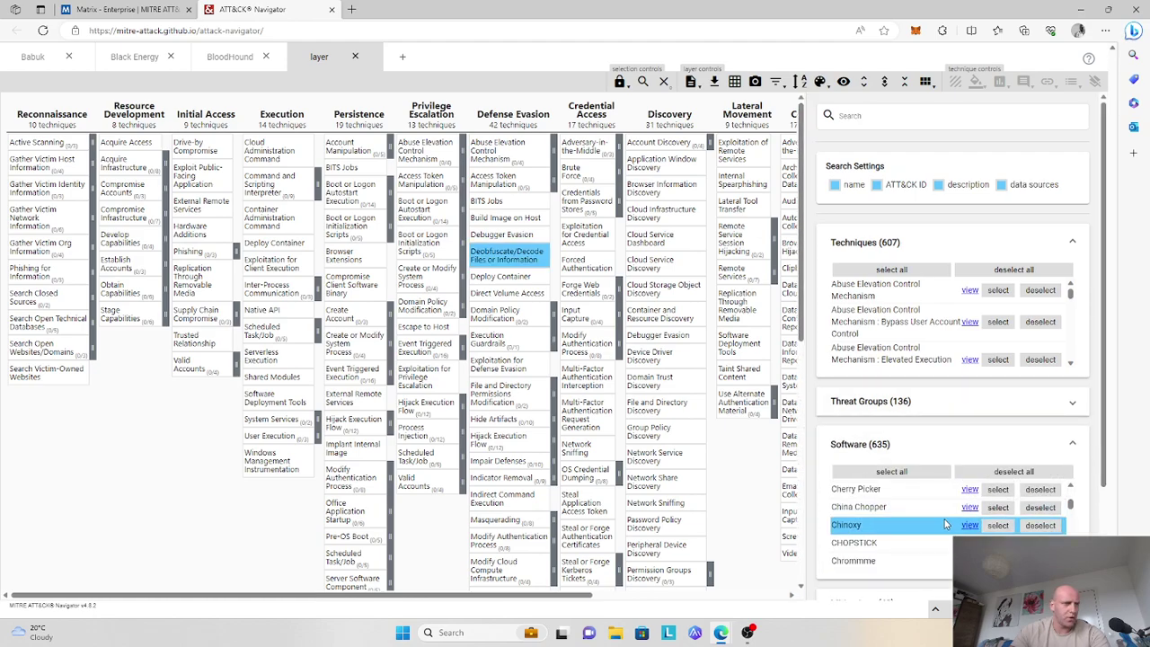
{"action": "scroll", "coordinate": [934, 519], "scroll_direction": "down", "scroll_amount": 3}
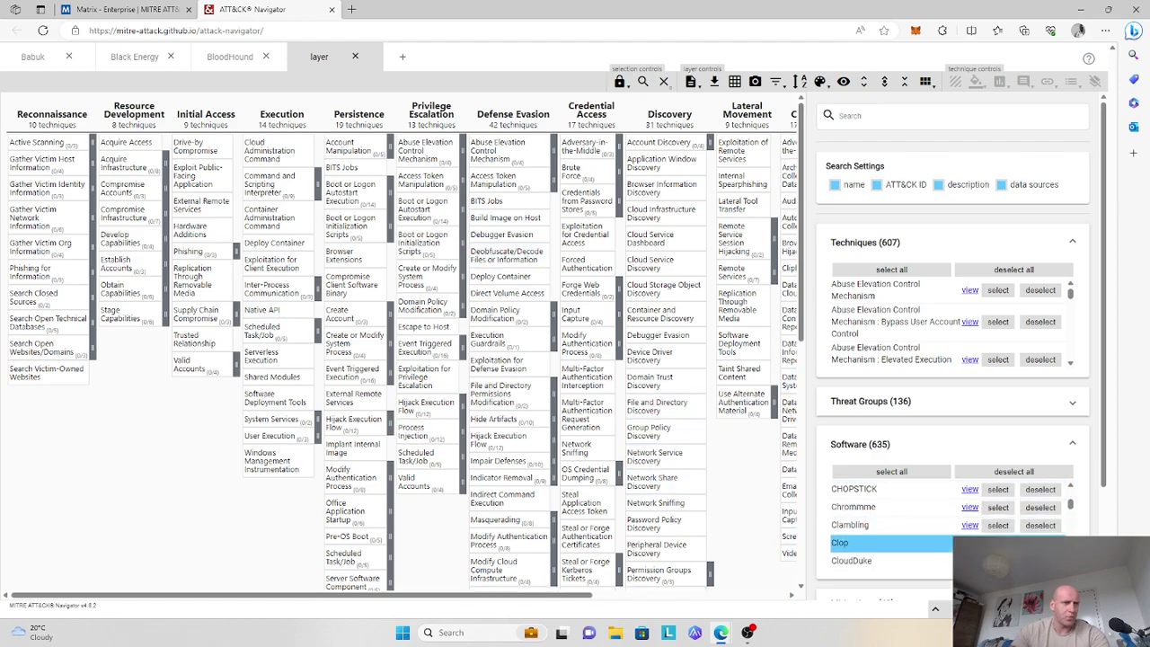
{"action": "left_click", "coordinate": [998, 543]}
Step: Assign a score of 1 to the selected Clop techniques and rename the layer as Clop
{"action": "left_click", "coordinate": [1000, 81]}
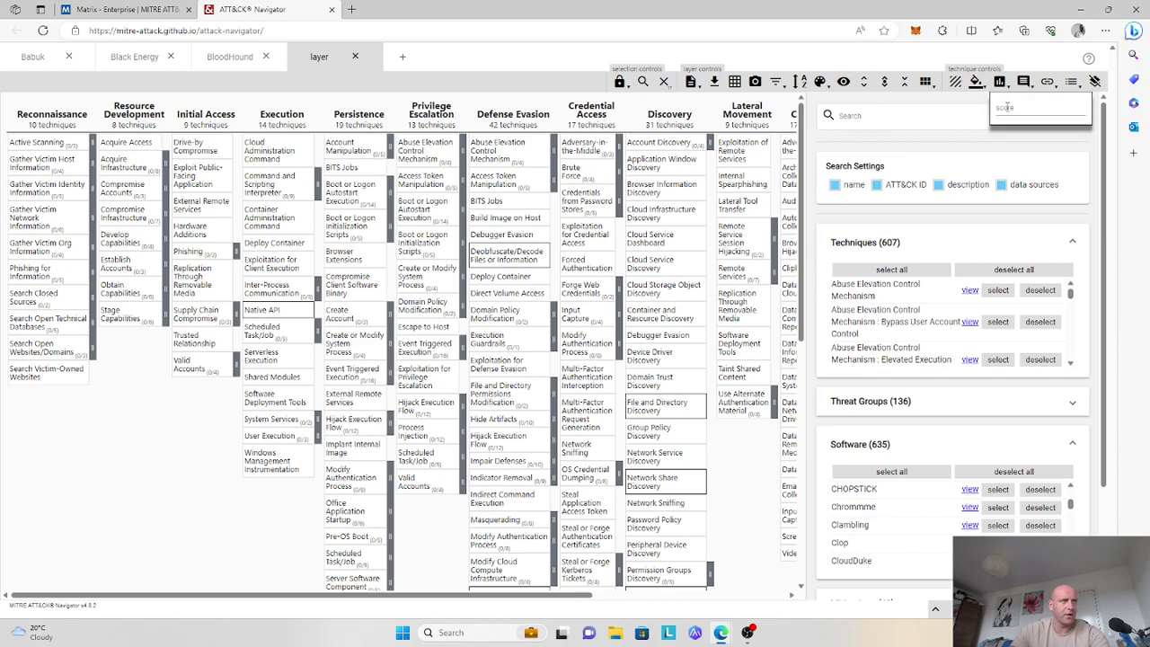
{"action": "type", "text": "1"}
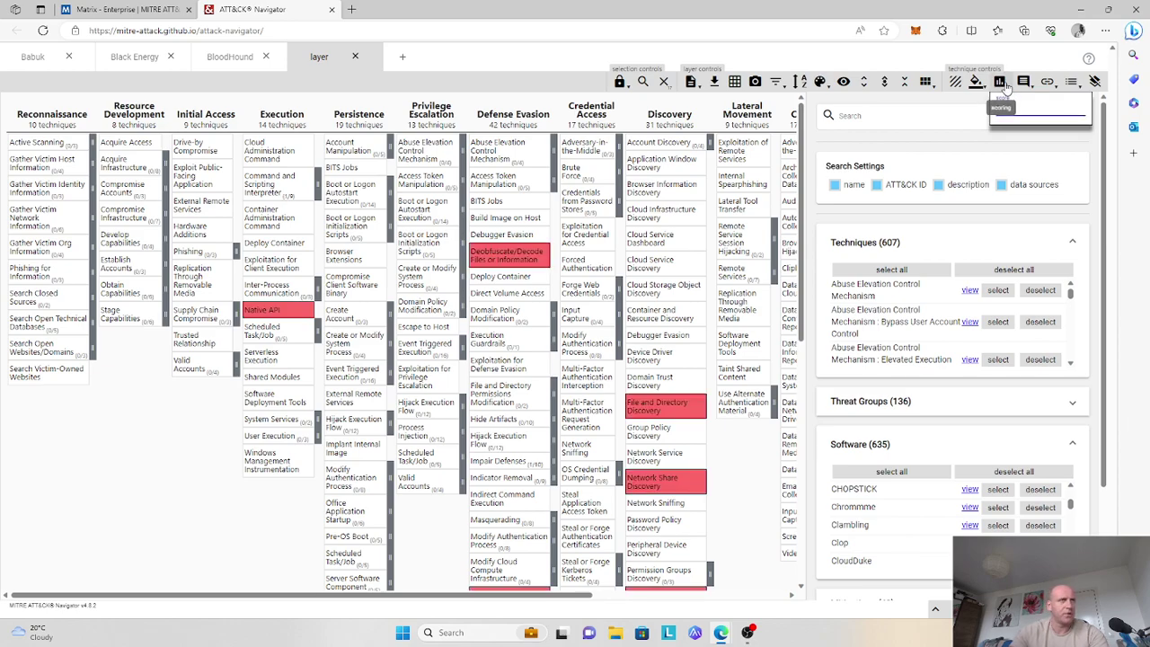
{"action": "left_click", "coordinate": [1004, 84]}
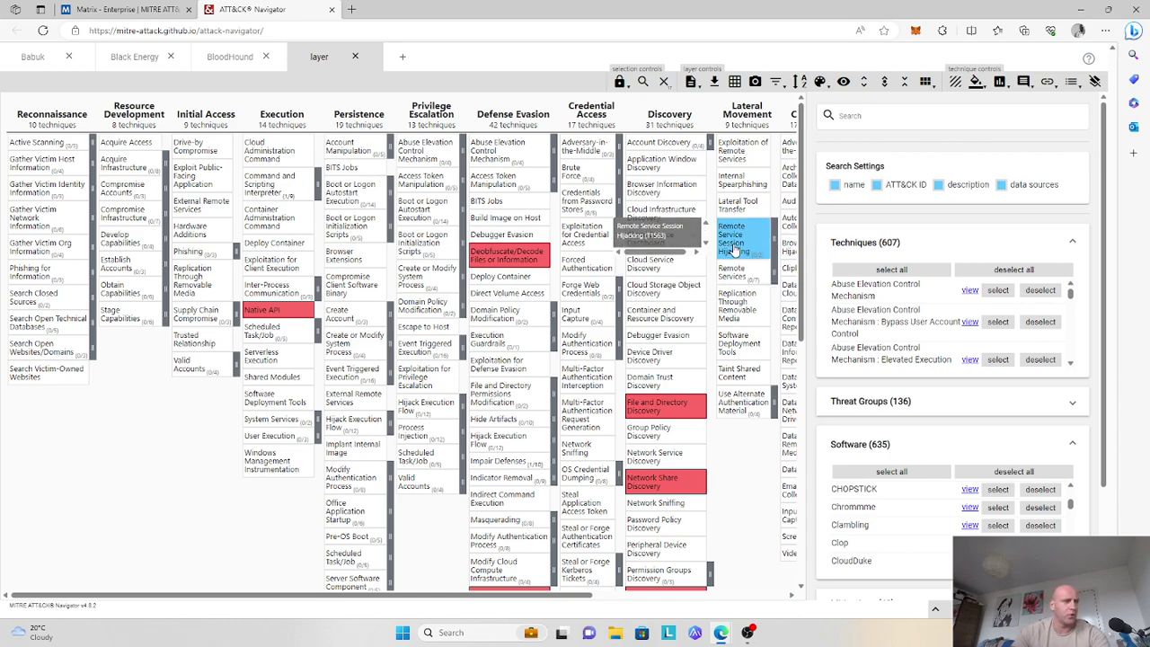
{"action": "left_click", "coordinate": [691, 82]}
{"action": "double_click", "coordinate": [719, 108]}
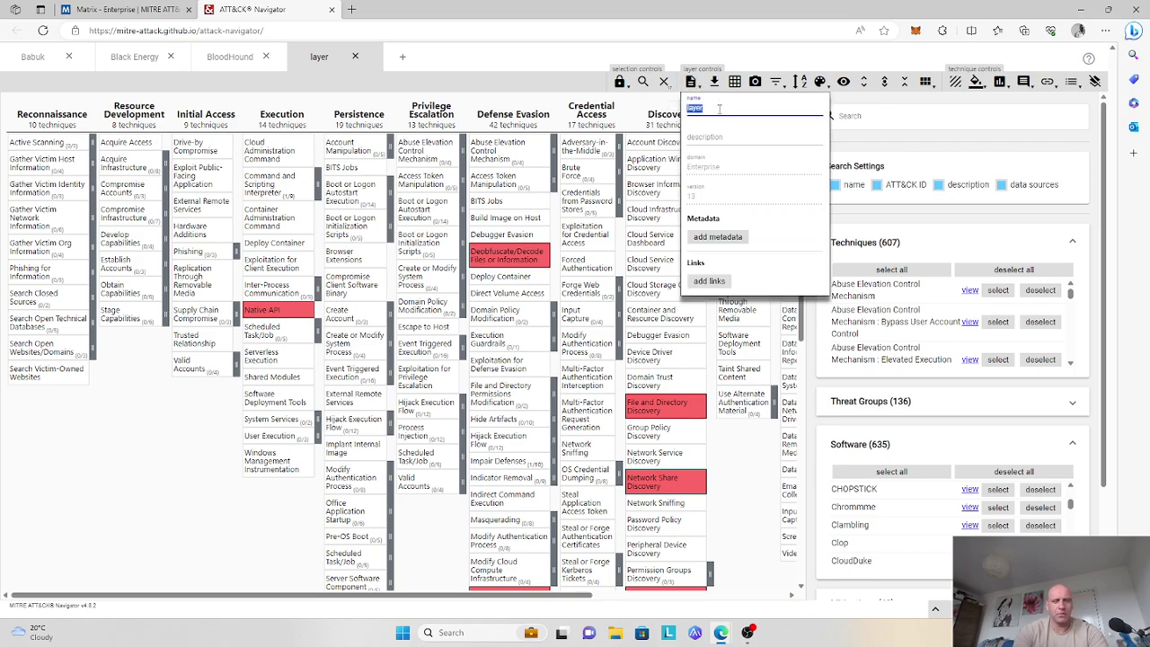
{"action": "type", "text": "Clop"}
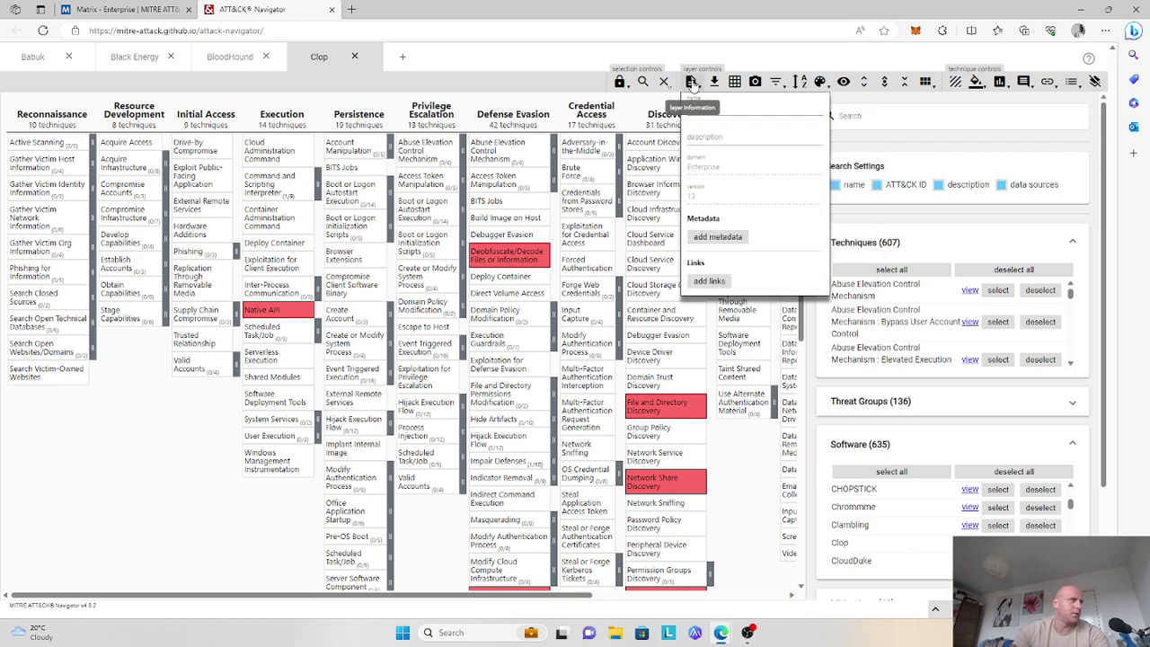
Step: Create a new empty Enterprise layer for the next software after Clop
{"action": "left_click", "coordinate": [399, 58]}
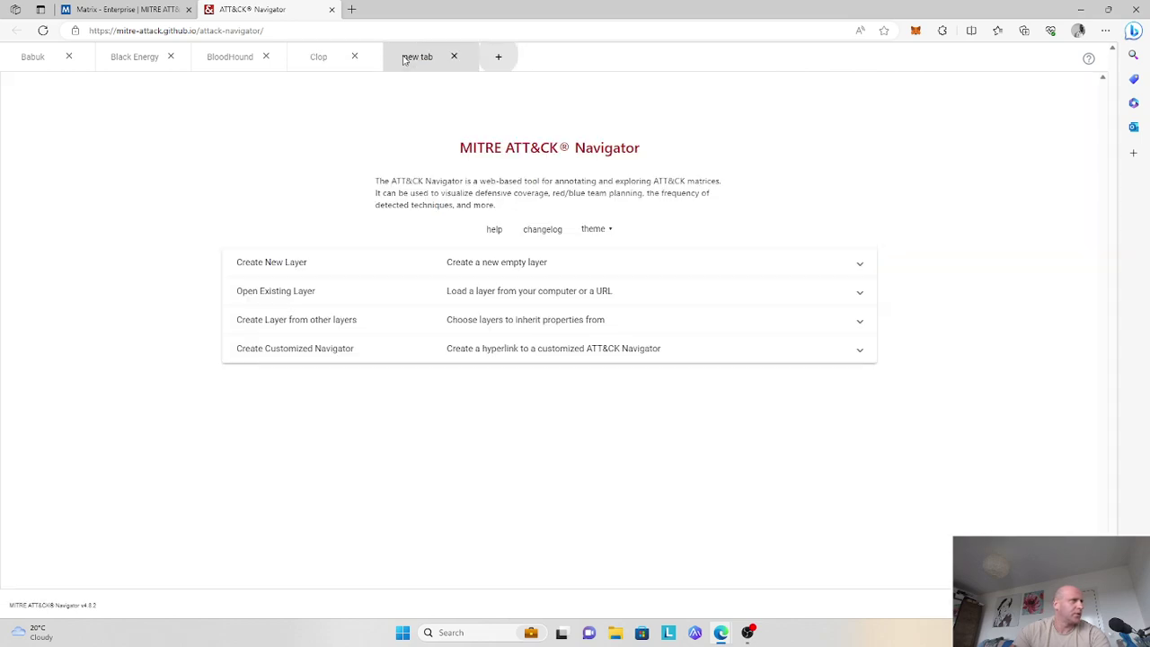
{"action": "left_click", "coordinate": [490, 264]}
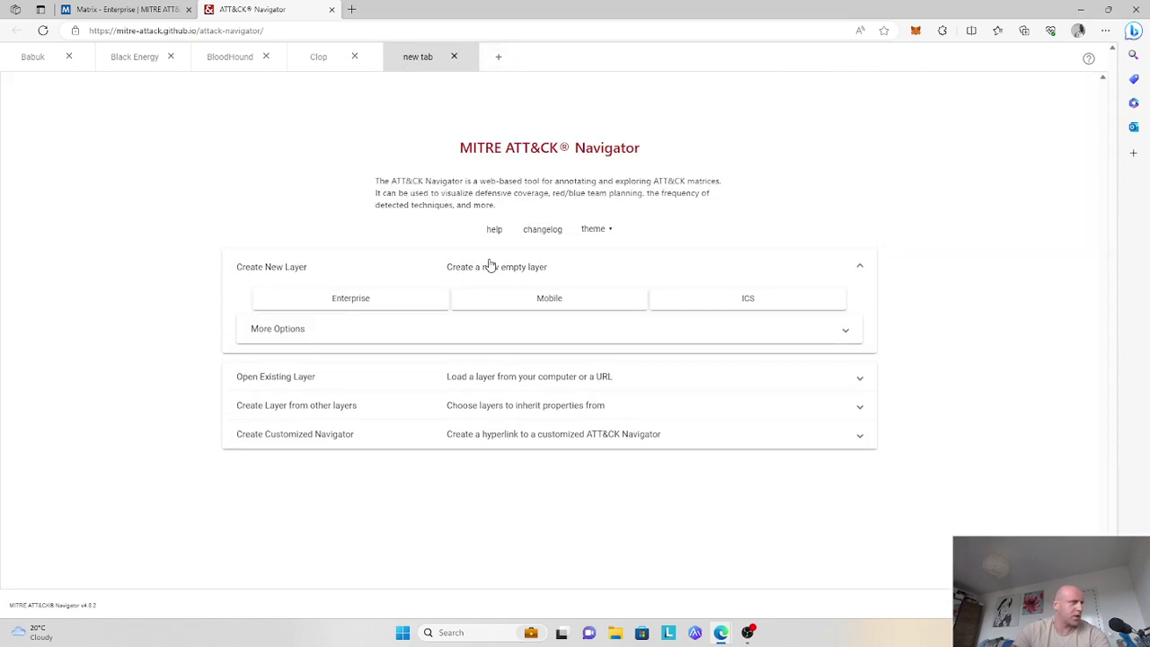
{"action": "left_click", "coordinate": [359, 300]}
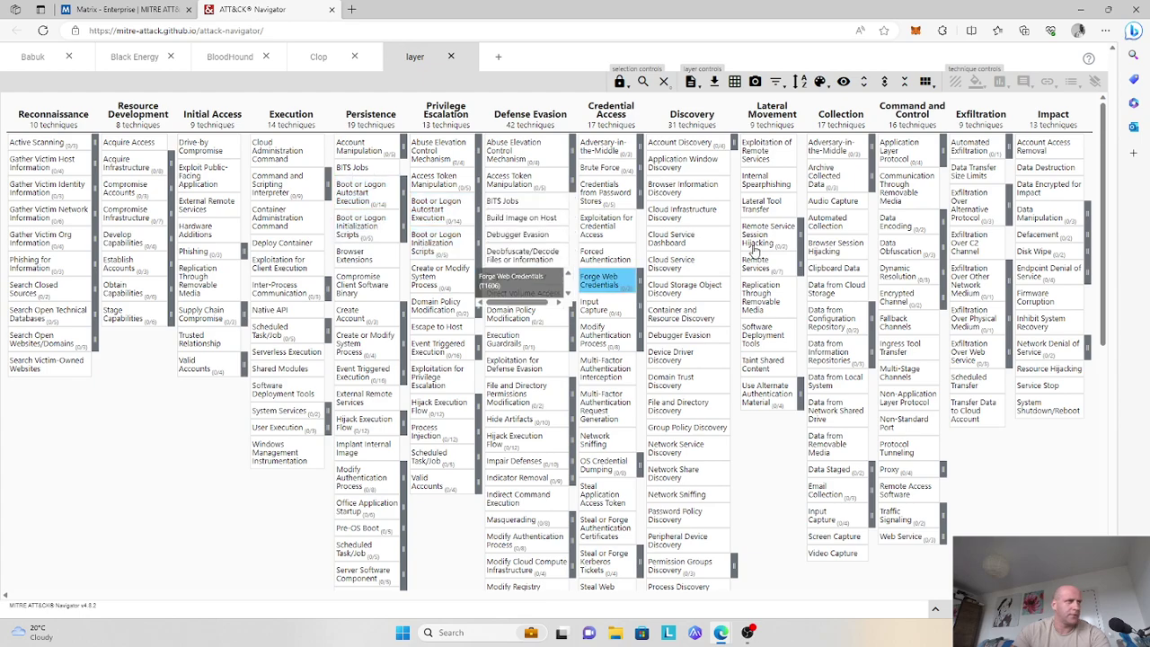
Step: Find the Cobalt Strike software in the multiselect search and select the techniques it uses
{"action": "left_click", "coordinate": [642, 82]}
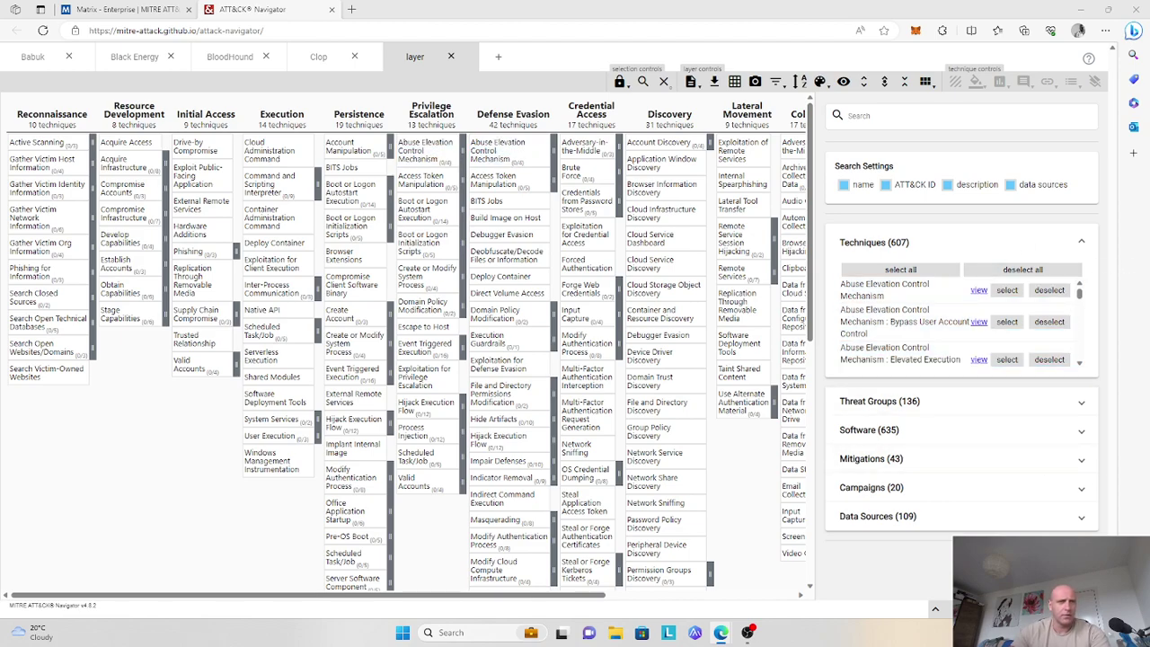
{"action": "left_click", "coordinate": [893, 439]}
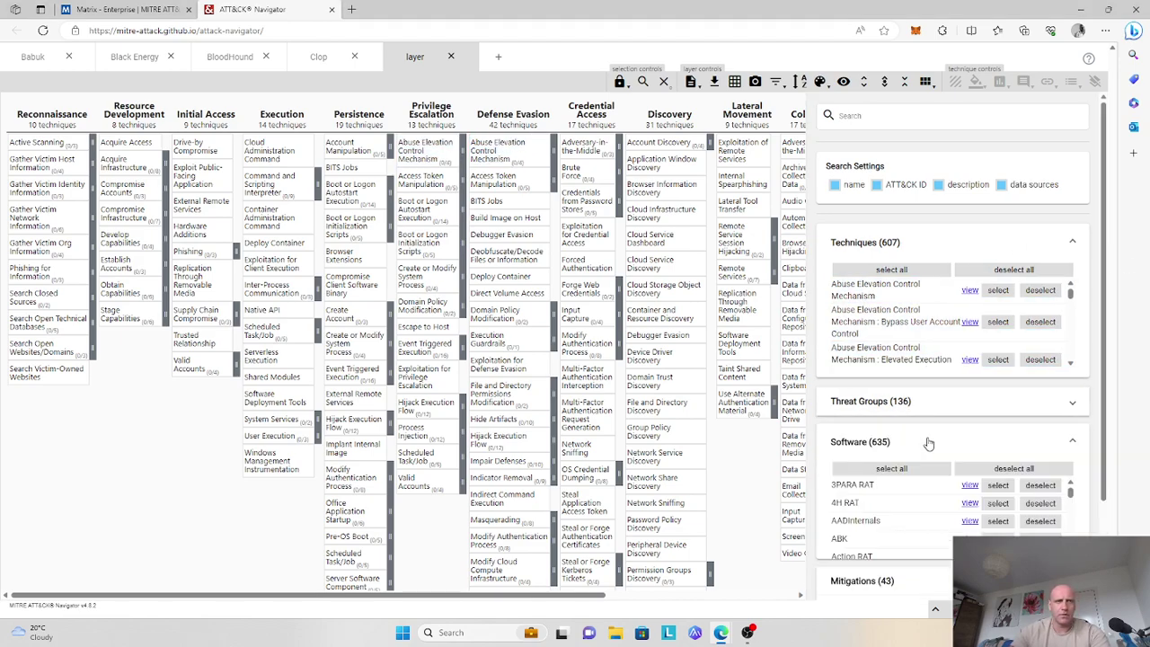
{"action": "scroll", "coordinate": [998, 414], "scroll_direction": "down", "scroll_amount": 3}
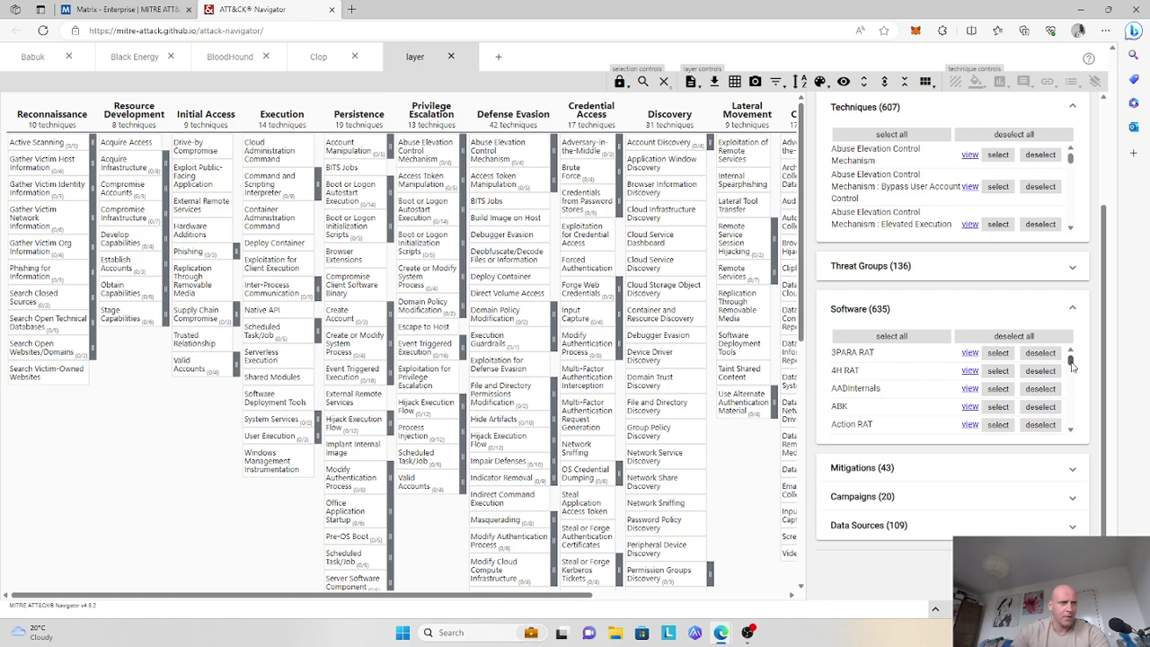
{"action": "mouse_move", "coordinate": [1071, 362]}
{"action": "left_mouse_down"}
{"action": "mouse_move", "coordinate": [1076, 388]}
{"action": "mouse_move", "coordinate": [1075, 376]}
{"action": "left_mouse_up"}
{"action": "scroll", "coordinate": [936, 377], "scroll_direction": "up", "scroll_amount": 2}
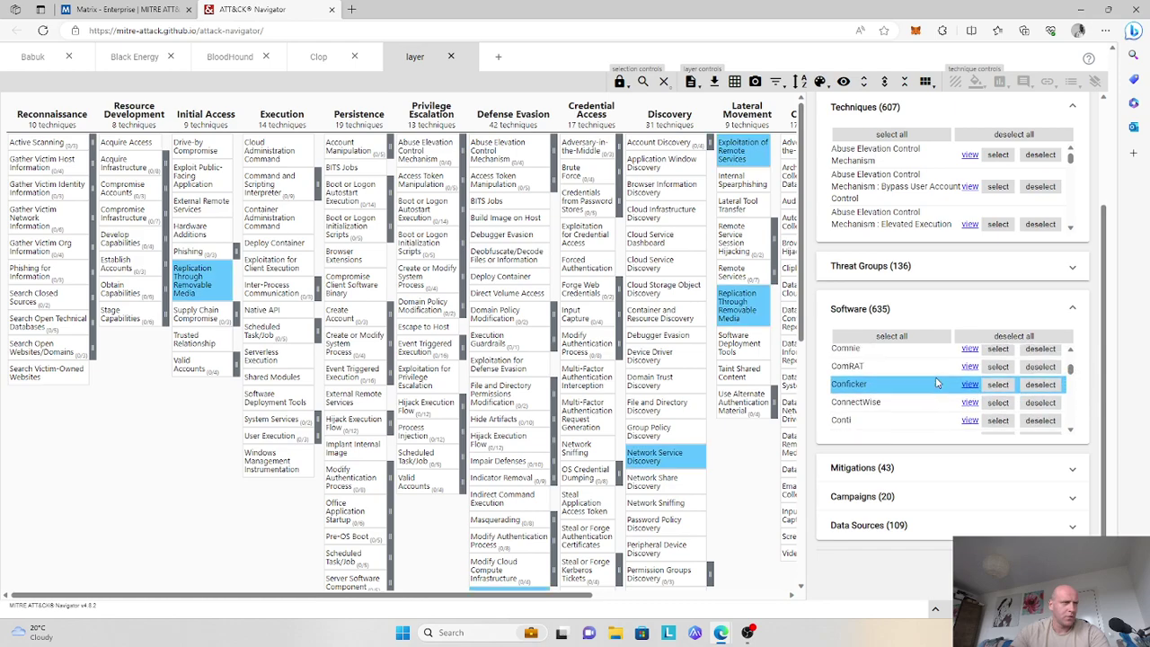
{"action": "scroll", "coordinate": [936, 383], "scroll_direction": "up", "scroll_amount": 3}
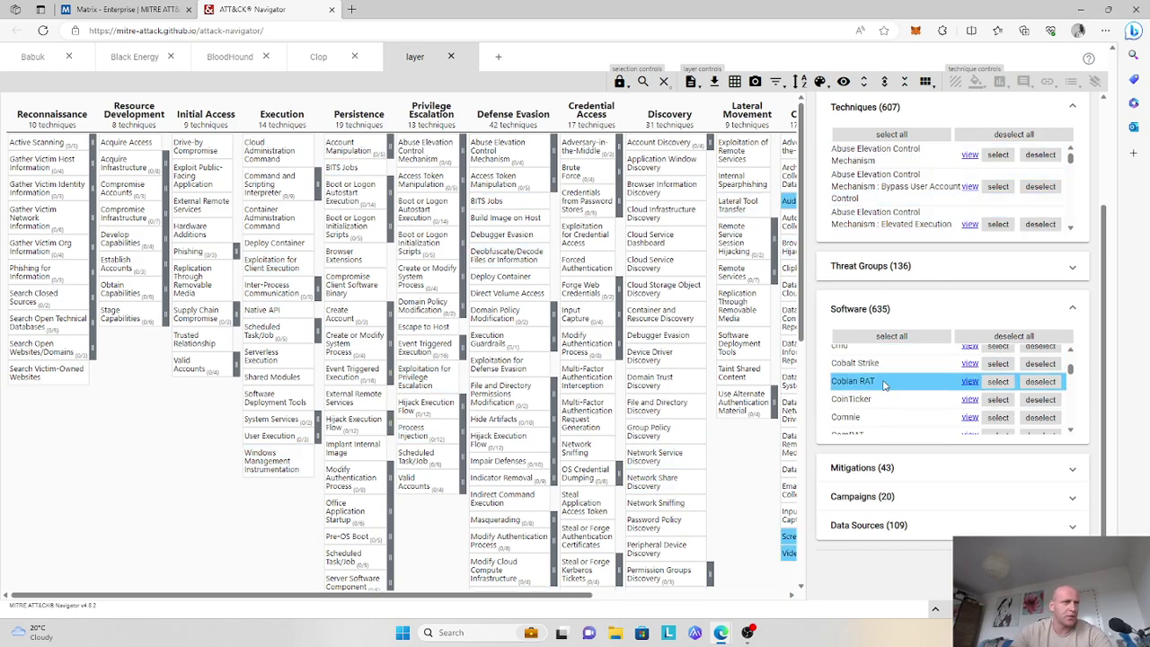
{"action": "left_click", "coordinate": [998, 363]}
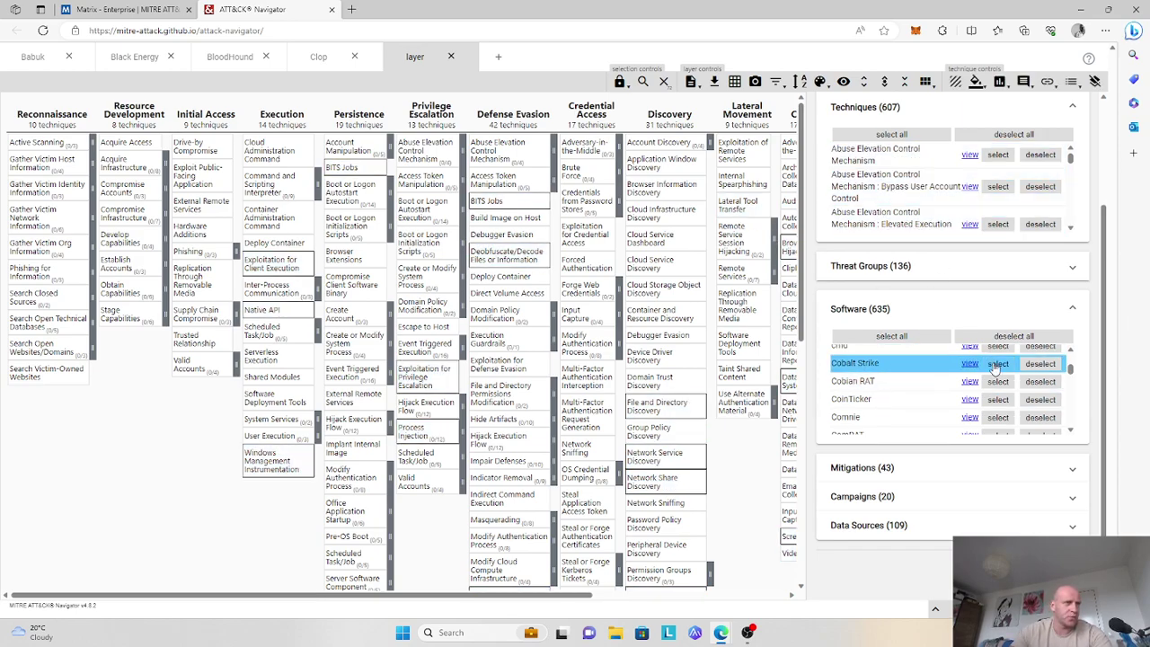
Step: Assign a score of 1 to the selected Cobalt Strike techniques and rename the layer as Cobalt Strike
{"action": "left_click", "coordinate": [999, 82]}
{"action": "type", "text": "1"}
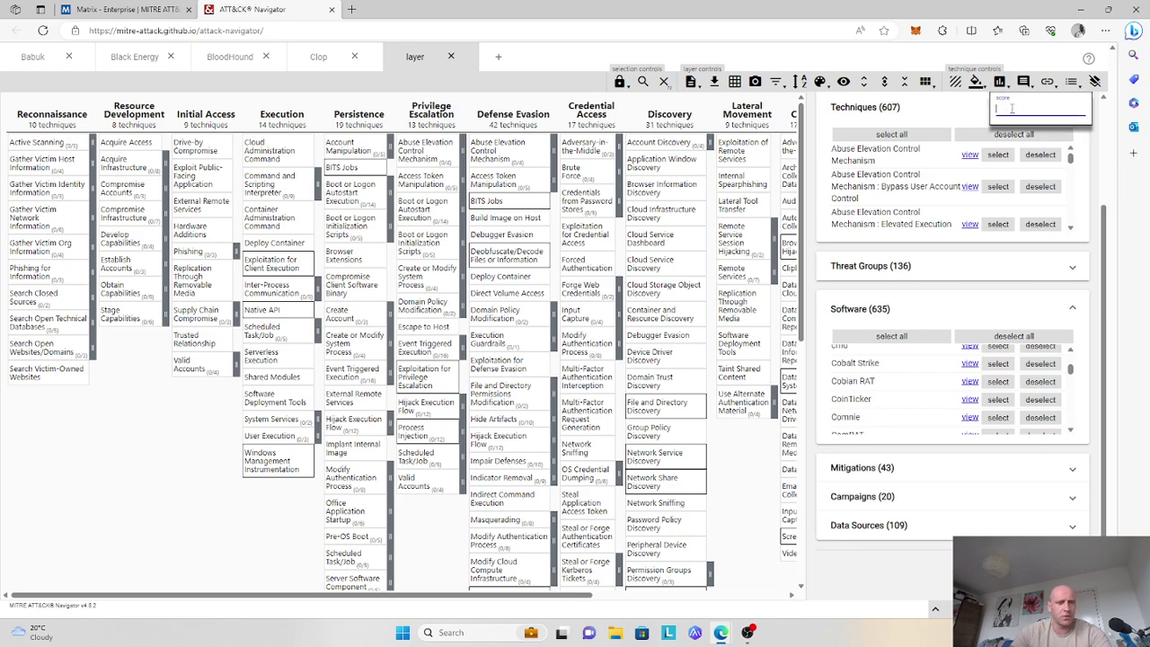
{"action": "left_click", "coordinate": [691, 83]}
{"action": "double_click", "coordinate": [726, 107]}
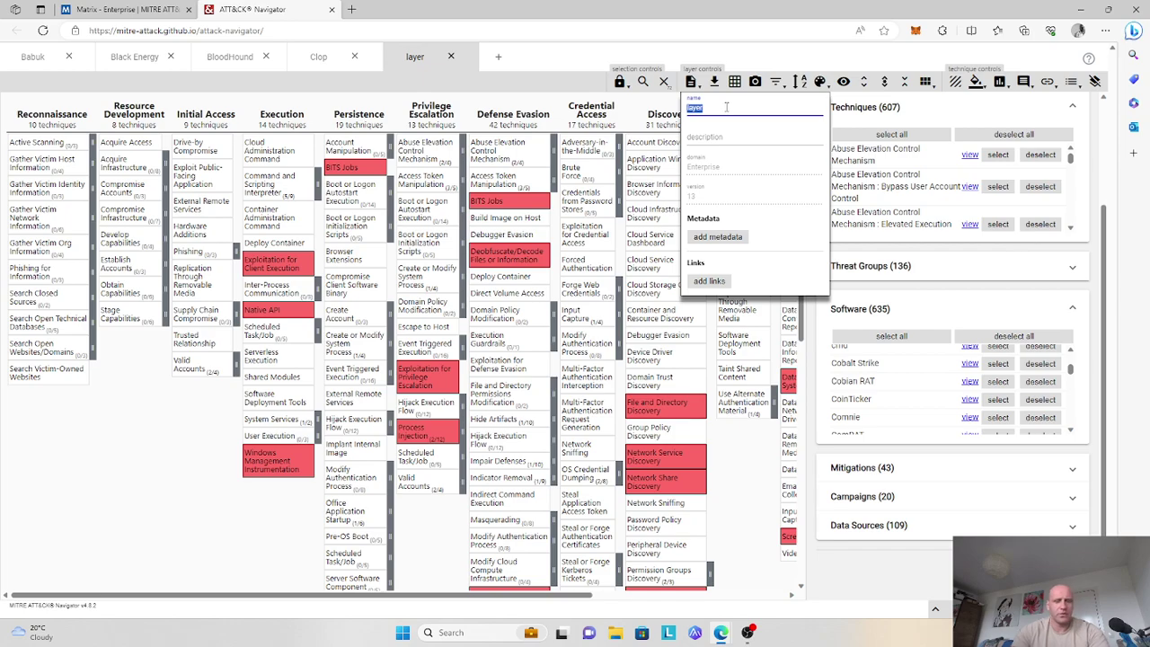
{"action": "type", "text": "Cobalt"}
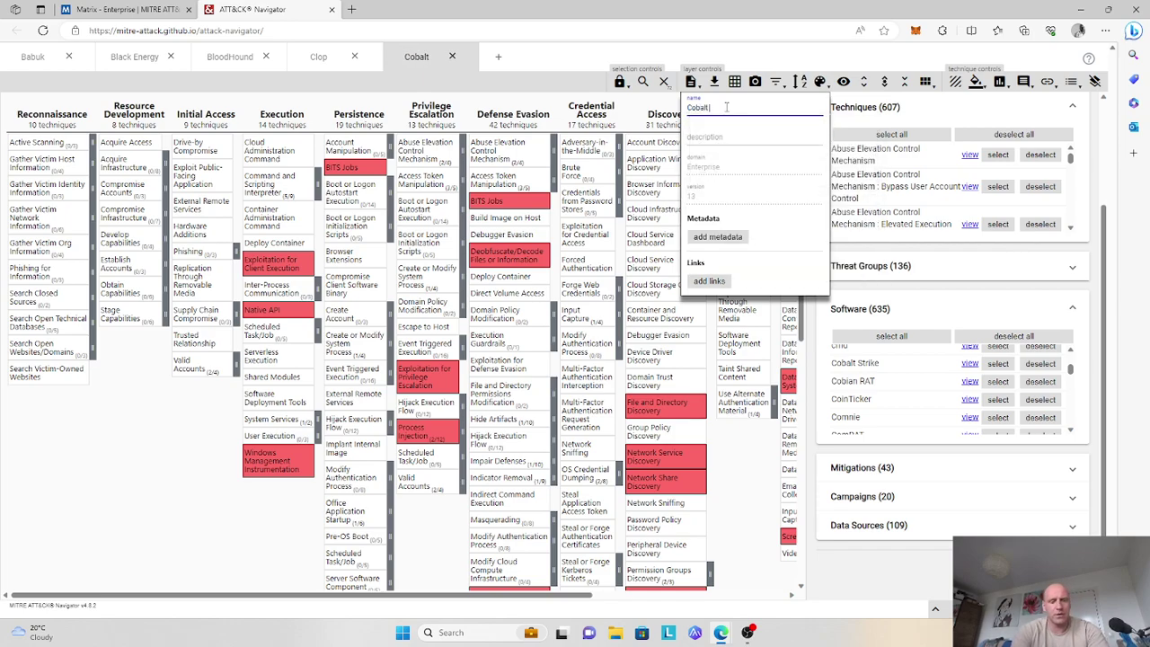
{"action": "type", "text": " Strike"}
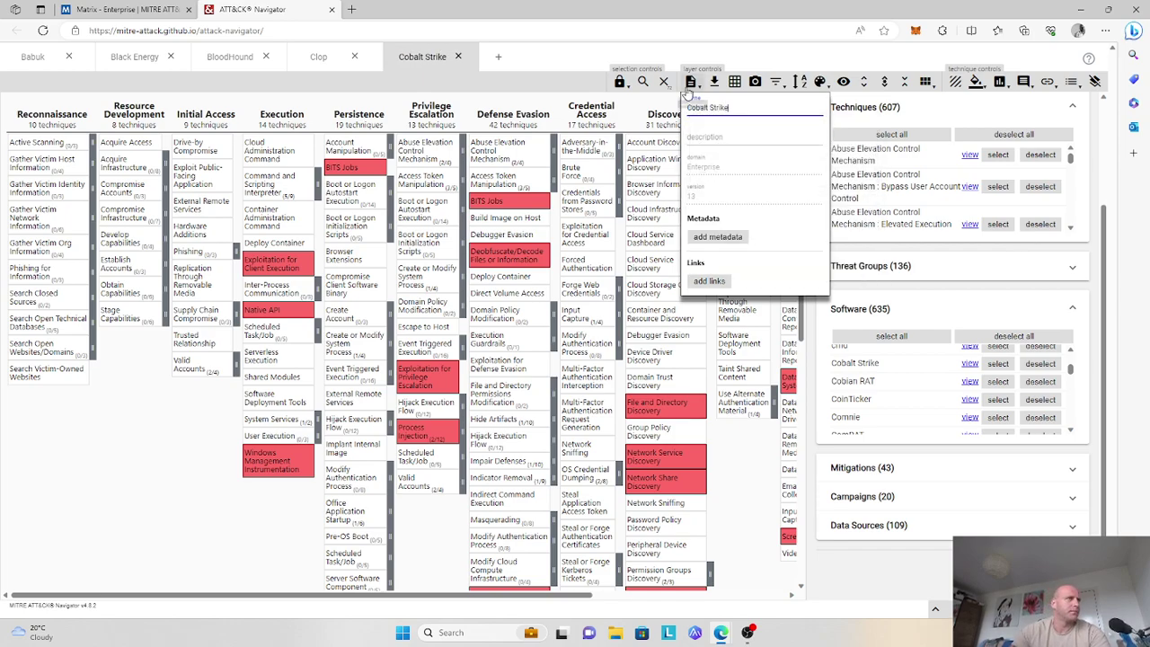
{"action": "left_click", "coordinate": [659, 105]}
Step: Add another empty Enterprise layer alongside the Cobalt Strike layer
{"action": "left_click", "coordinate": [499, 57]}
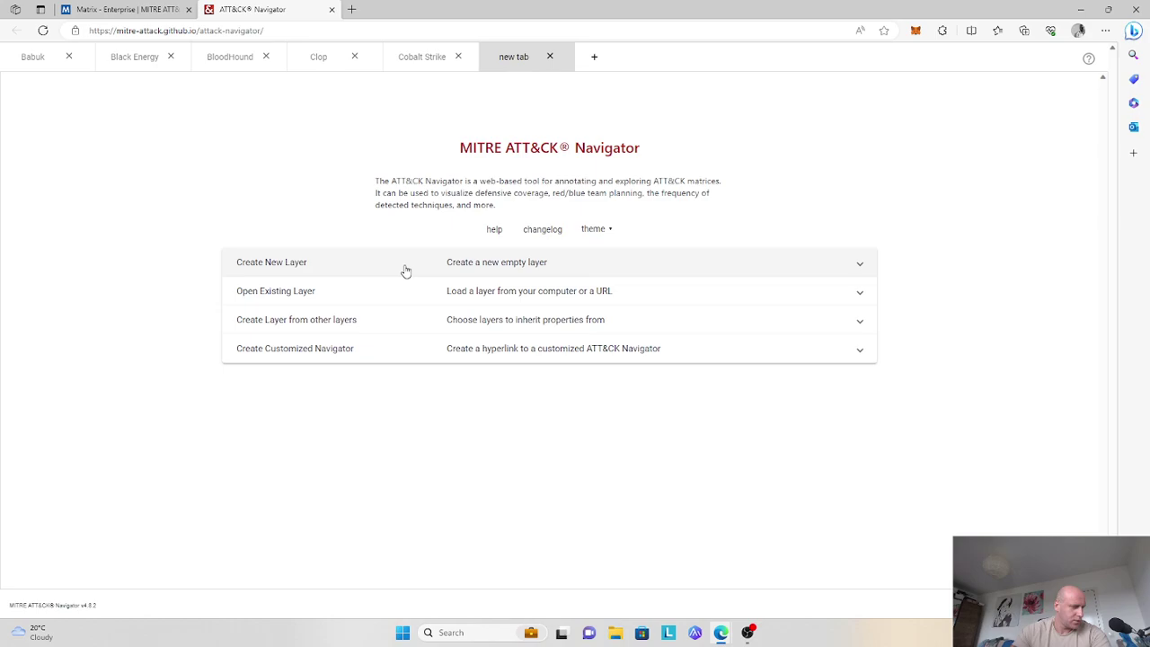
{"action": "left_click", "coordinate": [485, 267]}
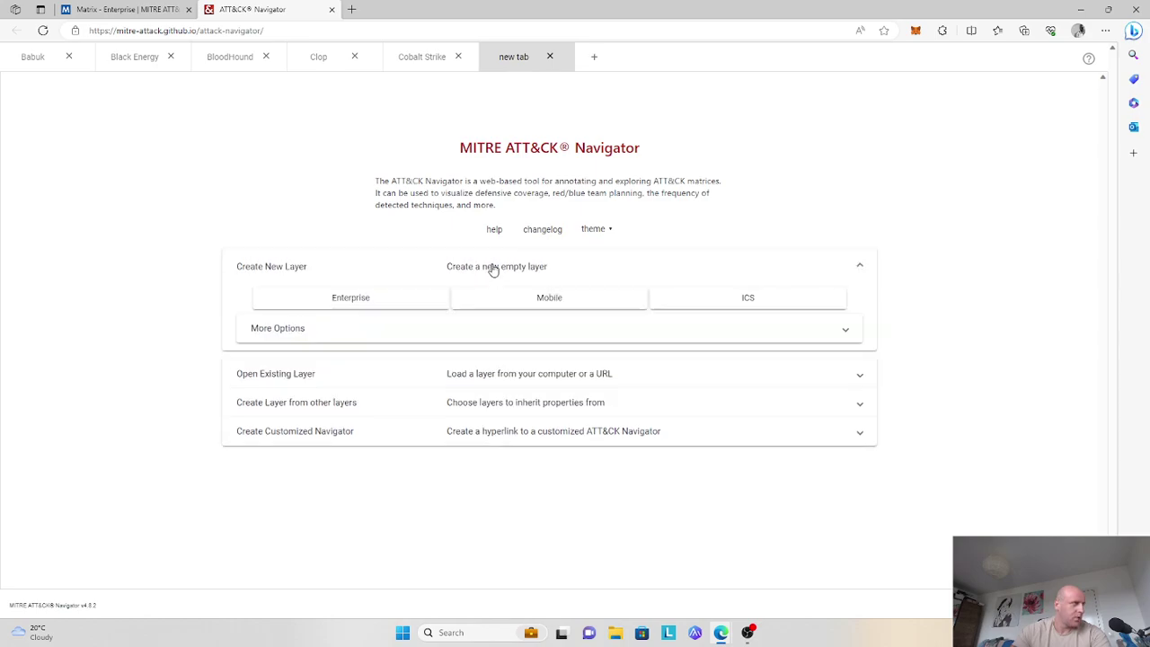
{"action": "left_click", "coordinate": [386, 301]}
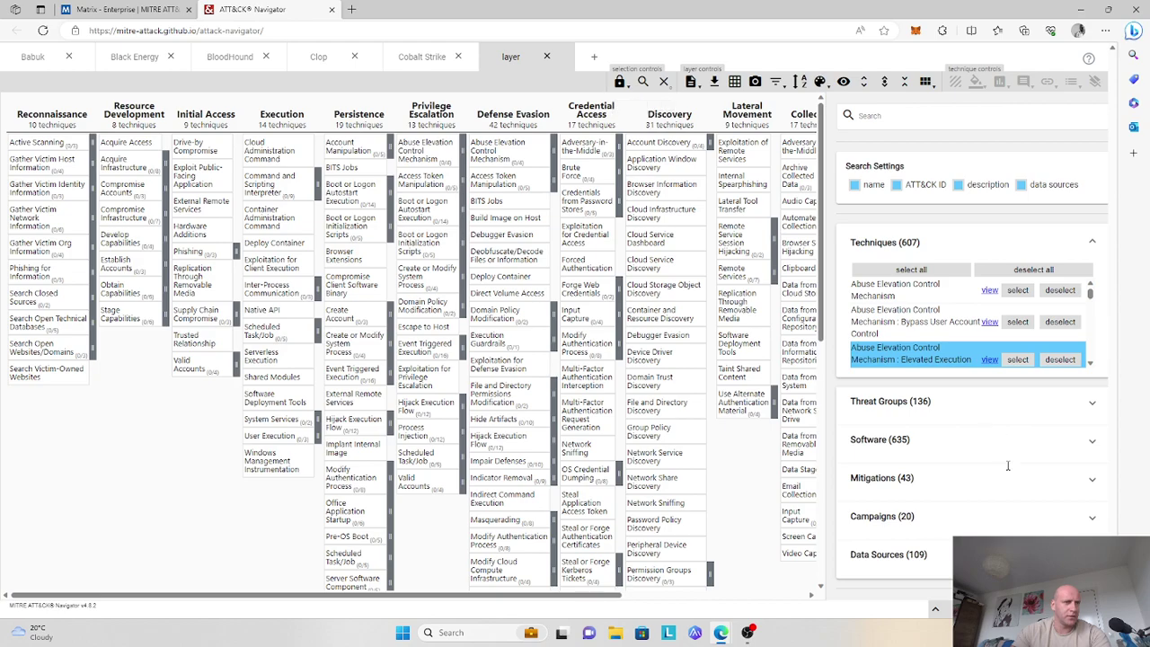
Step: Find the Conti software in the multiselect search and select the techniques it uses
{"action": "left_click", "coordinate": [642, 81]}
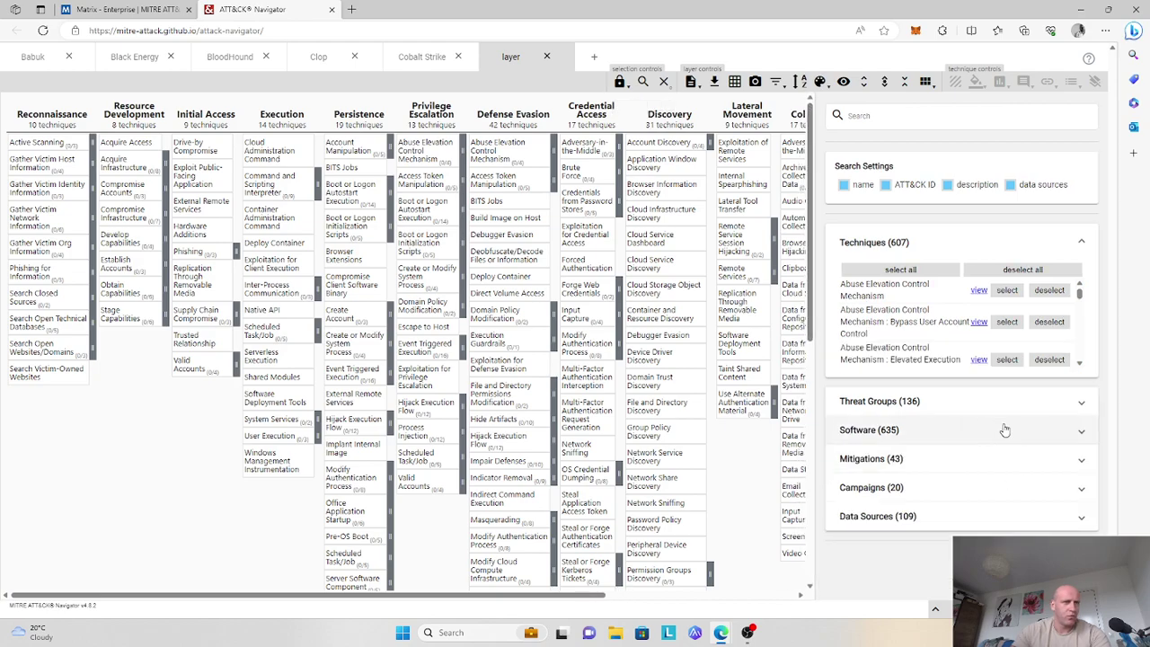
{"action": "left_click", "coordinate": [1089, 435]}
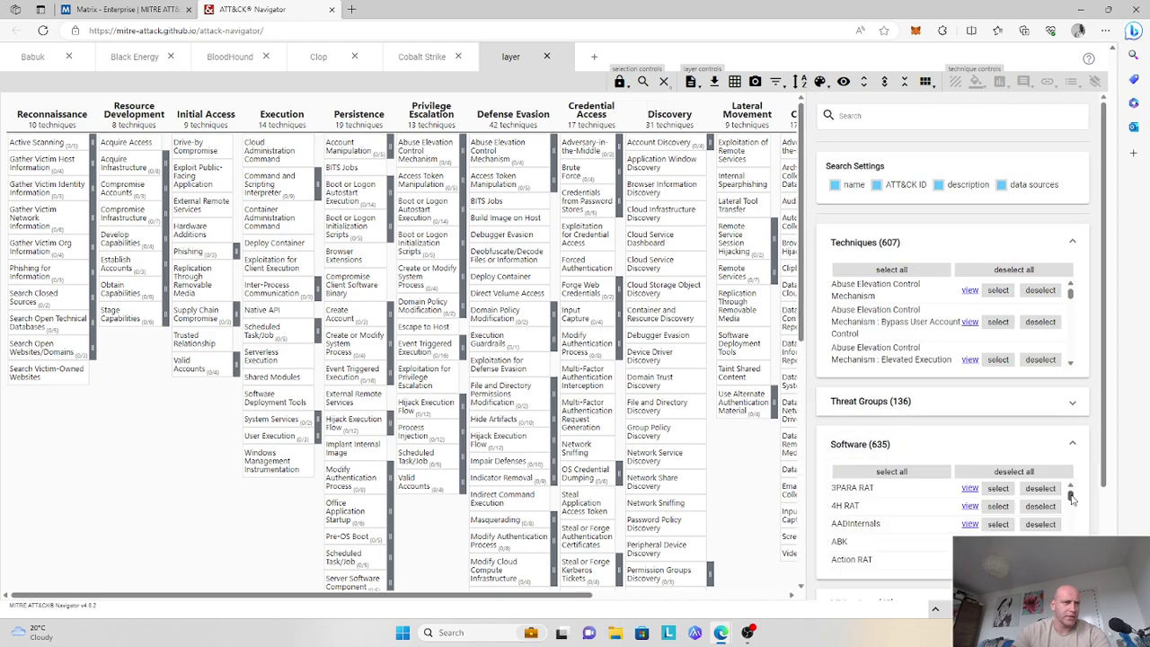
{"action": "left_click_drag", "start_coordinate": [1071, 504], "coordinate": [1072, 510]}
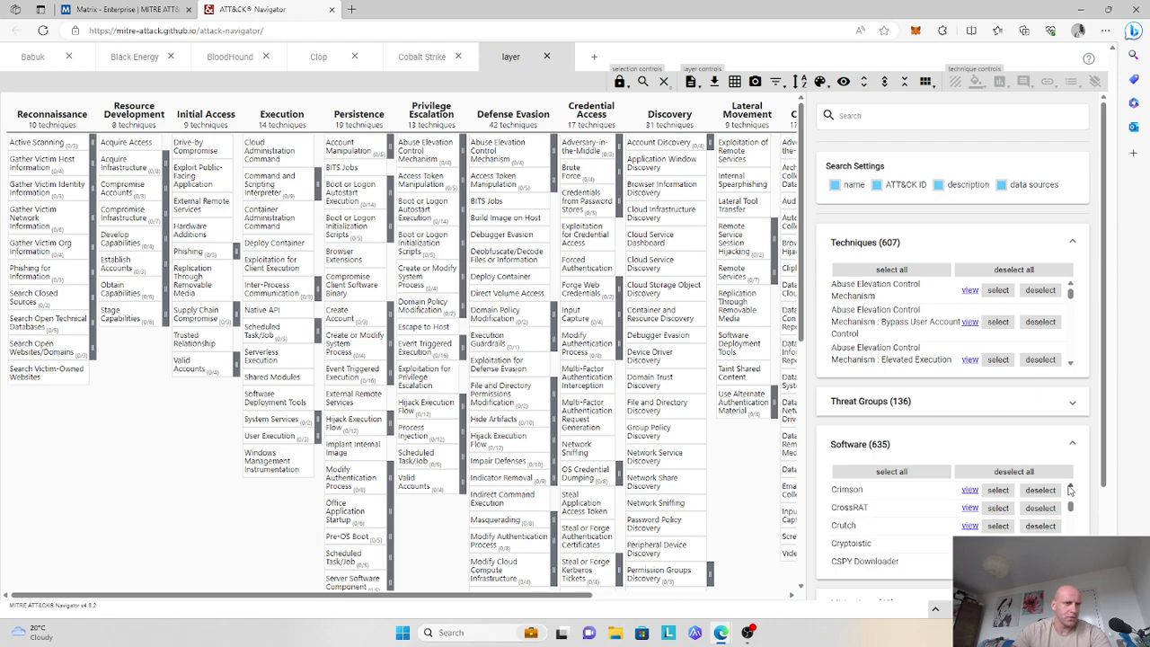
{"action": "left_click", "coordinate": [1071, 486]}
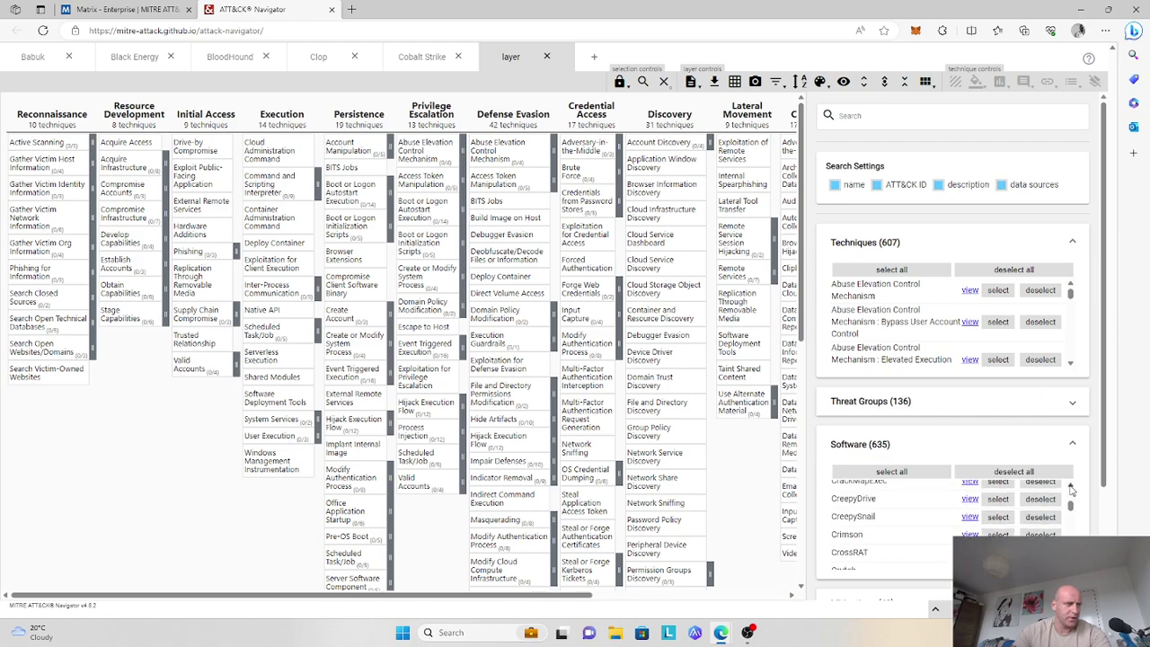
{"action": "left_click", "coordinate": [1071, 486]}
{"action": "left_click", "coordinate": [1071, 486]}
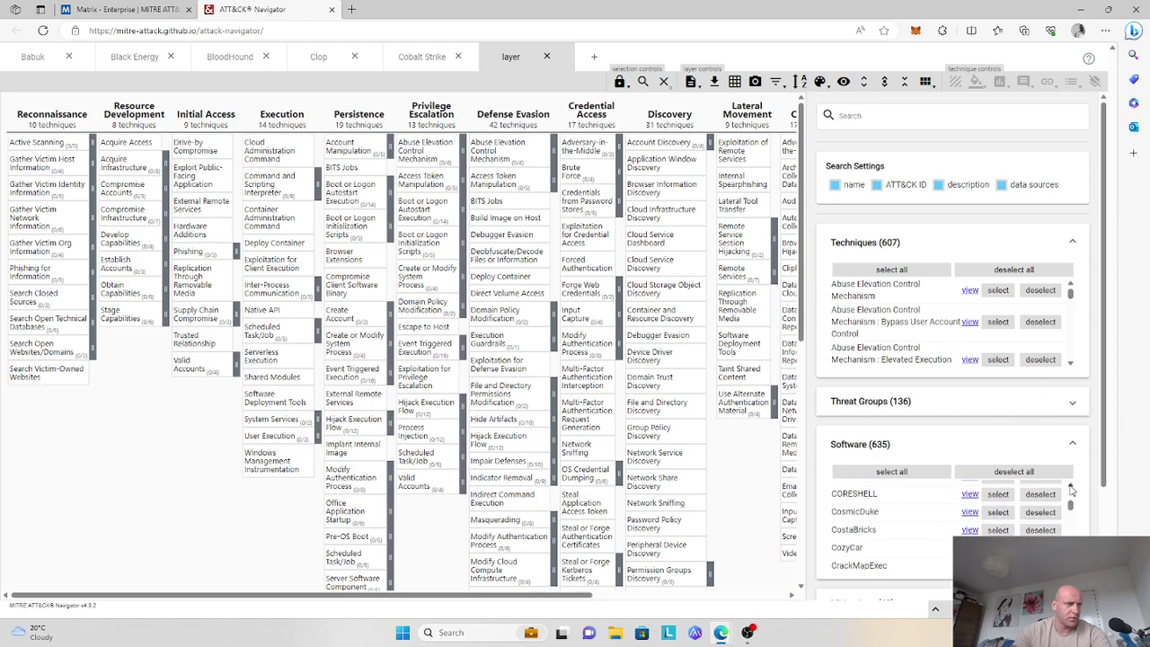
{"action": "left_click", "coordinate": [1071, 487]}
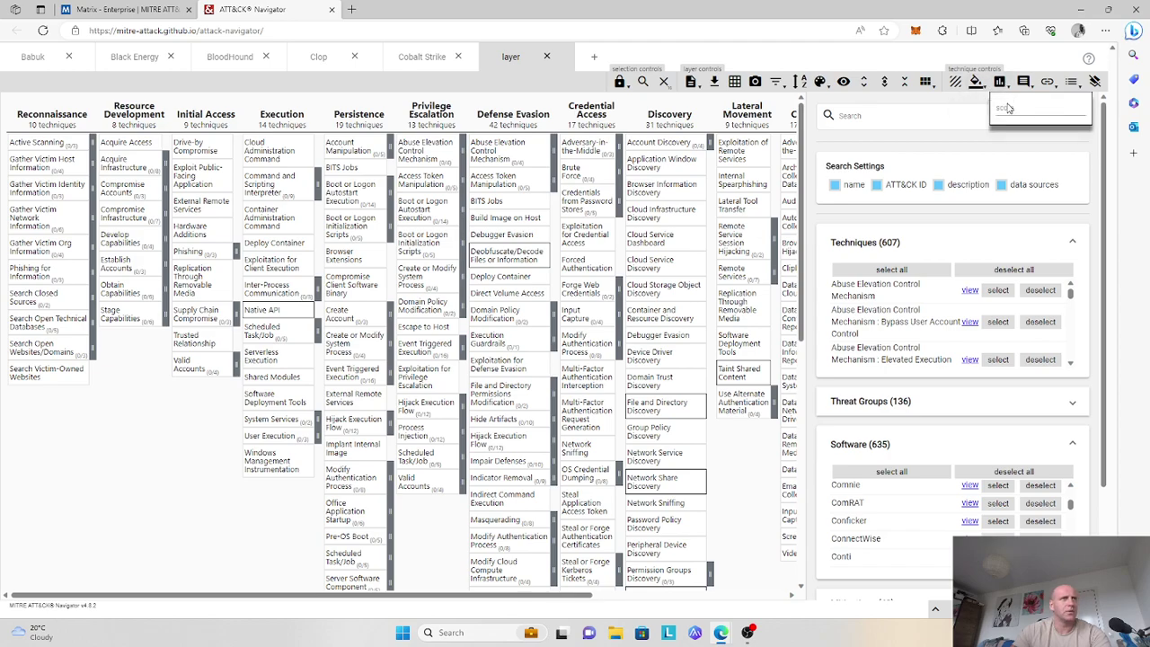
Step: Assign a score of 1 to the selected Conti techniques and rename the layer as Conti
{"action": "left_click", "coordinate": [1011, 99]}
{"action": "type", "text": "1"}
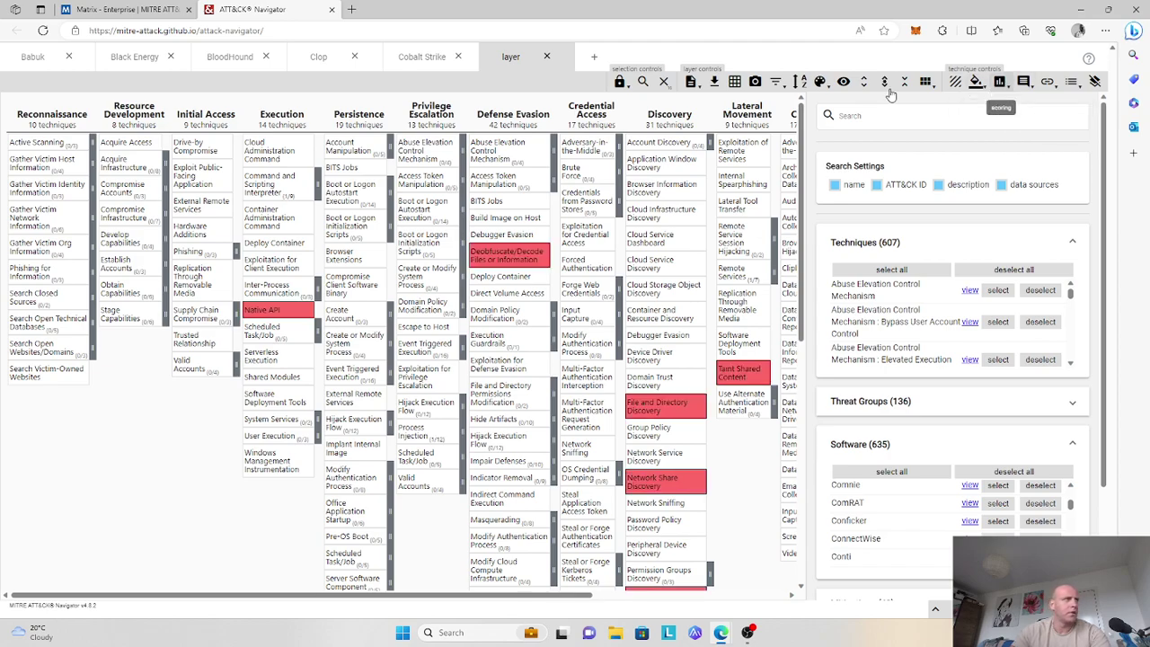
{"action": "left_click", "coordinate": [690, 81]}
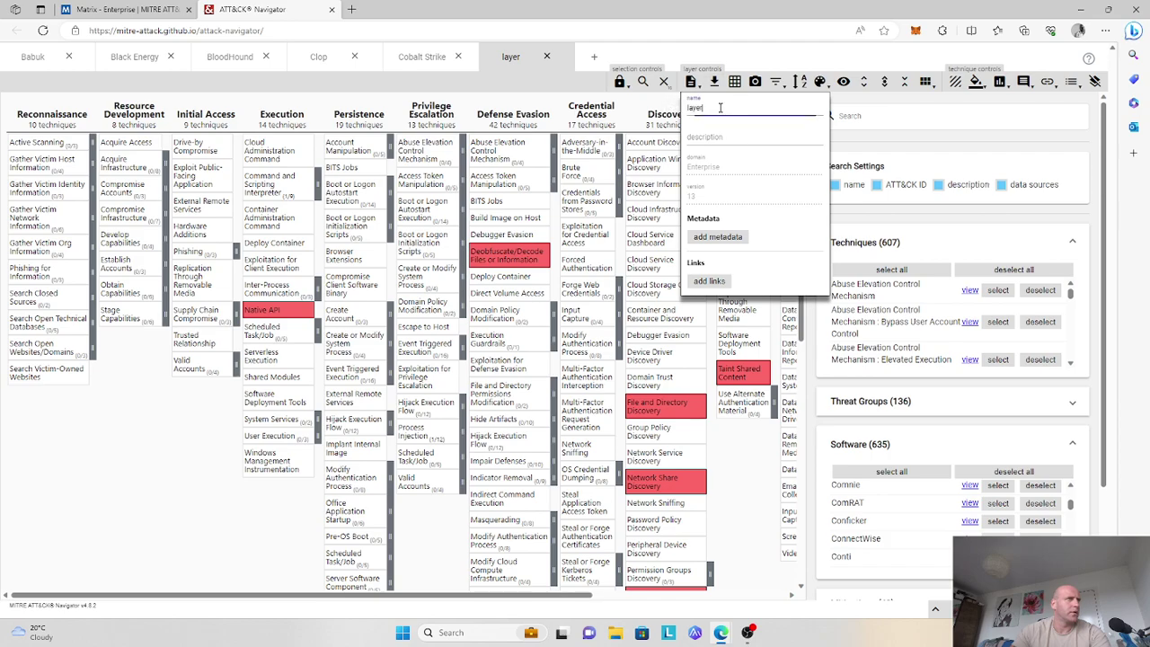
{"action": "double_click", "coordinate": [719, 107]}
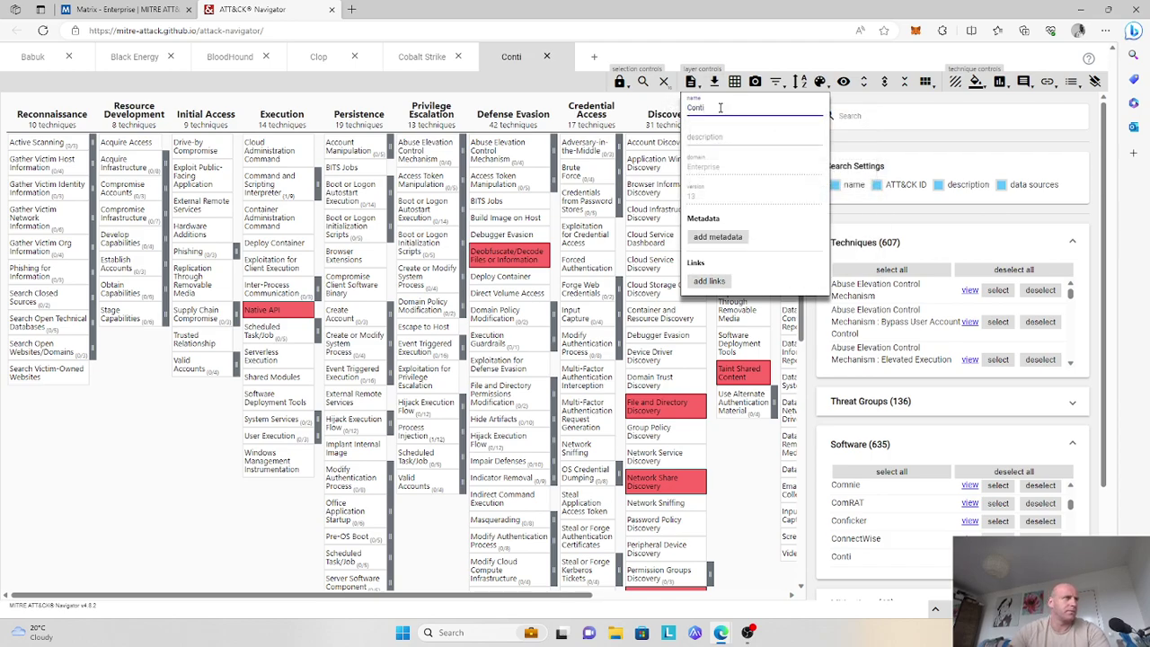
{"action": "left_click", "coordinate": [691, 82]}
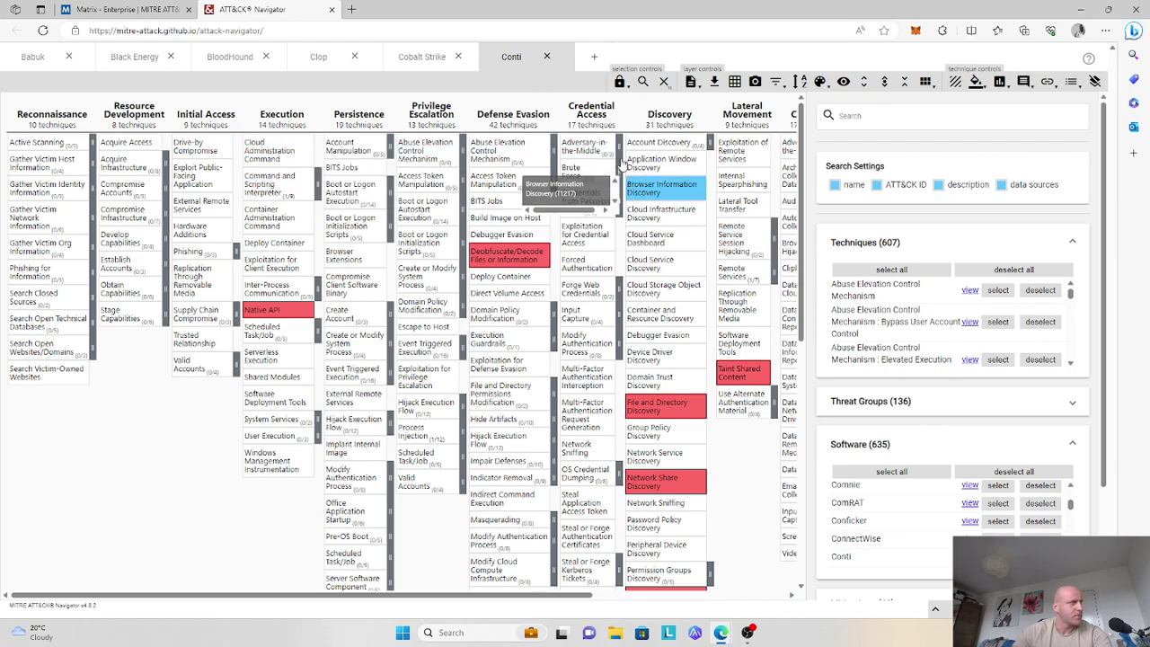
Step: Create a combined Enterprise ATT&CK v13 layer from the six software layers with the score expression a+b+c+d+e+f
{"action": "left_click", "coordinate": [594, 57]}
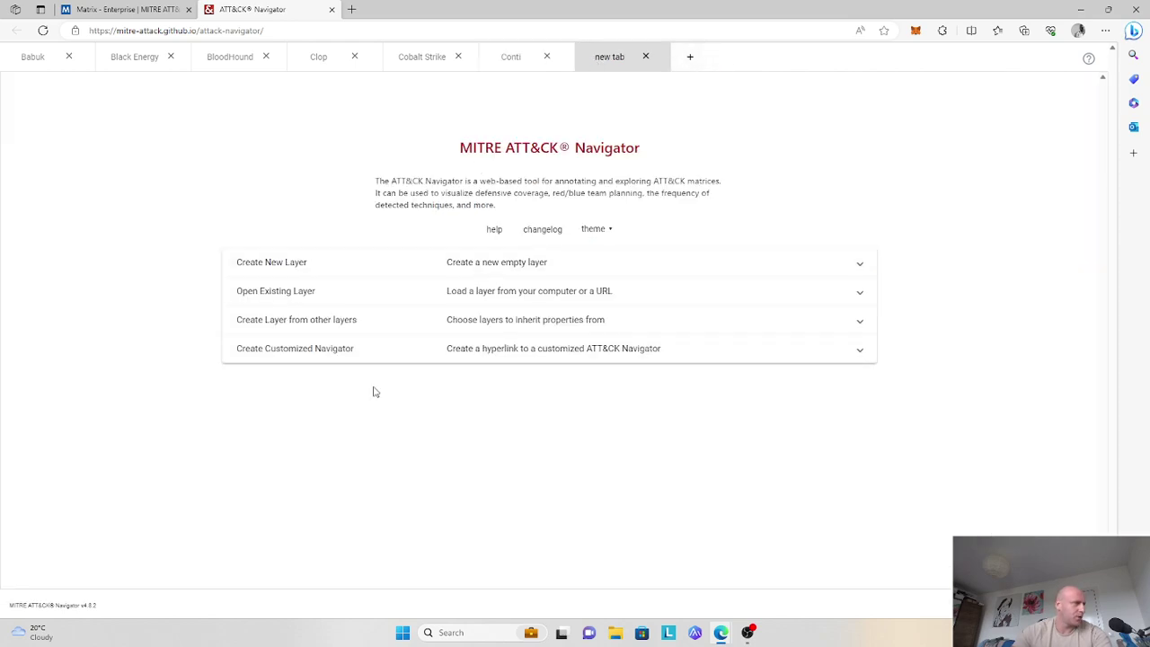
{"action": "left_click", "coordinate": [525, 319]}
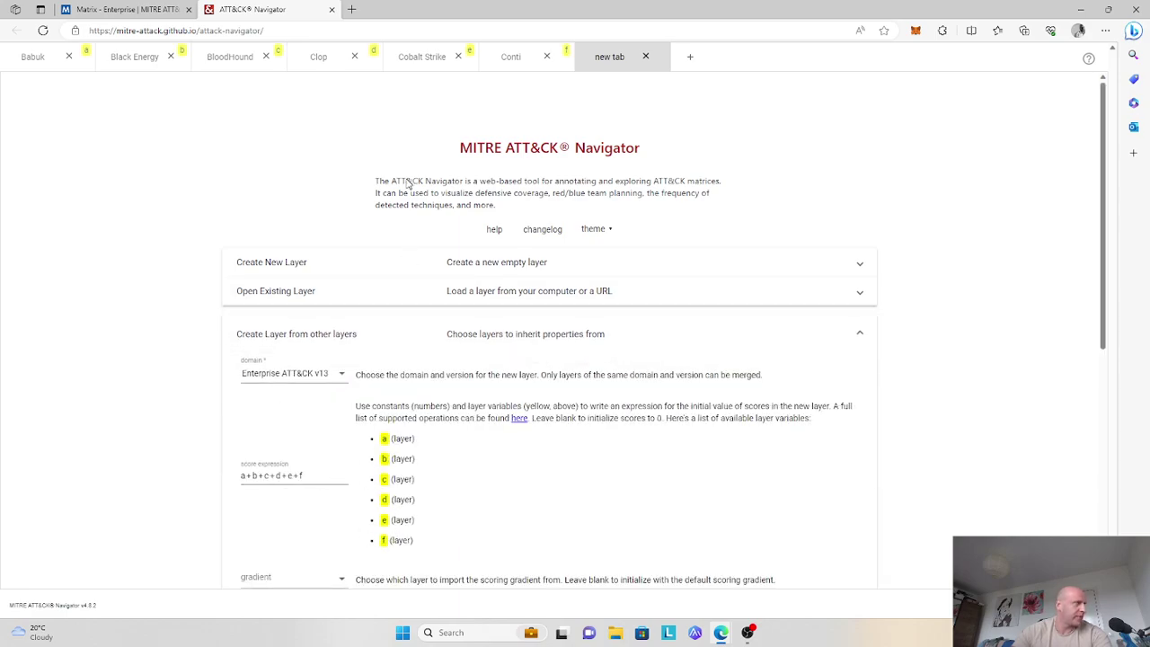
{"action": "scroll", "coordinate": [377, 331], "scroll_direction": "down", "scroll_amount": 5}
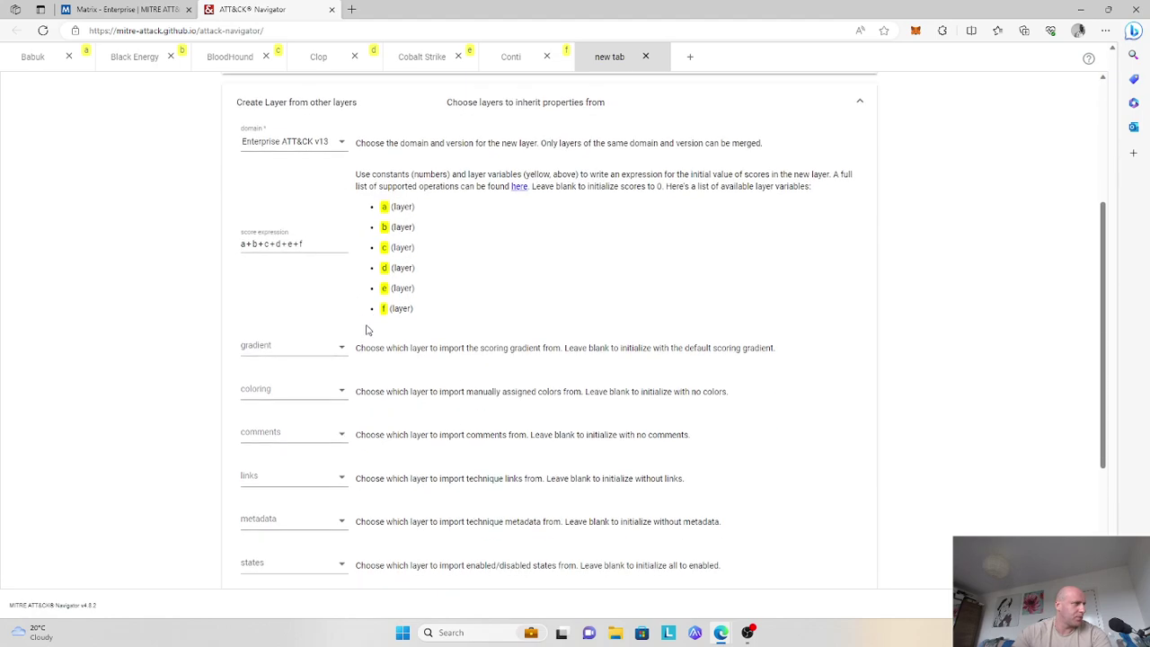
{"action": "left_click", "coordinate": [260, 474]}
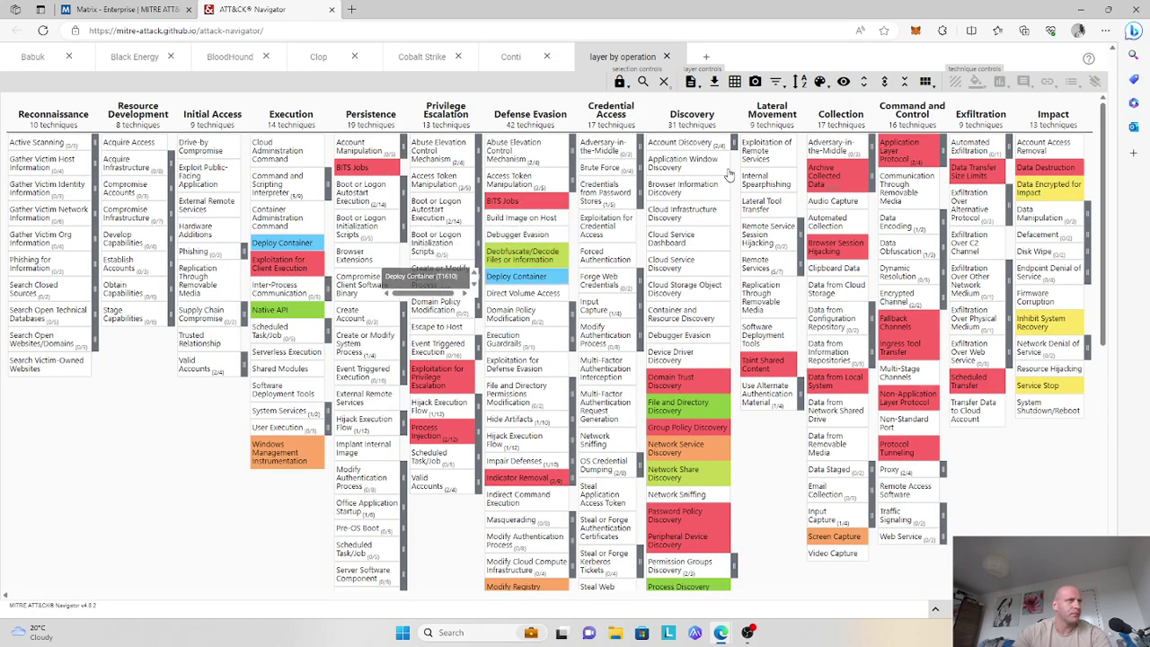
Step: Set the low-value colour of the combined layer's scoring gradient to bright green (#1ef119)
{"action": "left_click", "coordinate": [820, 82]}
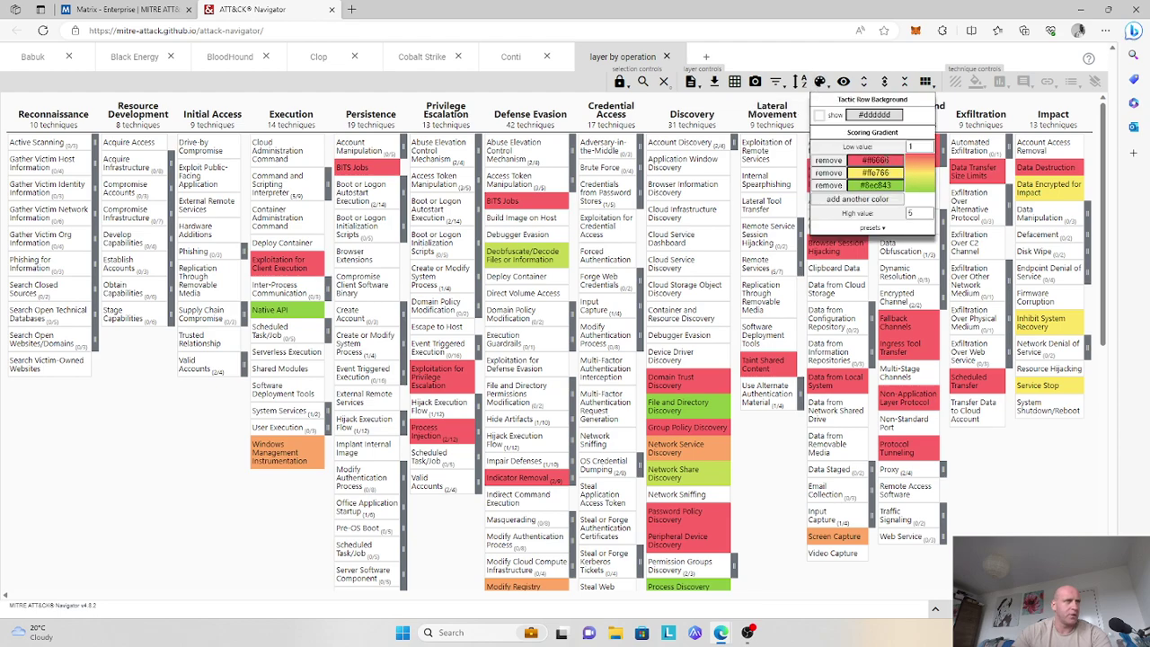
{"action": "left_click", "coordinate": [877, 160]}
{"action": "left_click_drag", "start_coordinate": [892, 272], "coordinate": [922, 274]}
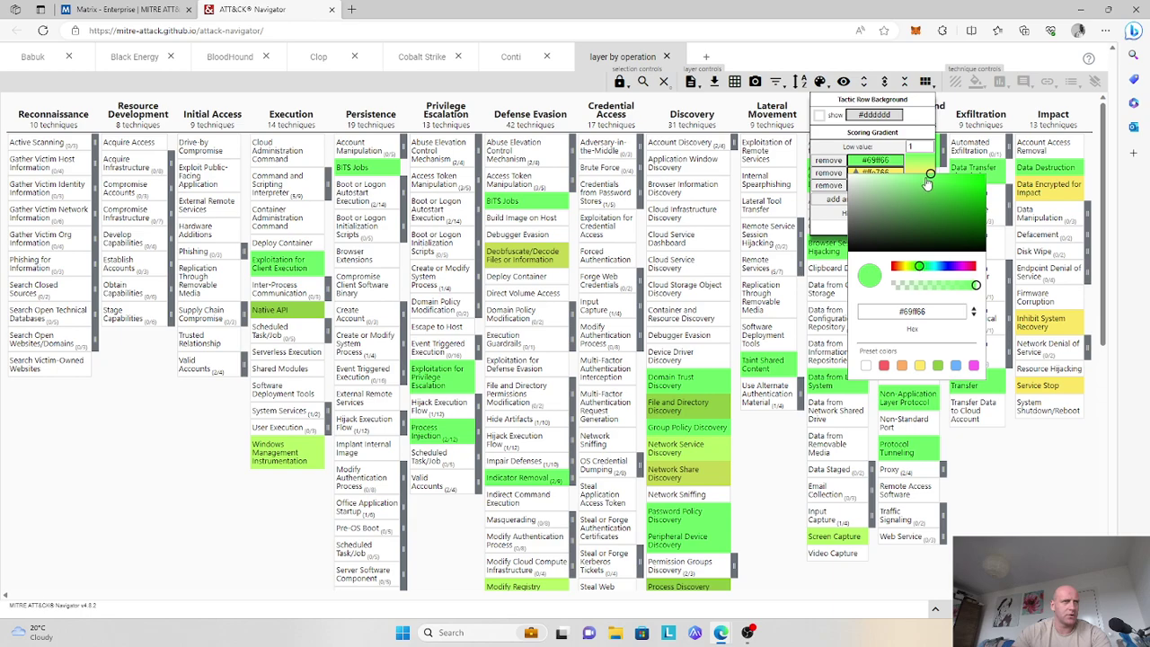
{"action": "left_click_drag", "start_coordinate": [954, 182], "coordinate": [972, 182]}
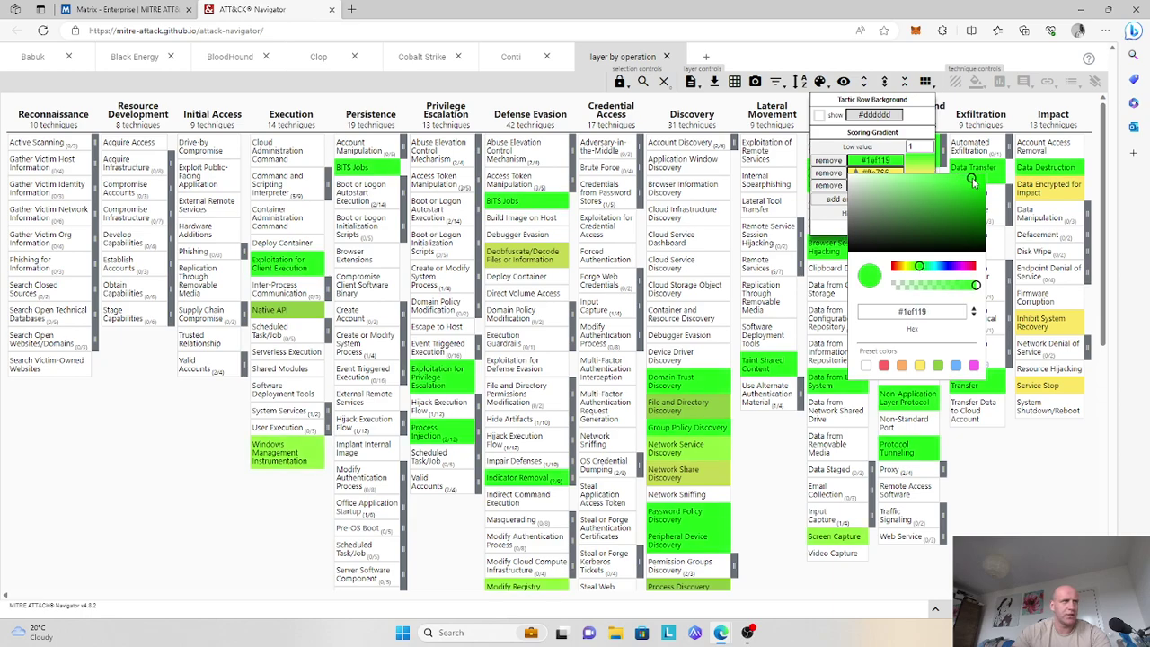
{"action": "left_click", "coordinate": [825, 221]}
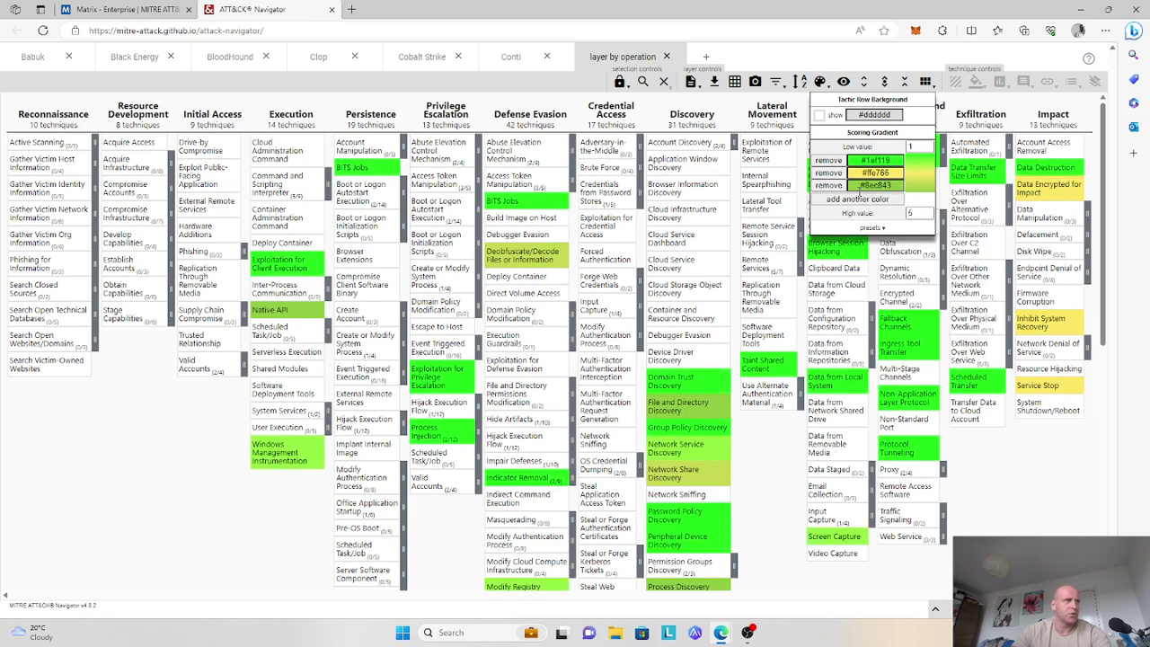
Step: Set the high-value colour of the combined layer's scoring gradient to strong red (#f10404)
{"action": "left_click", "coordinate": [868, 186]}
{"action": "left_click_drag", "start_coordinate": [913, 299], "coordinate": [890, 298]}
{"action": "left_click_drag", "start_coordinate": [938, 218], "coordinate": [986, 207]}
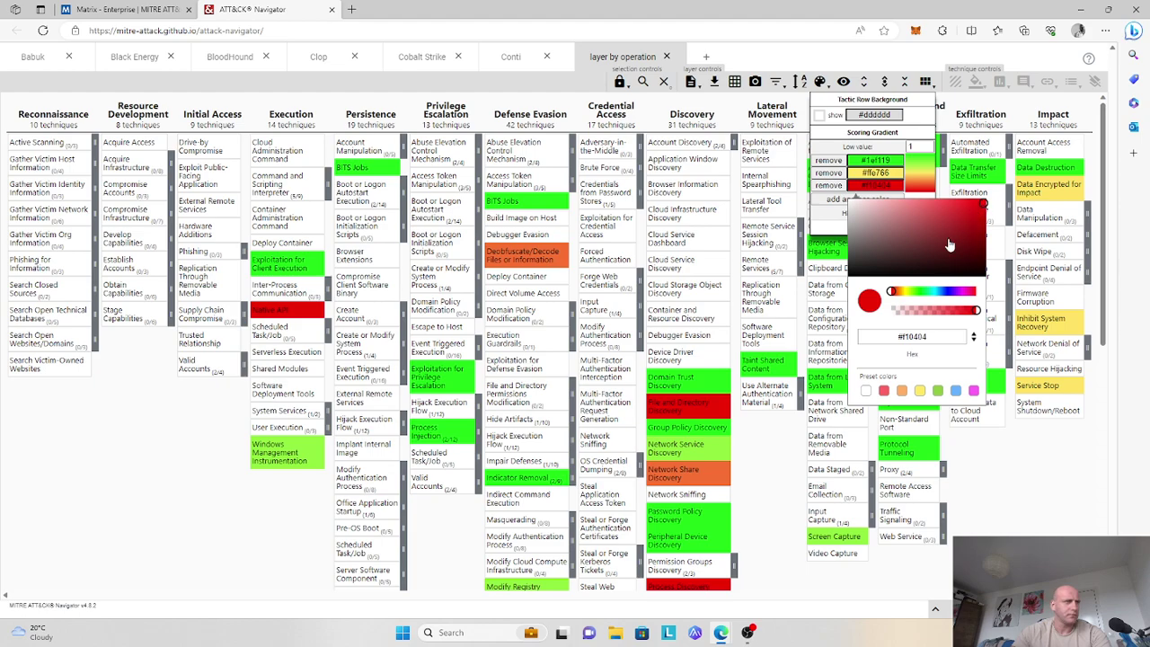
Step: Close the colour setup and examine the technique scores across the combined heat map
{"action": "left_click", "coordinate": [732, 102]}
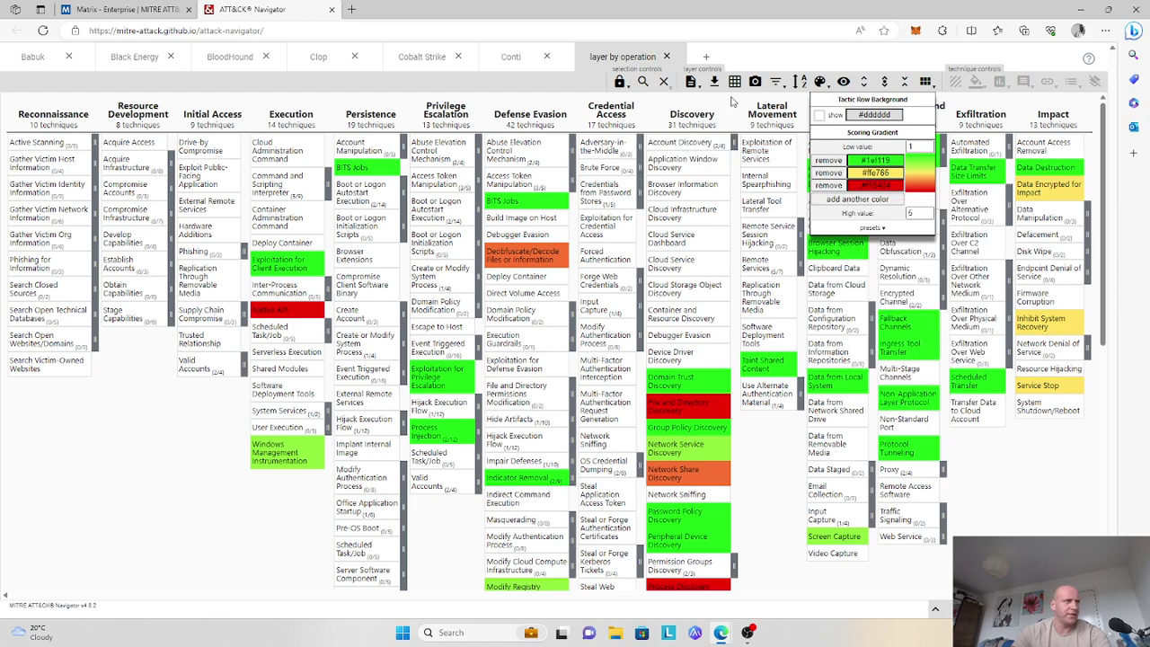
{"action": "left_click", "coordinate": [820, 82]}
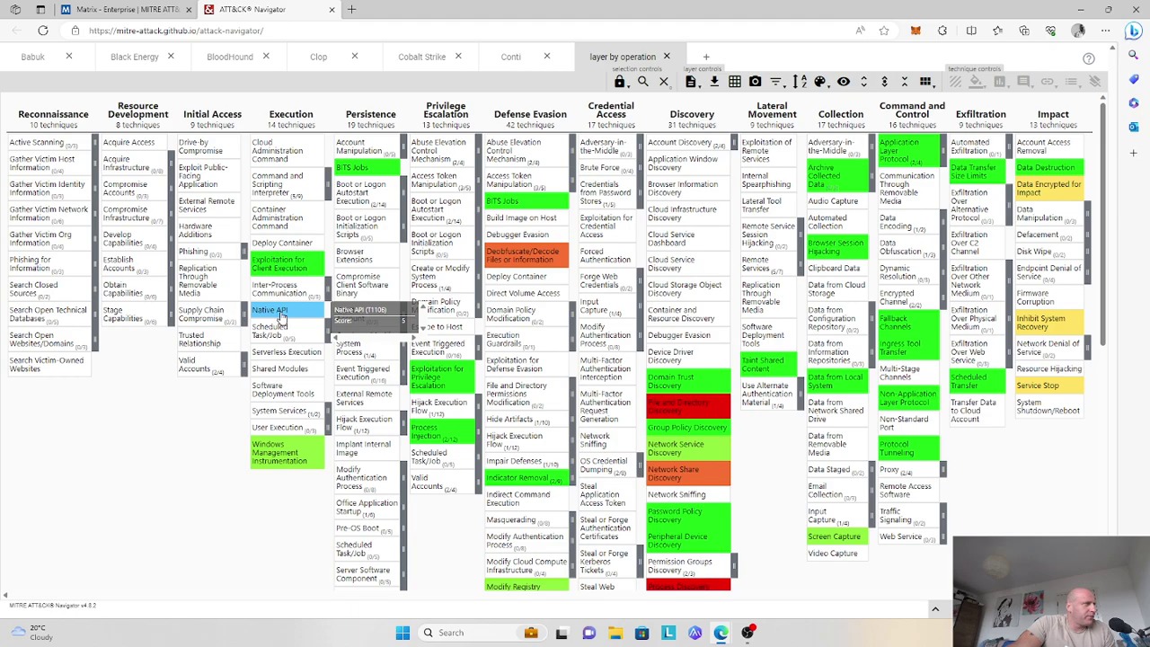
{"action": "scroll", "coordinate": [683, 391], "scroll_direction": "down", "scroll_amount": 2}
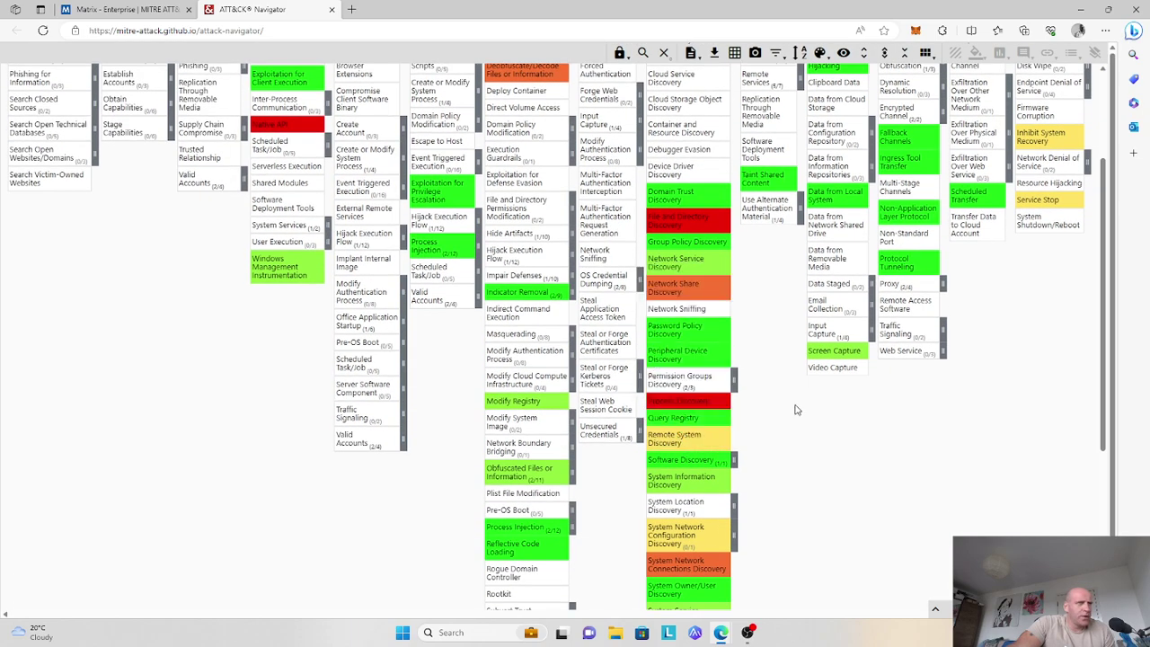
{"action": "scroll", "coordinate": [692, 405], "scroll_direction": "up", "scroll_amount": 2}
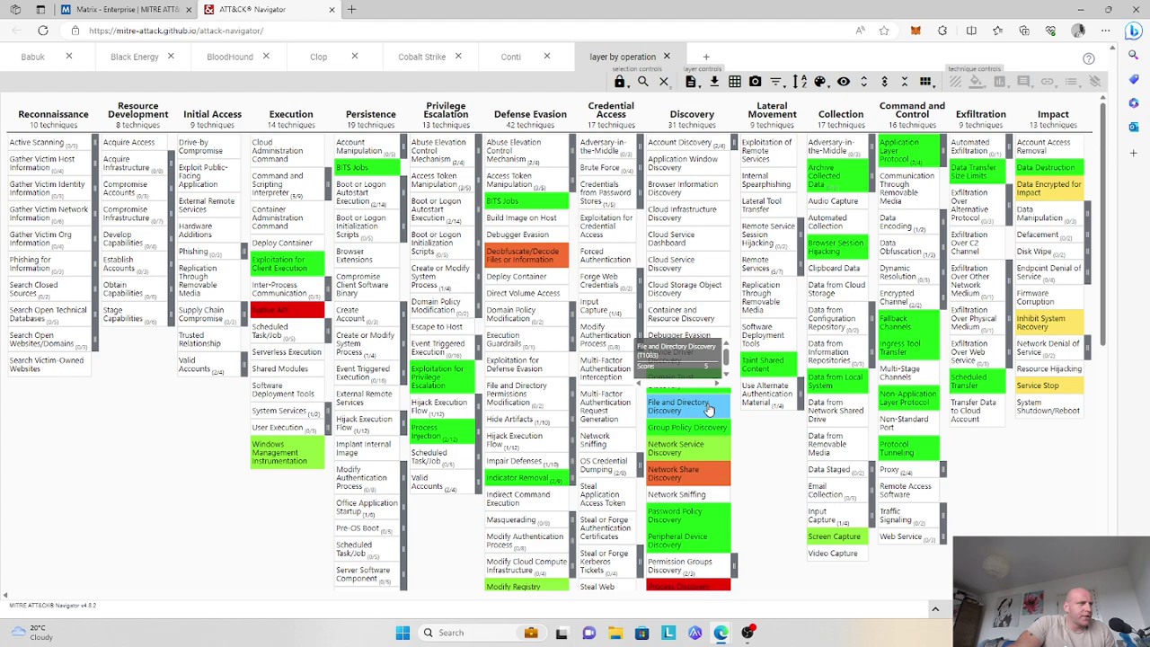
{"action": "scroll", "coordinate": [708, 408], "scroll_direction": "down", "scroll_amount": 1}
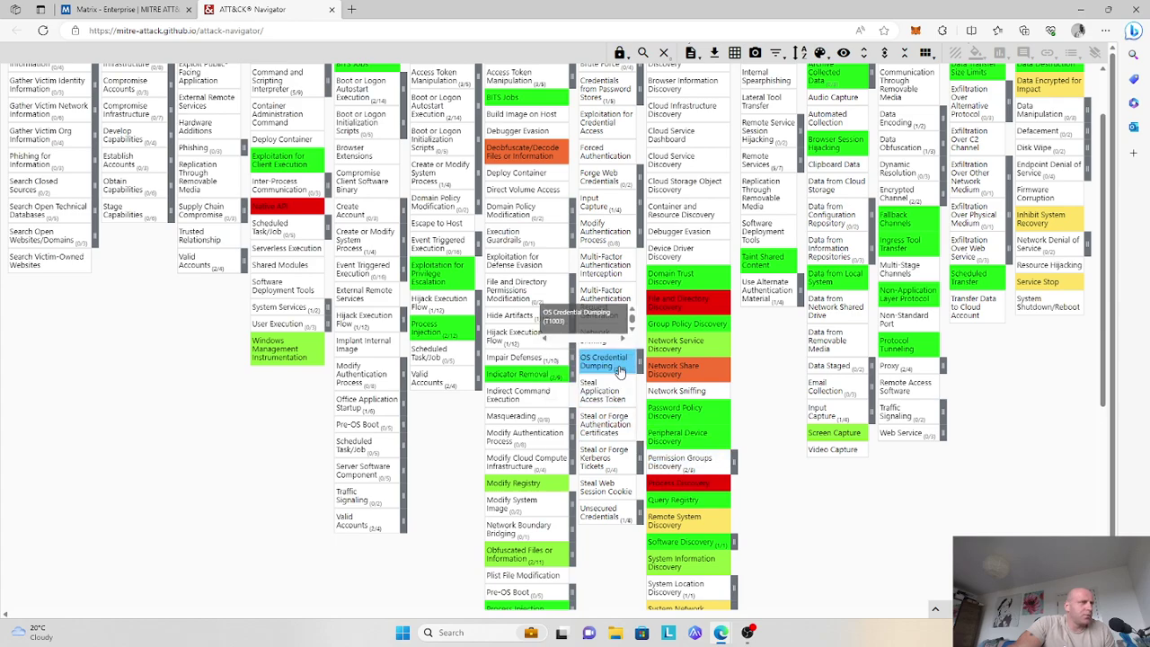
{"action": "scroll", "coordinate": [593, 360], "scroll_direction": "up", "scroll_amount": 1}
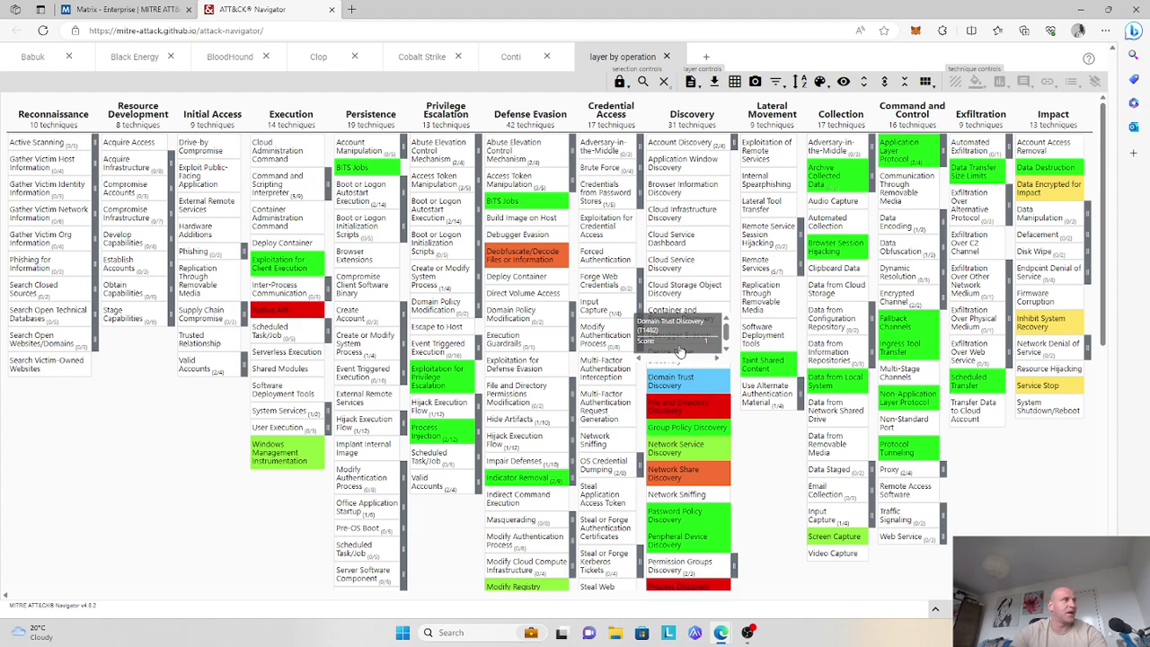
Step: Close the combined layer and all six software layers, from Conti back to Babuk
{"action": "left_click", "coordinate": [666, 56]}
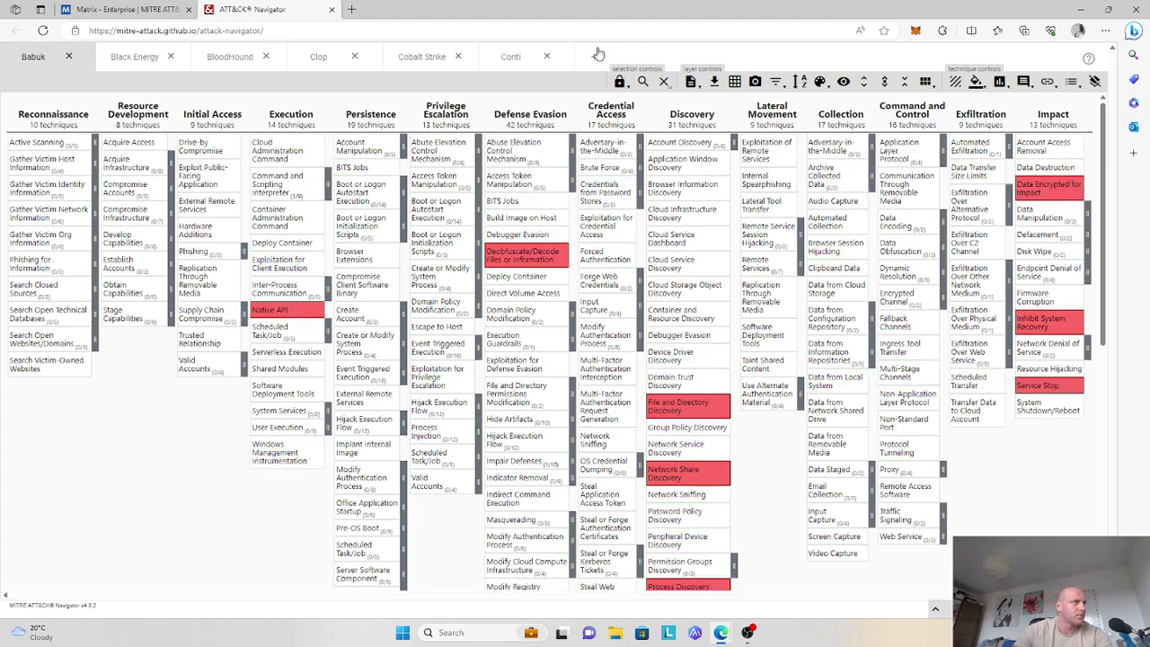
{"action": "left_click", "coordinate": [548, 56]}
{"action": "left_click", "coordinate": [457, 57]}
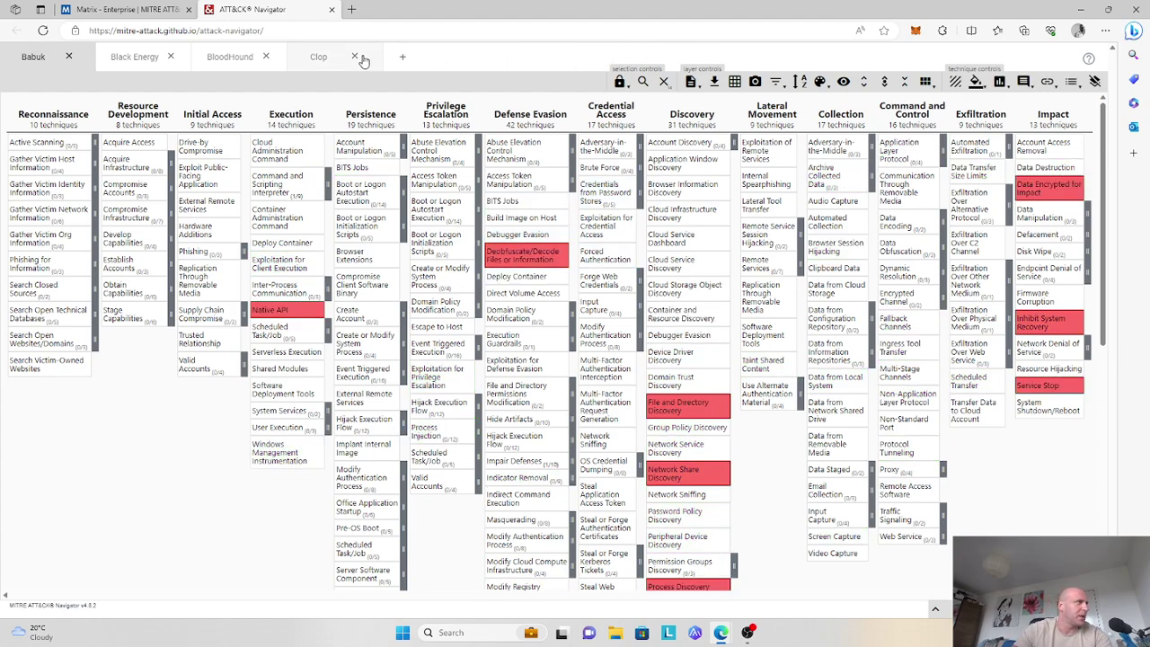
{"action": "left_click", "coordinate": [354, 57]}
{"action": "left_click", "coordinate": [266, 57]}
{"action": "left_click", "coordinate": [171, 57]}
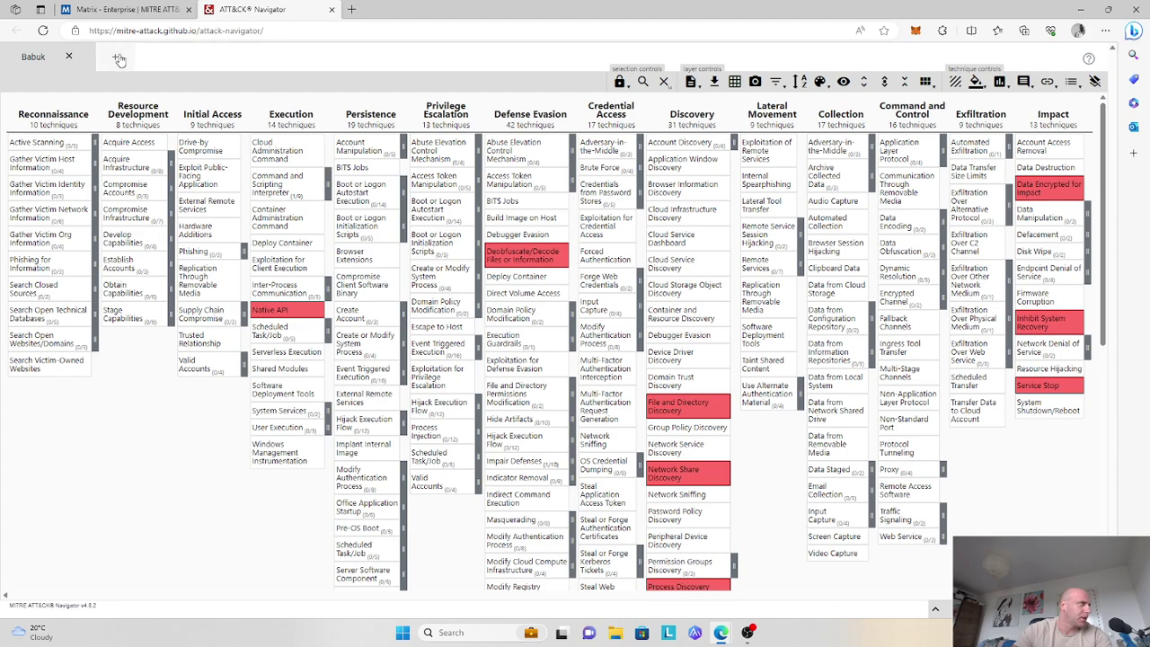
{"action": "left_click", "coordinate": [66, 56]}
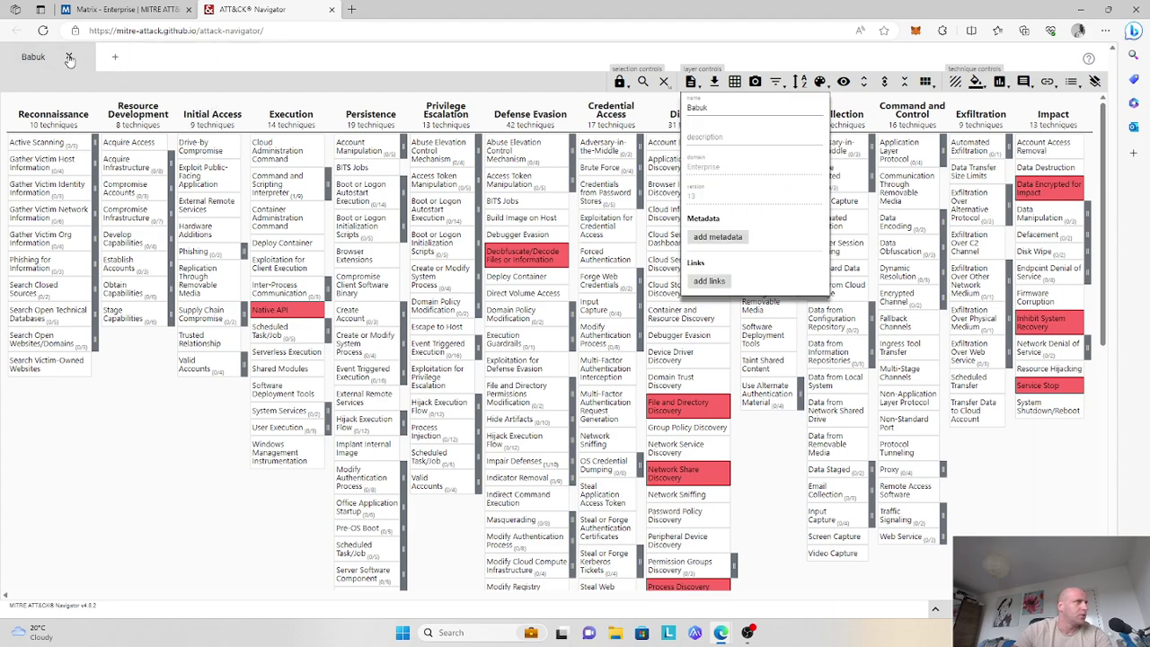
{"action": "left_click", "coordinate": [70, 57]}
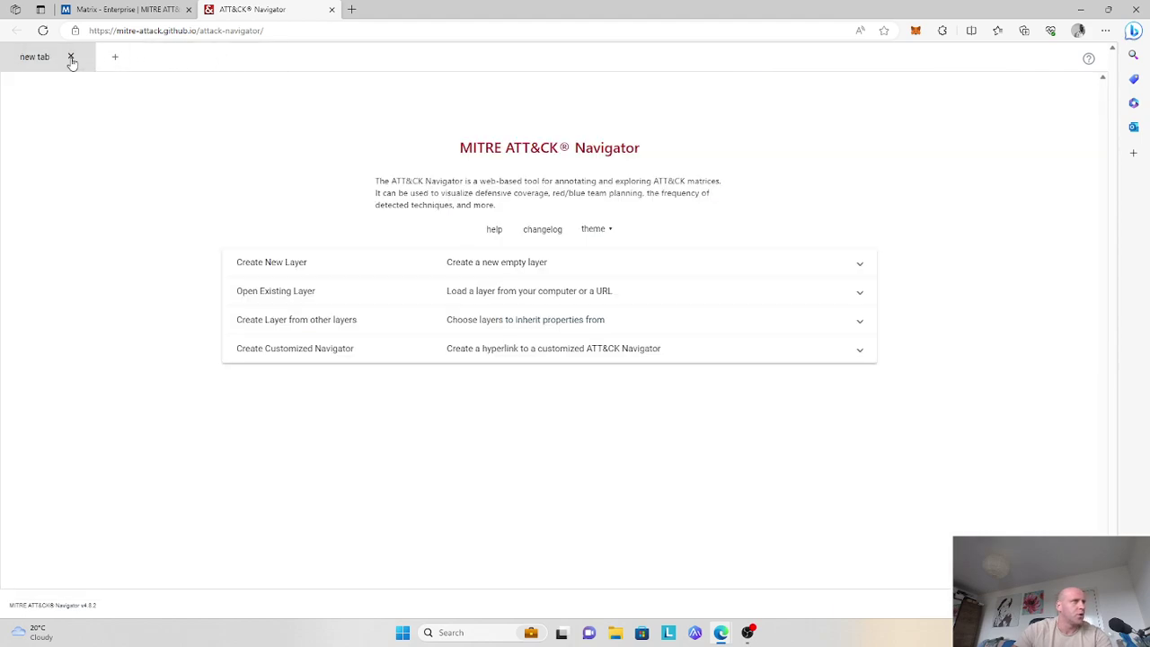
Step: Create a new Enterprise layer and select the techniques covered by the Active Directory Configuration mitigation
{"action": "left_click", "coordinate": [545, 262]}
{"action": "left_click", "coordinate": [359, 300]}
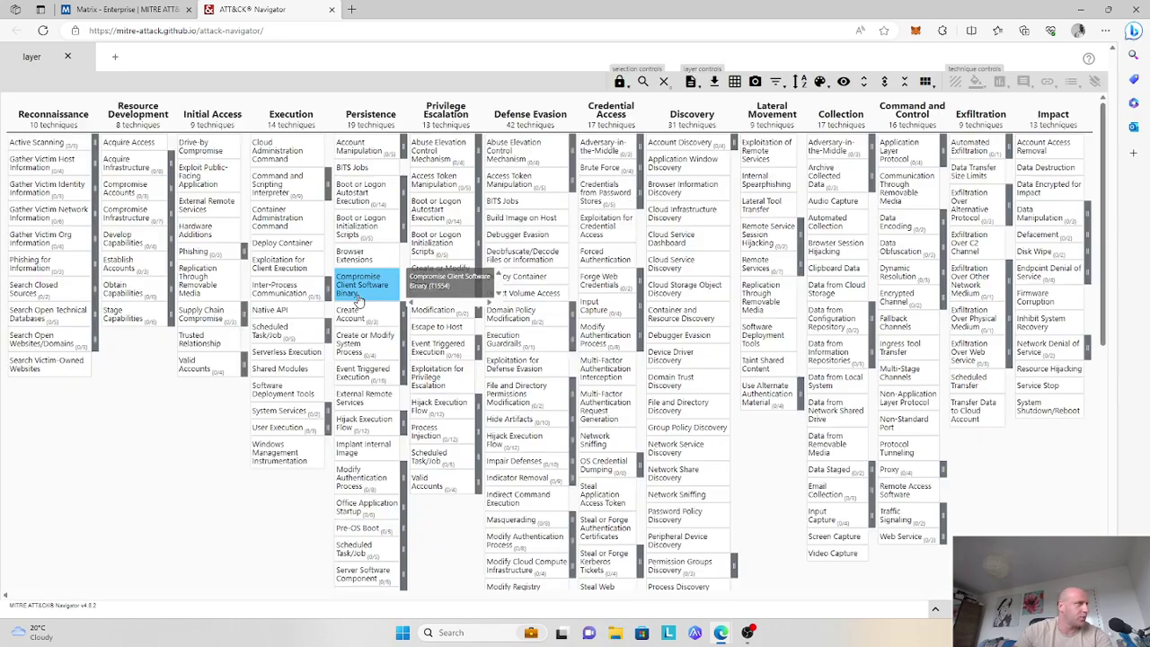
{"action": "triple_click", "coordinate": [642, 82]}
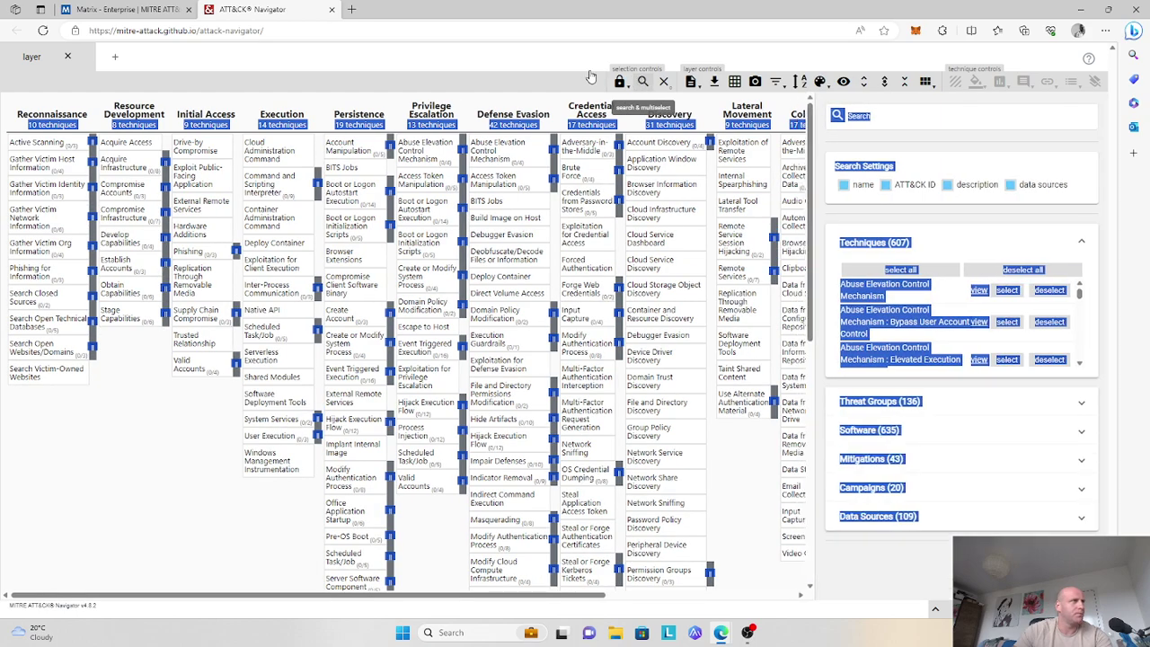
{"action": "left_click", "coordinate": [542, 60]}
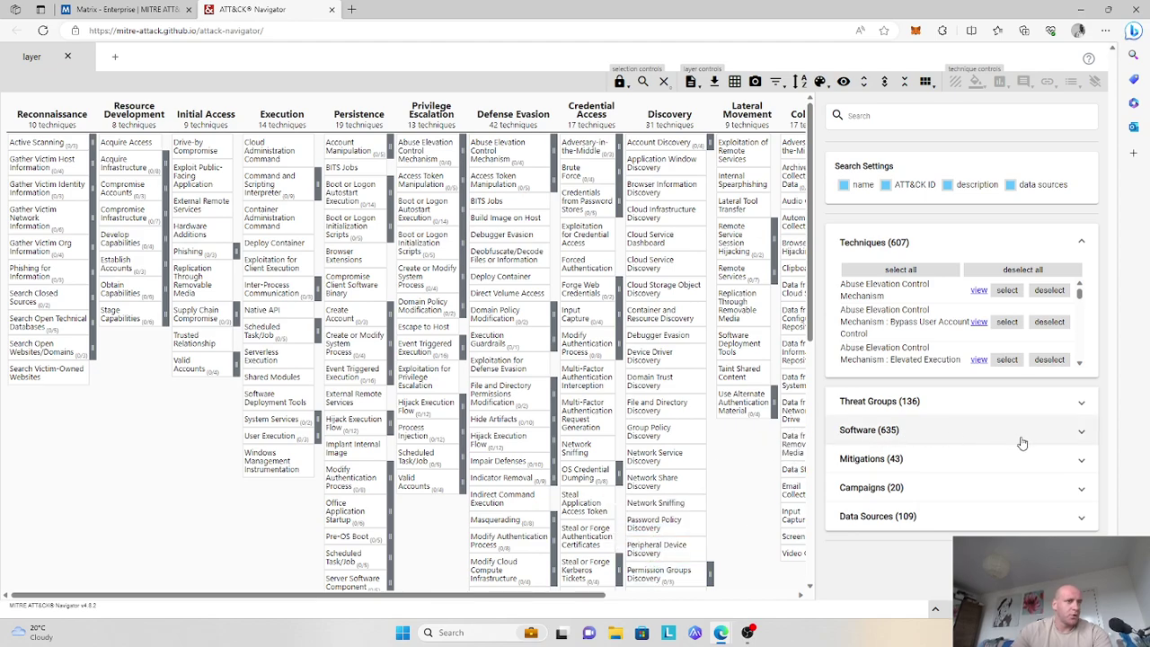
{"action": "left_click", "coordinate": [1070, 456]}
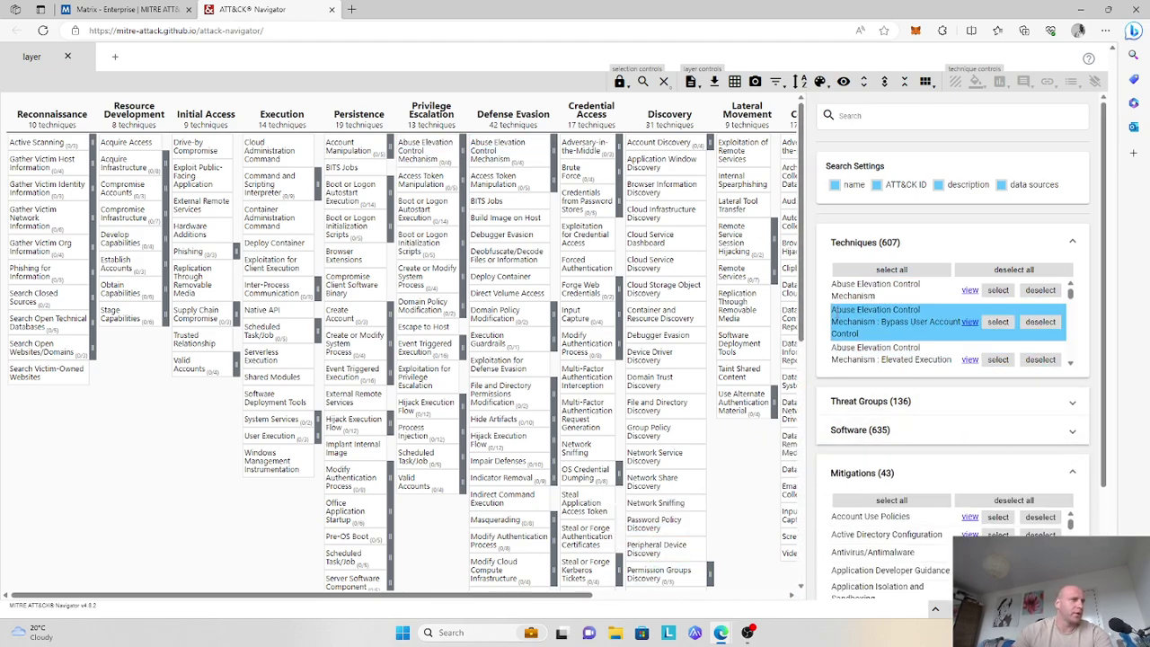
{"action": "scroll", "coordinate": [820, 299], "scroll_direction": "down", "scroll_amount": 2}
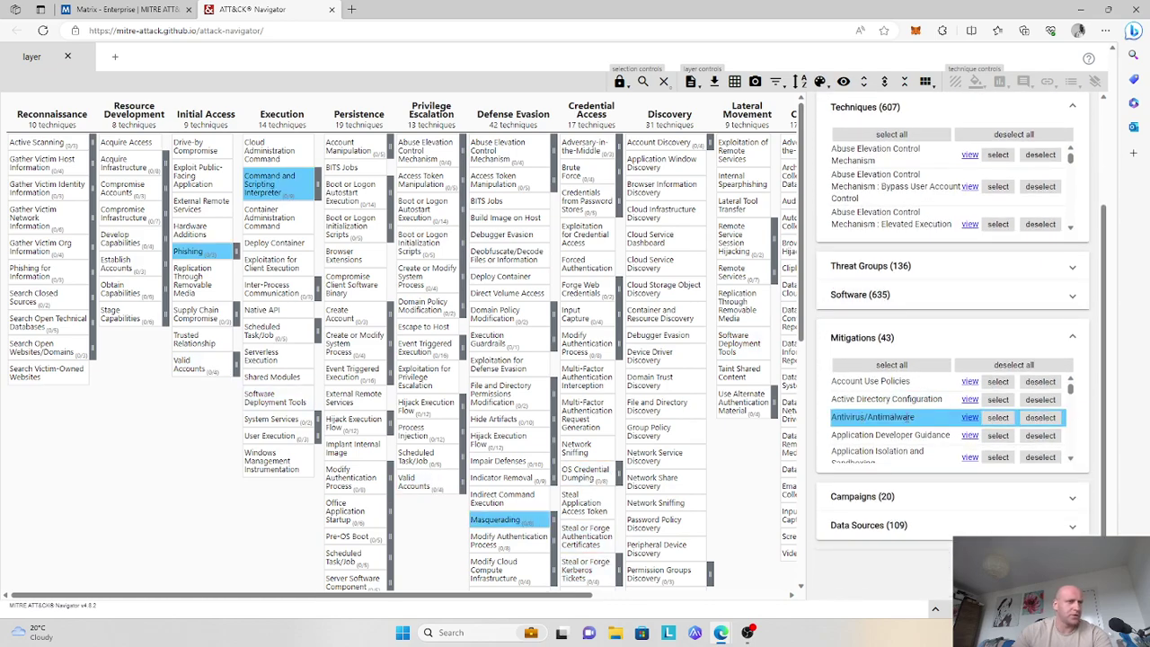
{"action": "left_click", "coordinate": [998, 400]}
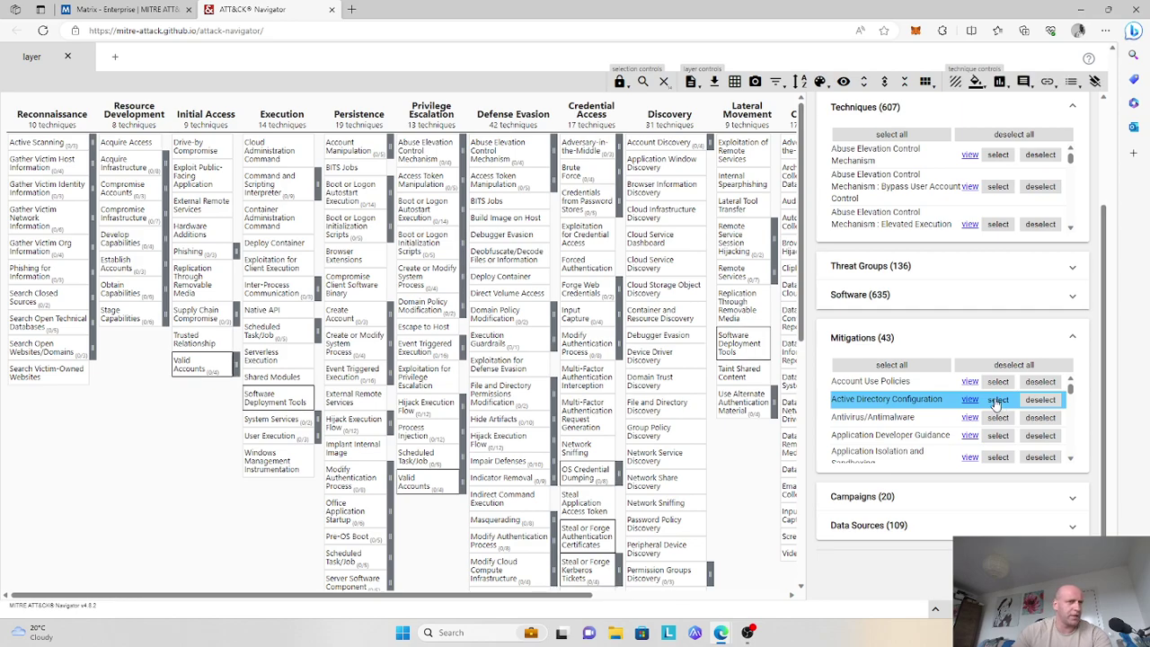
Step: Assign a score of 1 to the selected Active Directory mitigation techniques and rename the layer as AD Configuration
{"action": "left_click", "coordinate": [999, 83]}
{"action": "left_click", "coordinate": [1012, 108]}
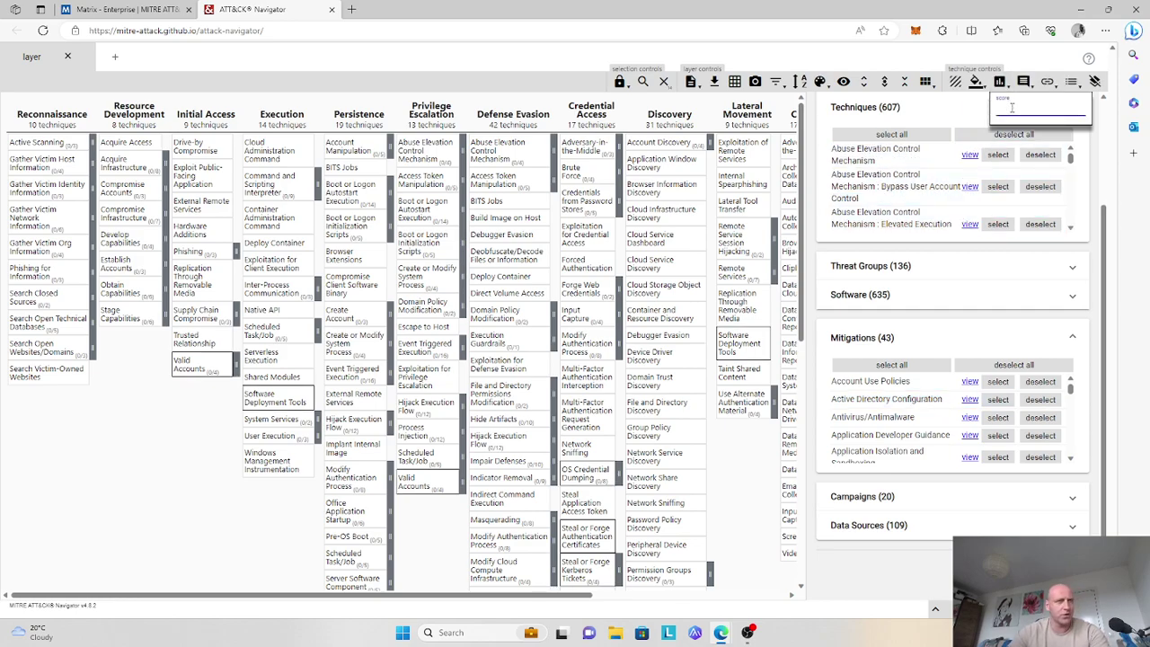
{"action": "type", "text": "1"}
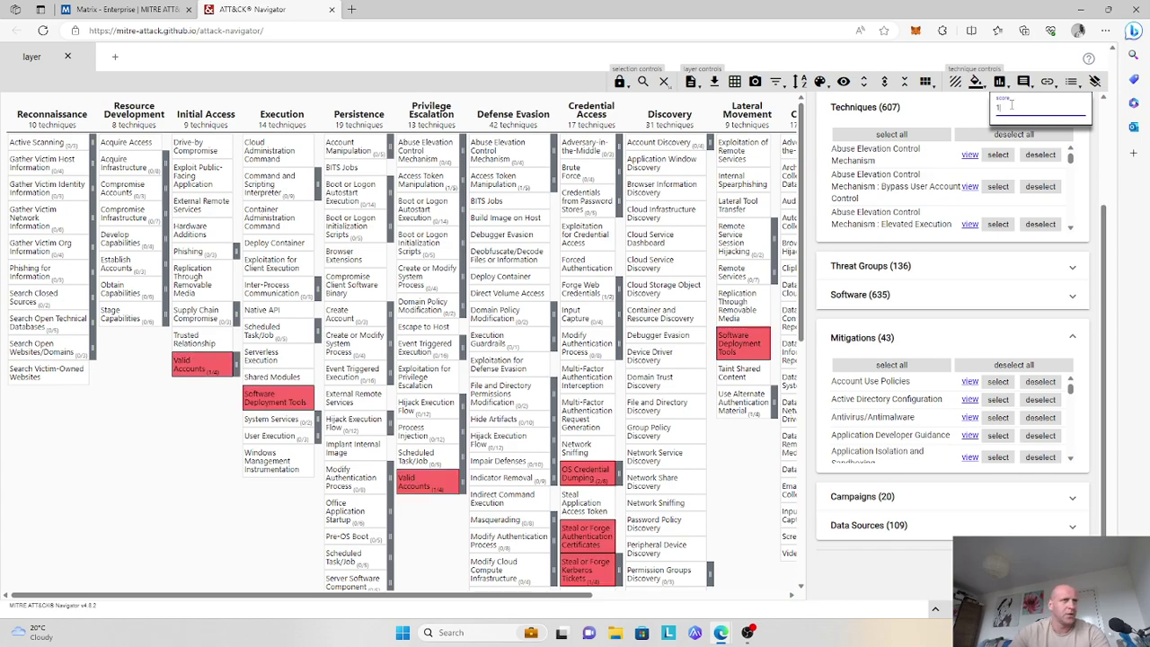
{"action": "left_click", "coordinate": [690, 81]}
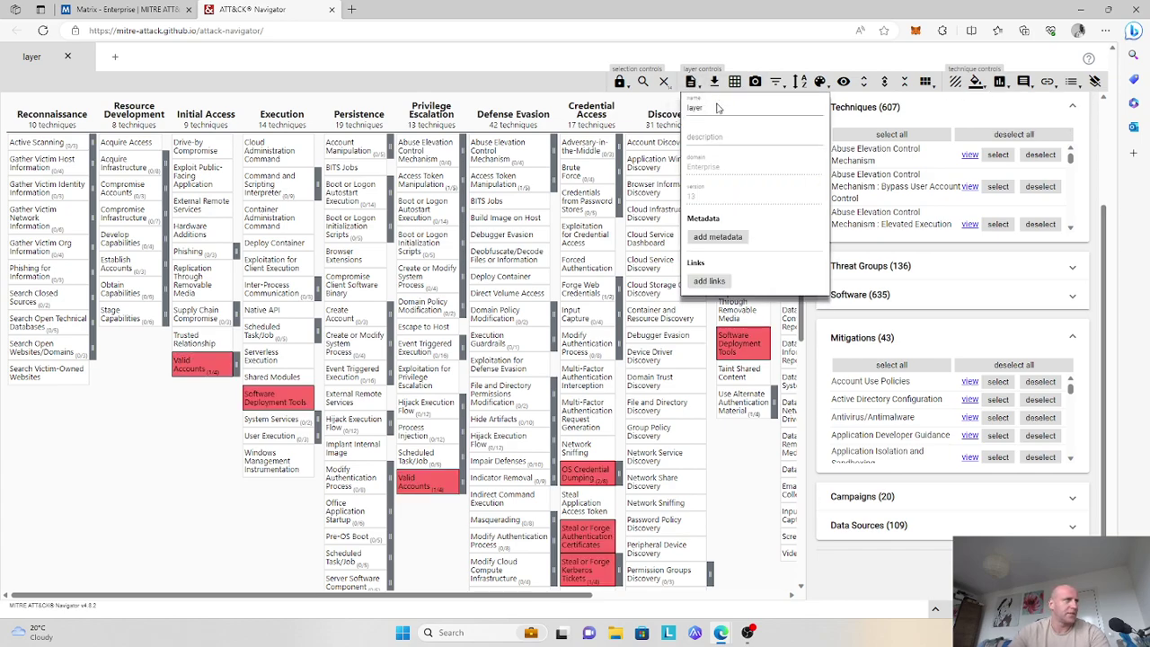
{"action": "double_click", "coordinate": [710, 107]}
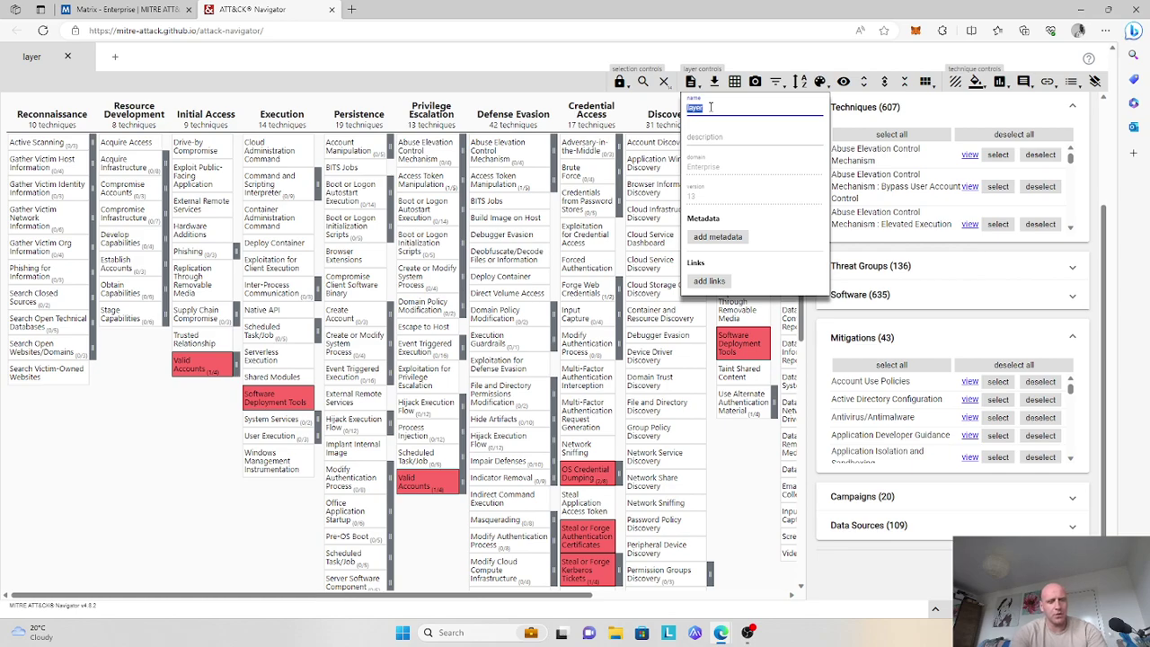
{"action": "type", "text": "AD Co"}
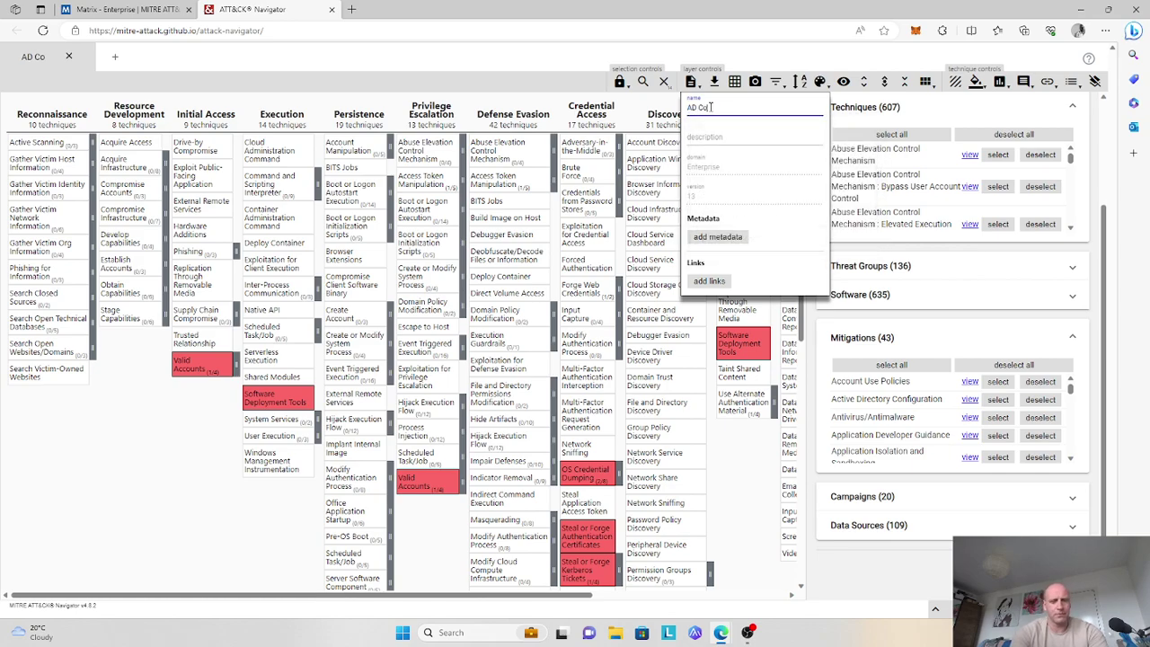
{"action": "type", "text": "nfiguration"}
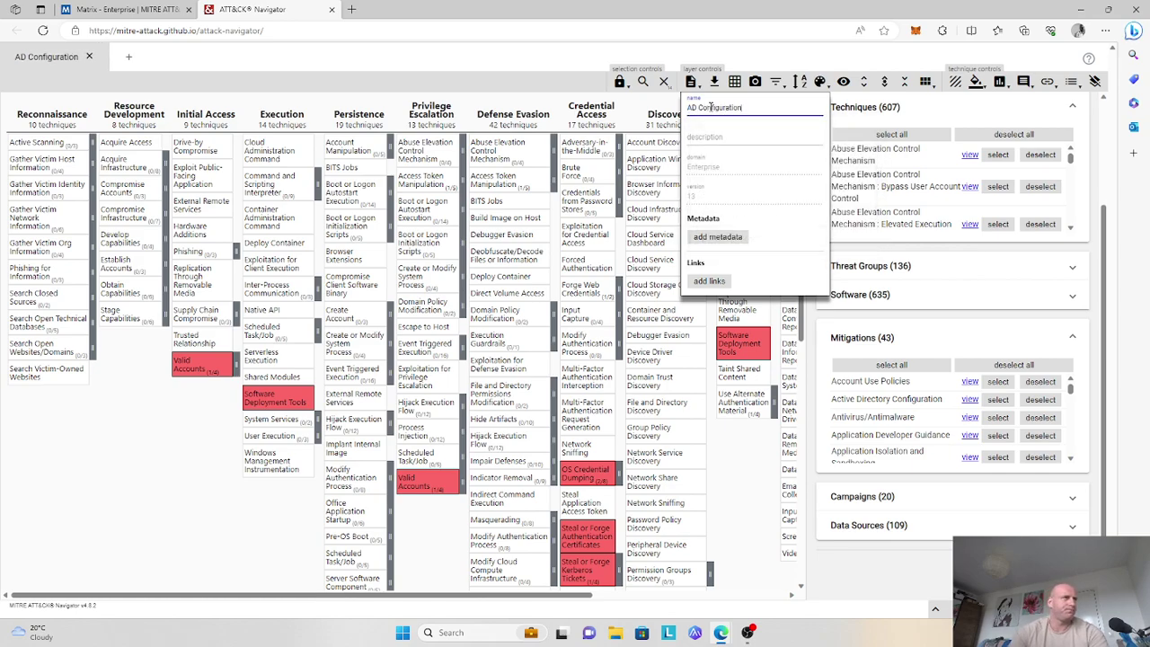
Step: Create another Enterprise layer and select the techniques covered by the Antivirus/Antimalware mitigation
{"action": "left_click", "coordinate": [128, 56]}
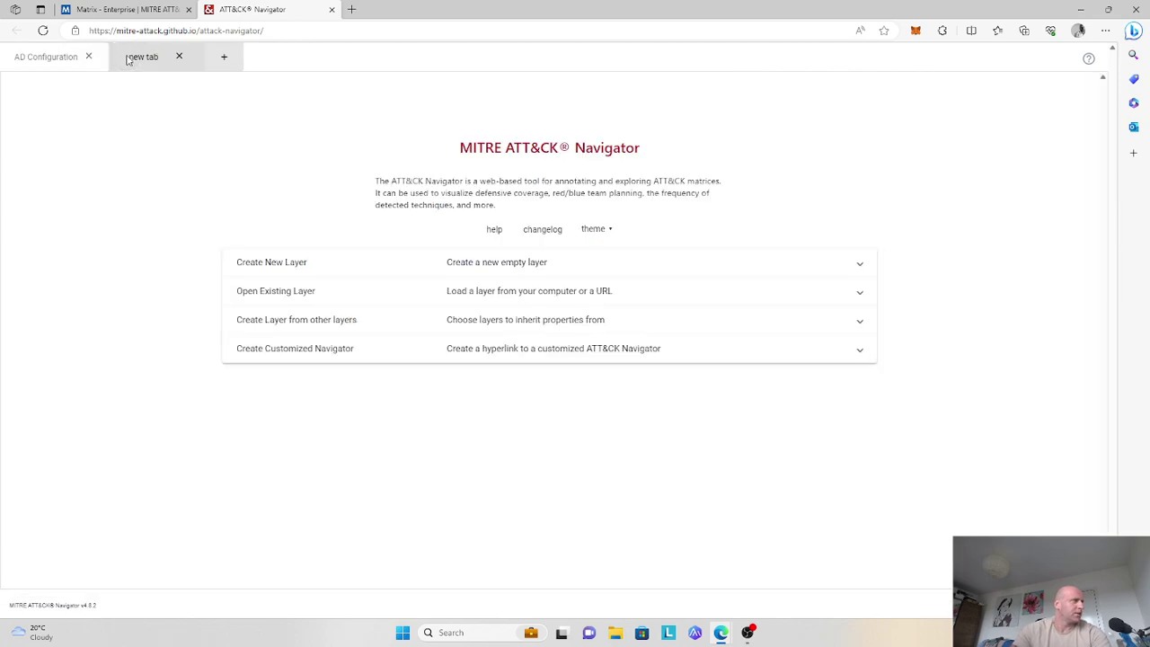
{"action": "left_click", "coordinate": [503, 261]}
{"action": "left_click", "coordinate": [329, 300]}
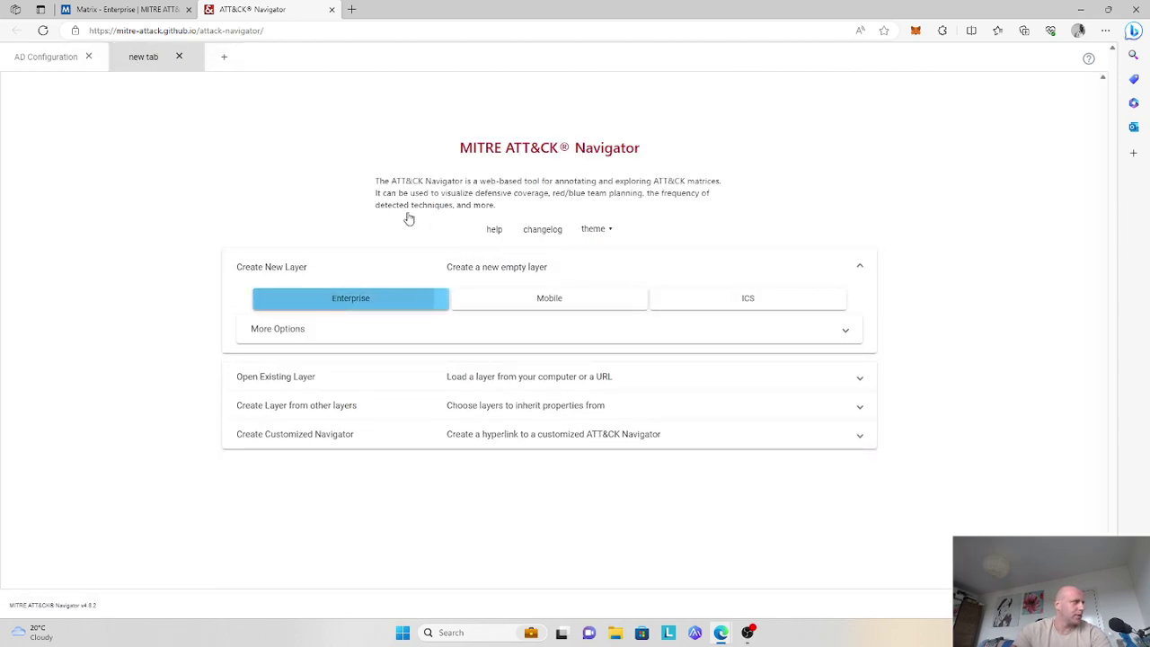
{"action": "left_click", "coordinate": [643, 83]}
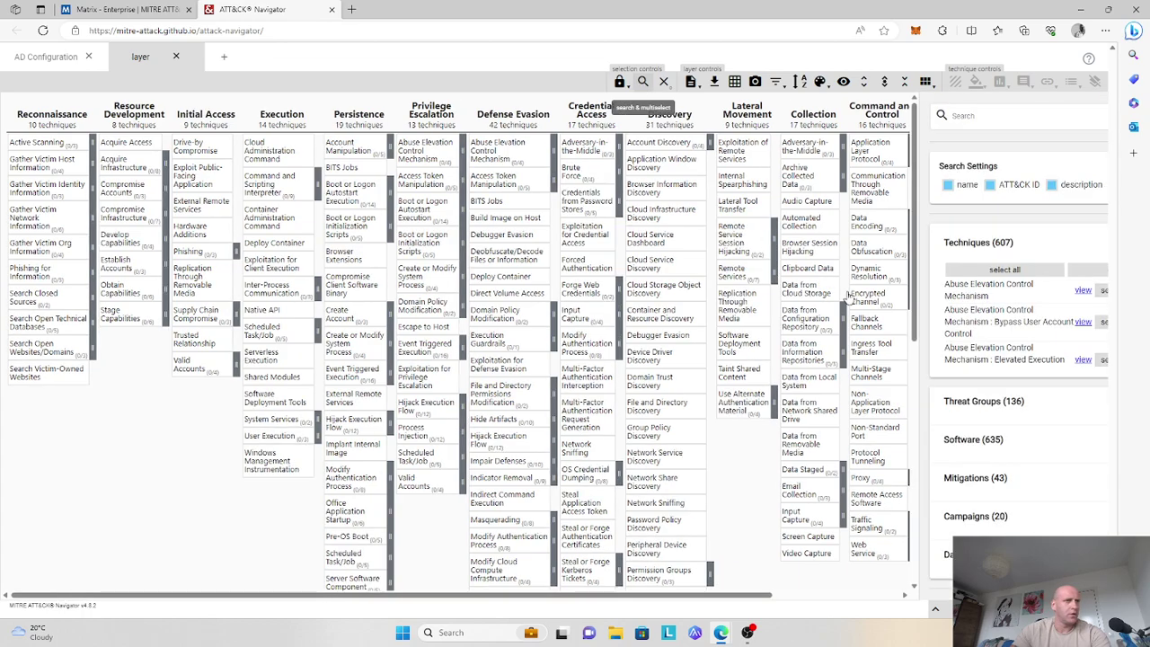
{"action": "left_click", "coordinate": [899, 459]}
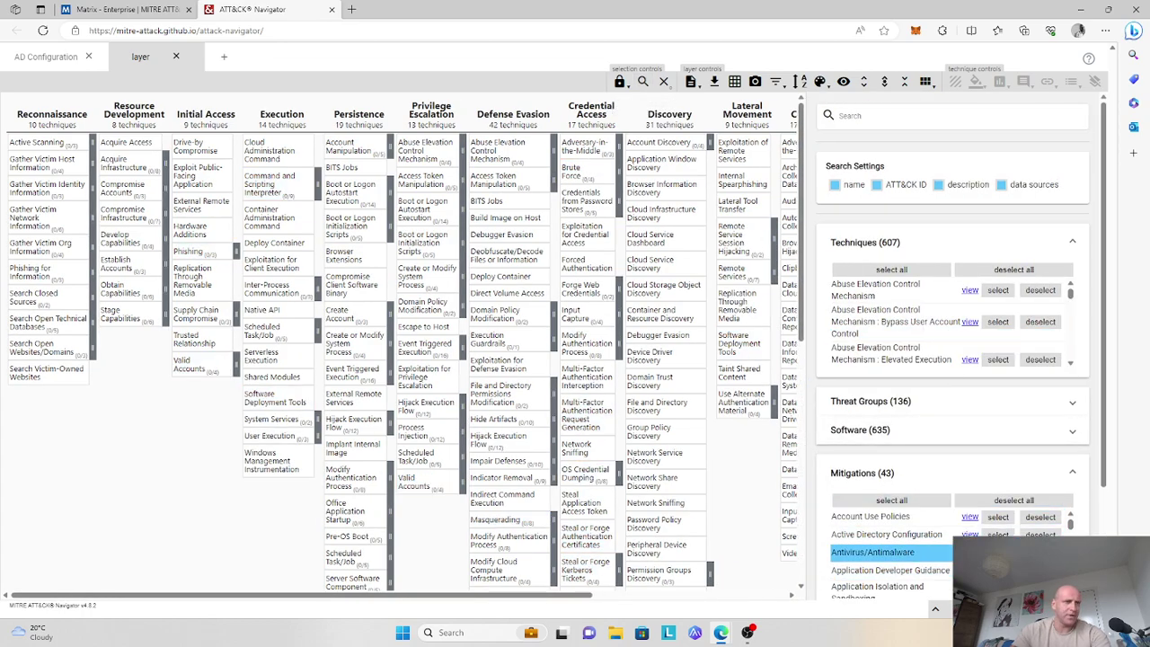
{"action": "left_click", "coordinate": [998, 552]}
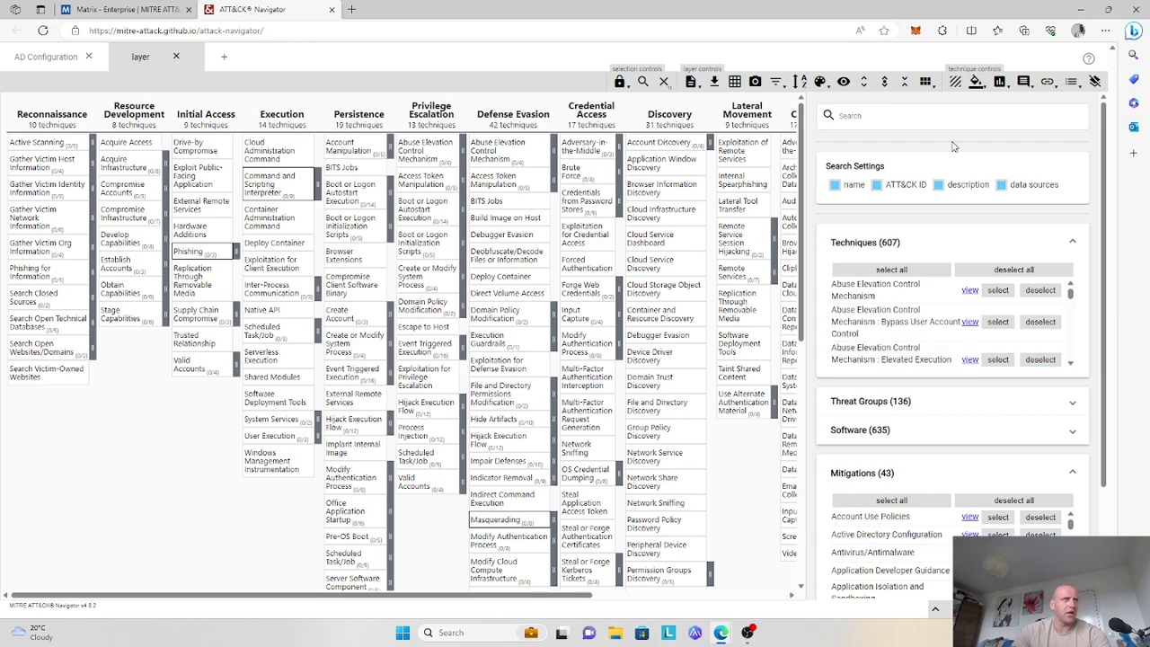
Step: Assign a score of 1 to the selected Antivirus/Antimalware techniques and rename the layer as AV
{"action": "left_click", "coordinate": [999, 82]}
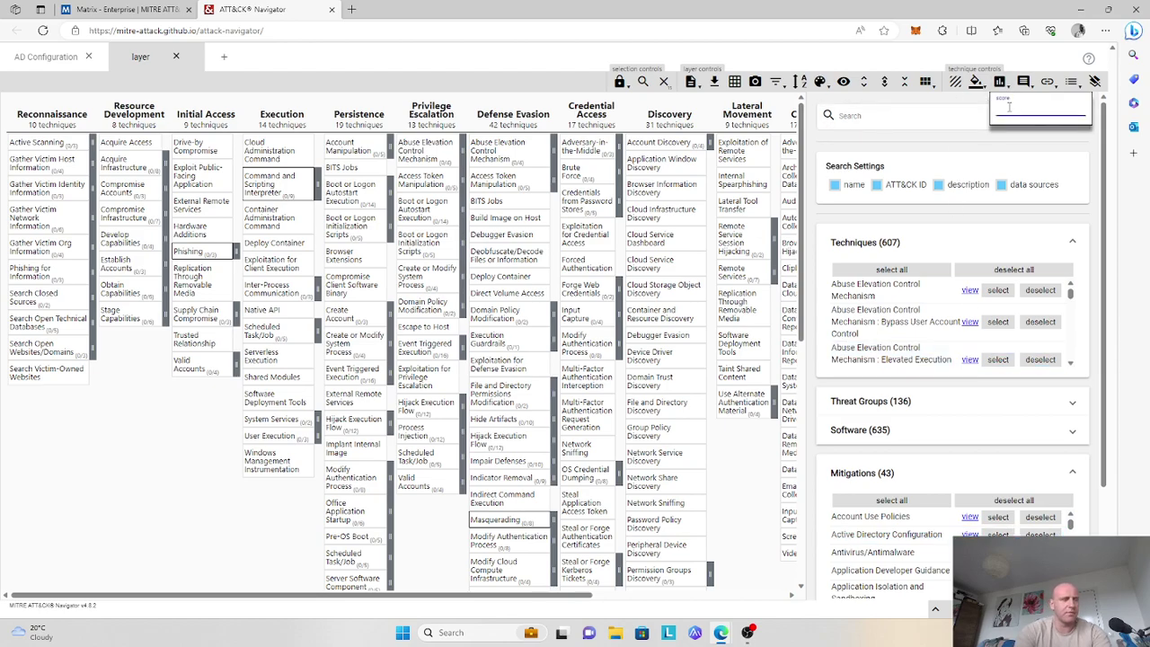
{"action": "type", "text": "1"}
{"action": "left_click", "coordinate": [1007, 87]}
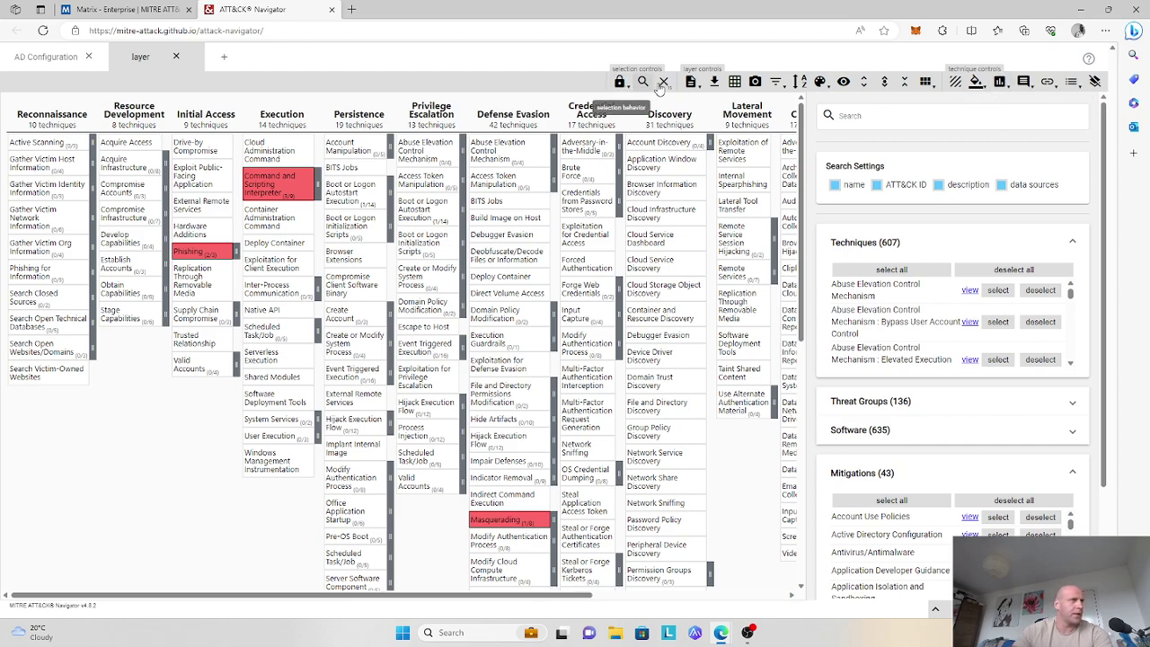
{"action": "left_click", "coordinate": [691, 83]}
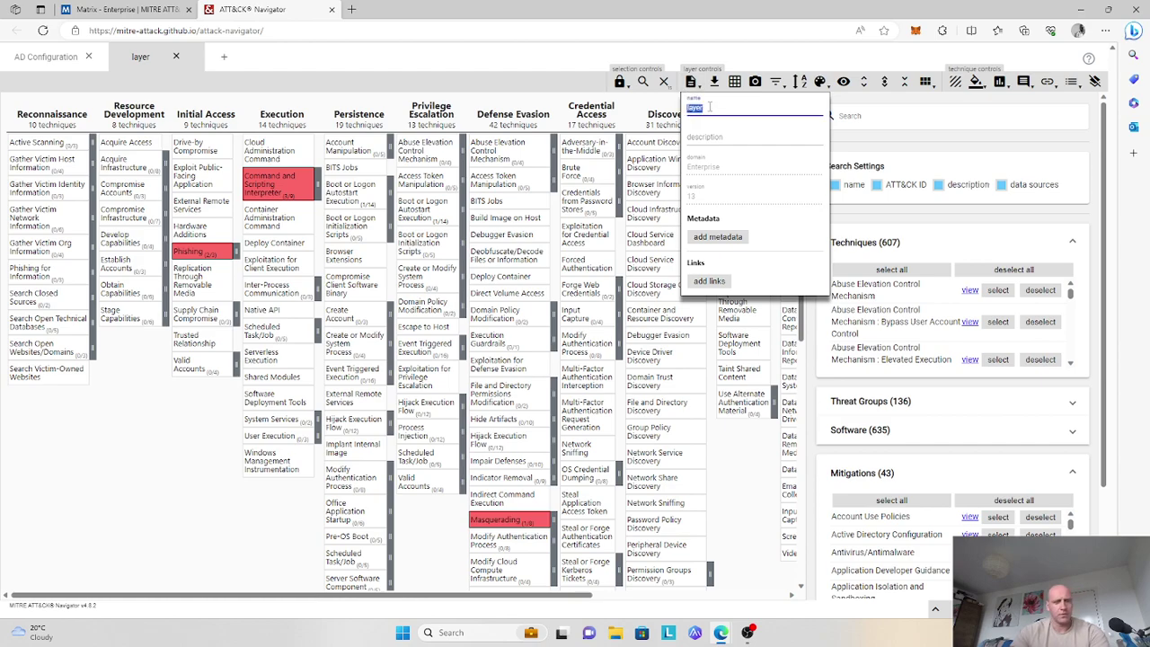
{"action": "type", "text": "AV"}
{"action": "left_click", "coordinate": [699, 82]}
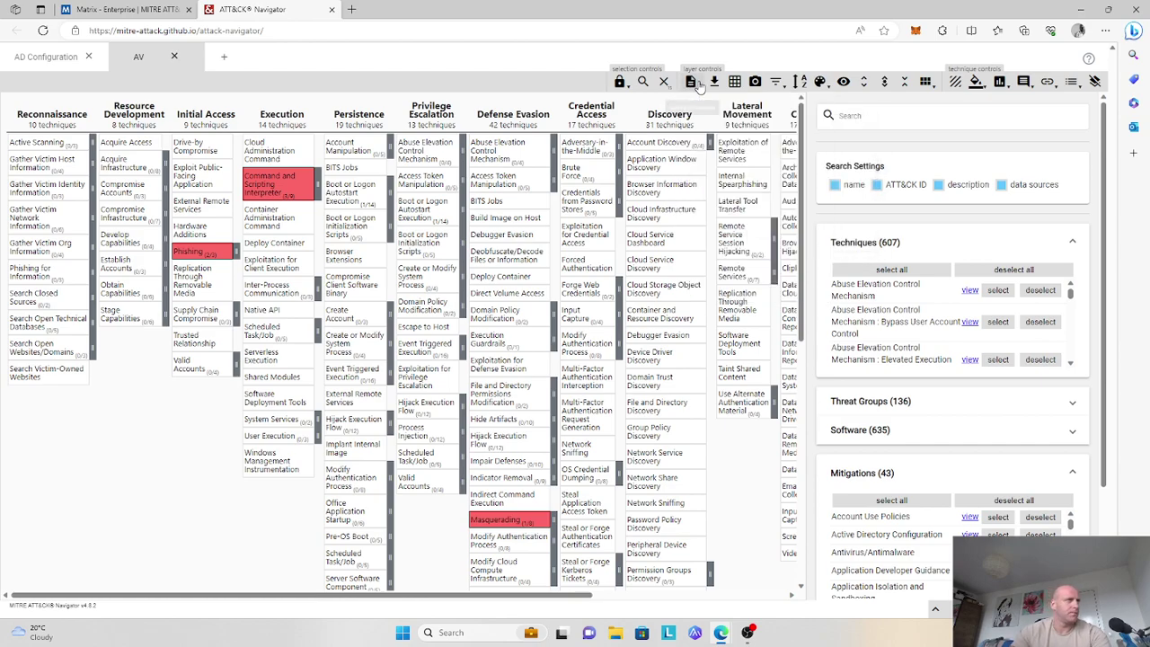
Step: Create a new Enterprise layer and select the techniques covered by the Encrypt Sensitive Information mitigation
{"action": "left_click", "coordinate": [227, 60]}
{"action": "left_click", "coordinate": [460, 266]}
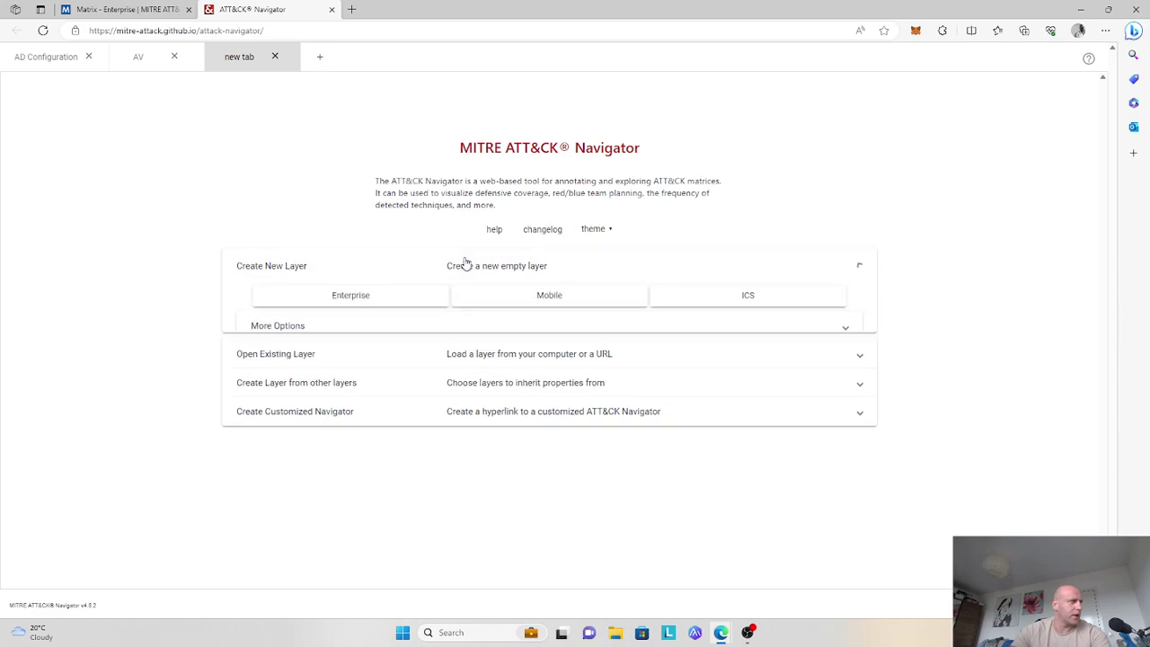
{"action": "left_click", "coordinate": [382, 306]}
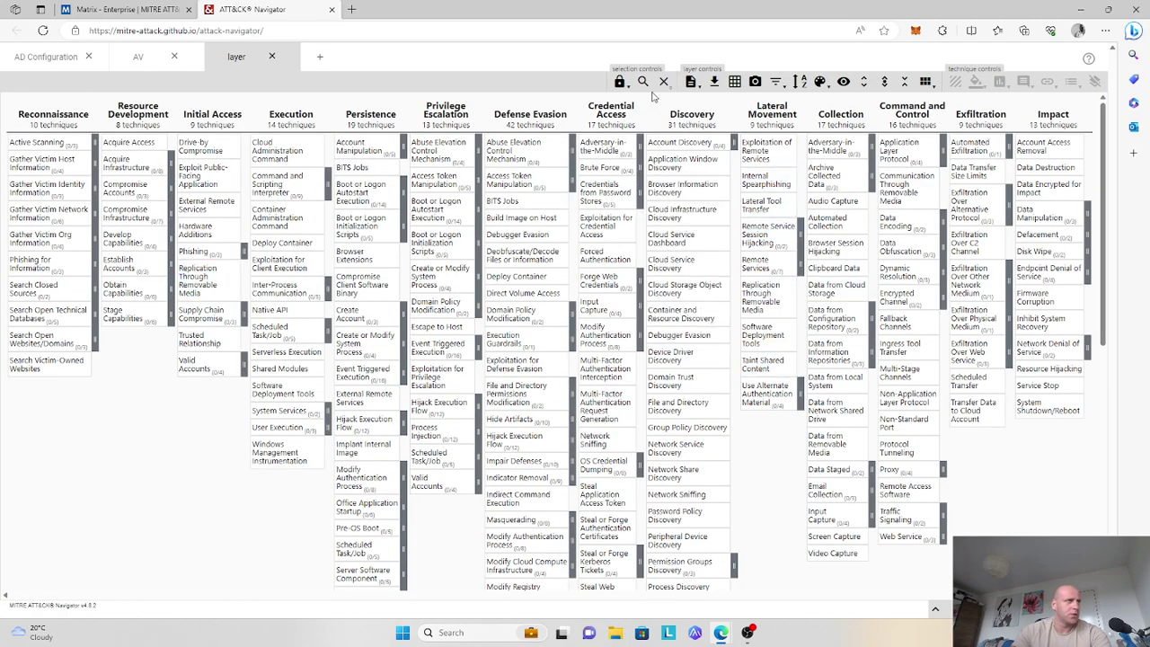
{"action": "left_click", "coordinate": [643, 82]}
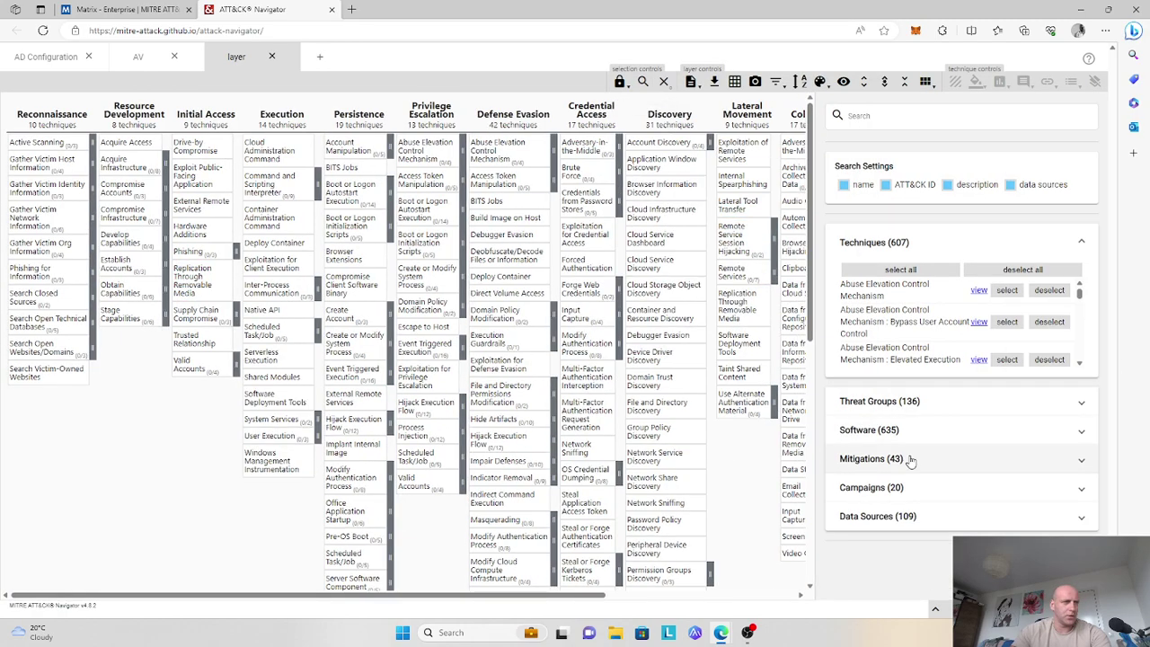
{"action": "left_click", "coordinate": [910, 460]}
{"action": "scroll", "coordinate": [1060, 450], "scroll_direction": "down", "scroll_amount": 2}
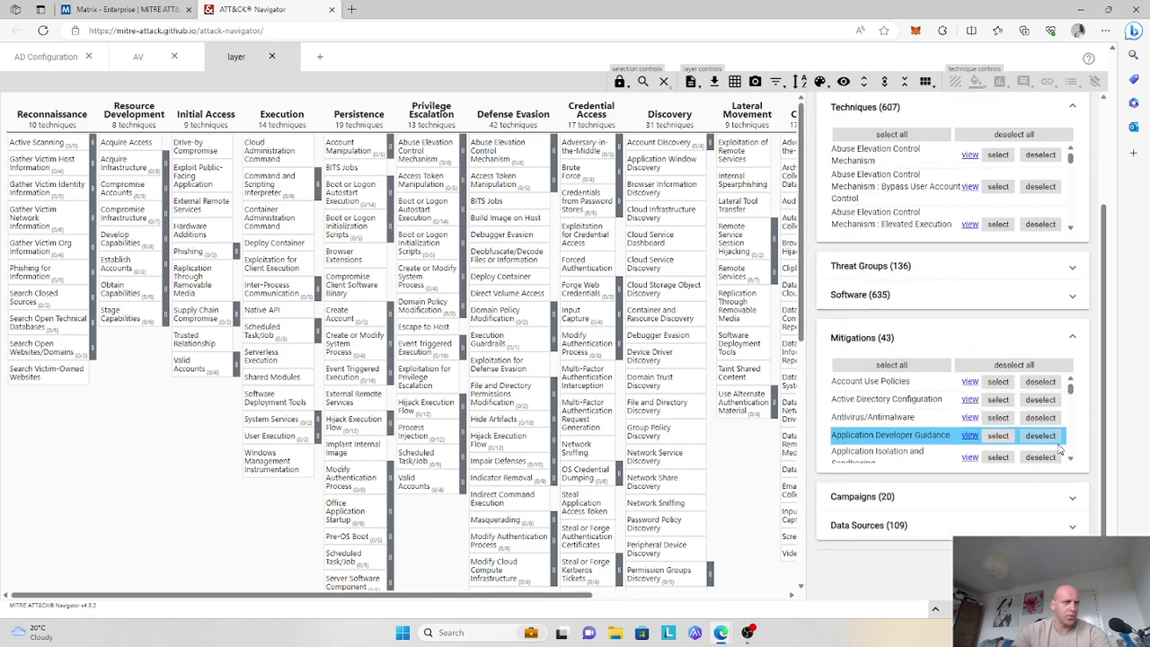
{"action": "scroll", "coordinate": [1071, 392], "scroll_direction": "down", "scroll_amount": 2}
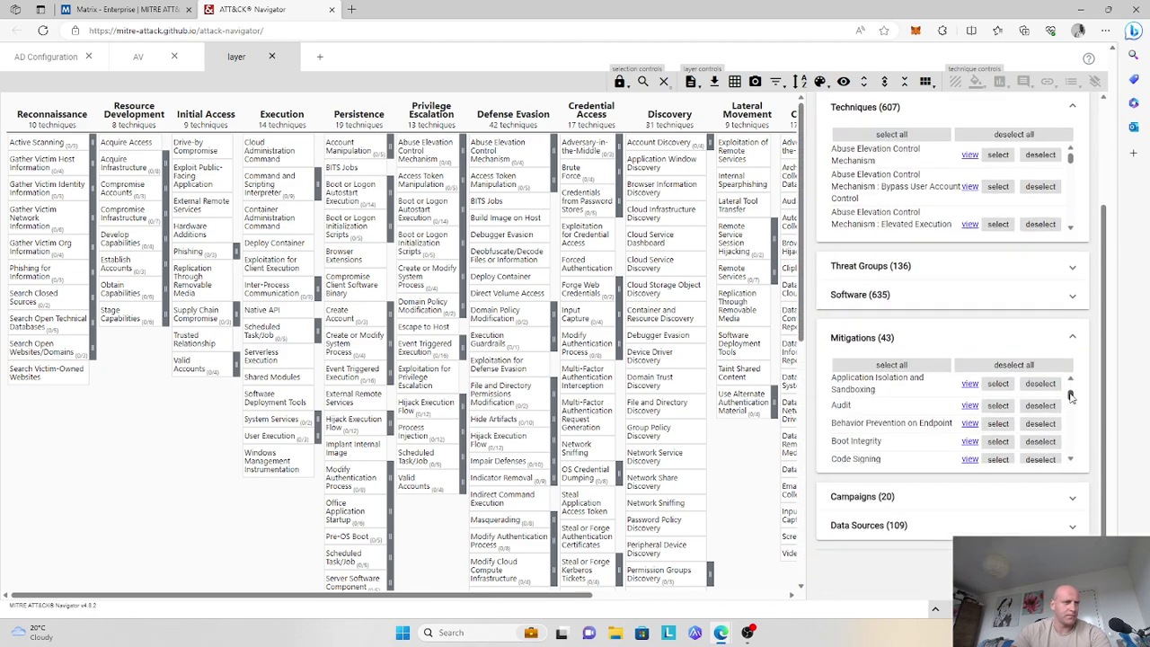
{"action": "left_click_drag", "start_coordinate": [1072, 395], "coordinate": [1072, 411]}
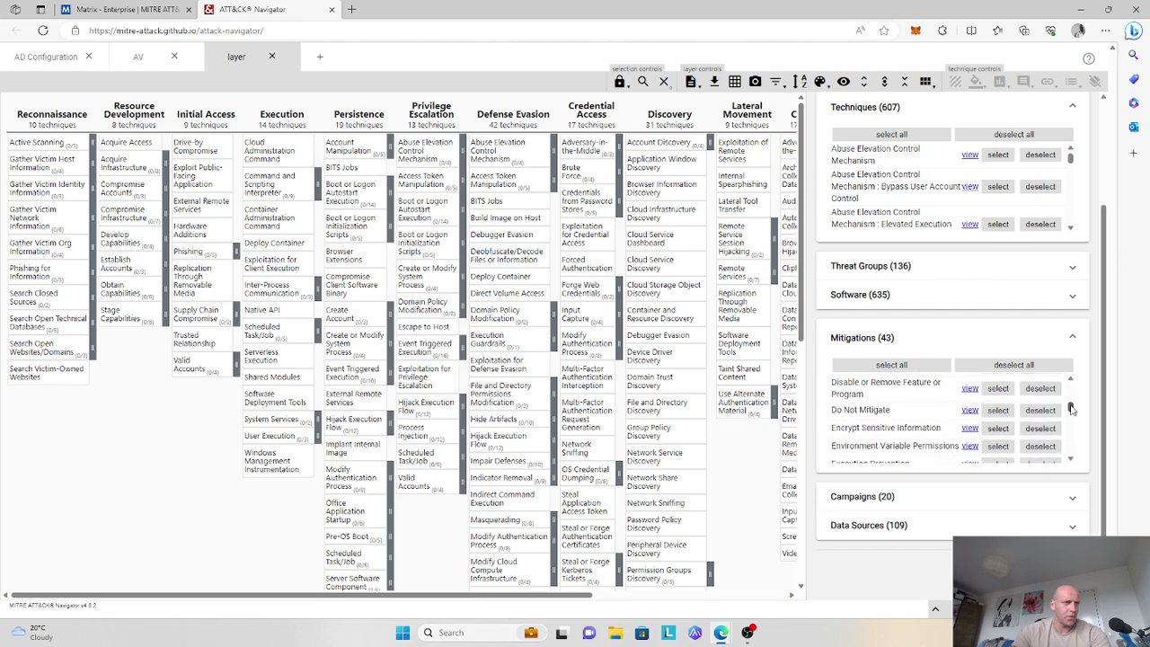
{"action": "left_click", "coordinate": [997, 429]}
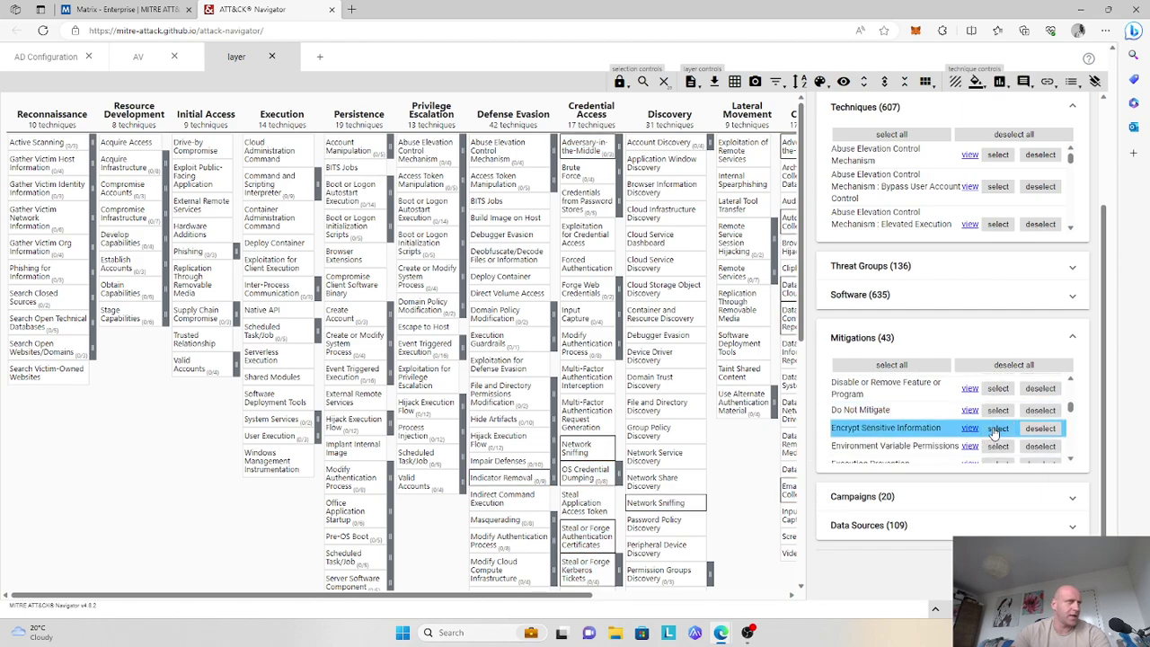
Step: Assign a score of 1 to the selected Encrypt Sensitive Information techniques and rename the layer as Encryption
{"action": "left_click", "coordinate": [999, 81]}
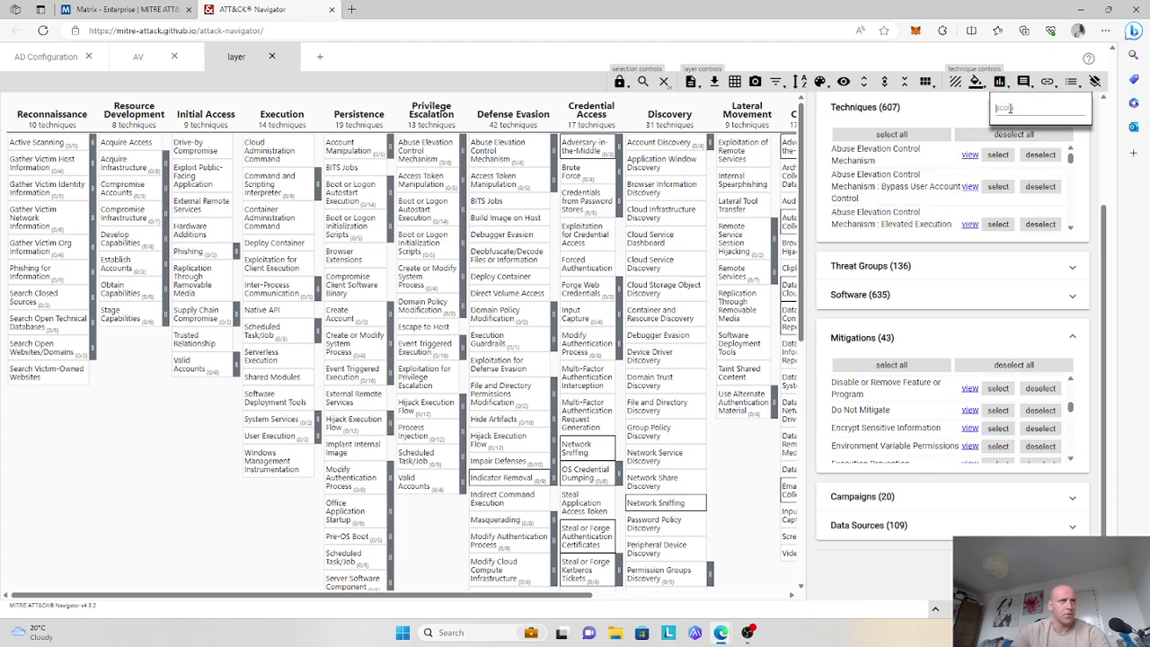
{"action": "type", "text": "1"}
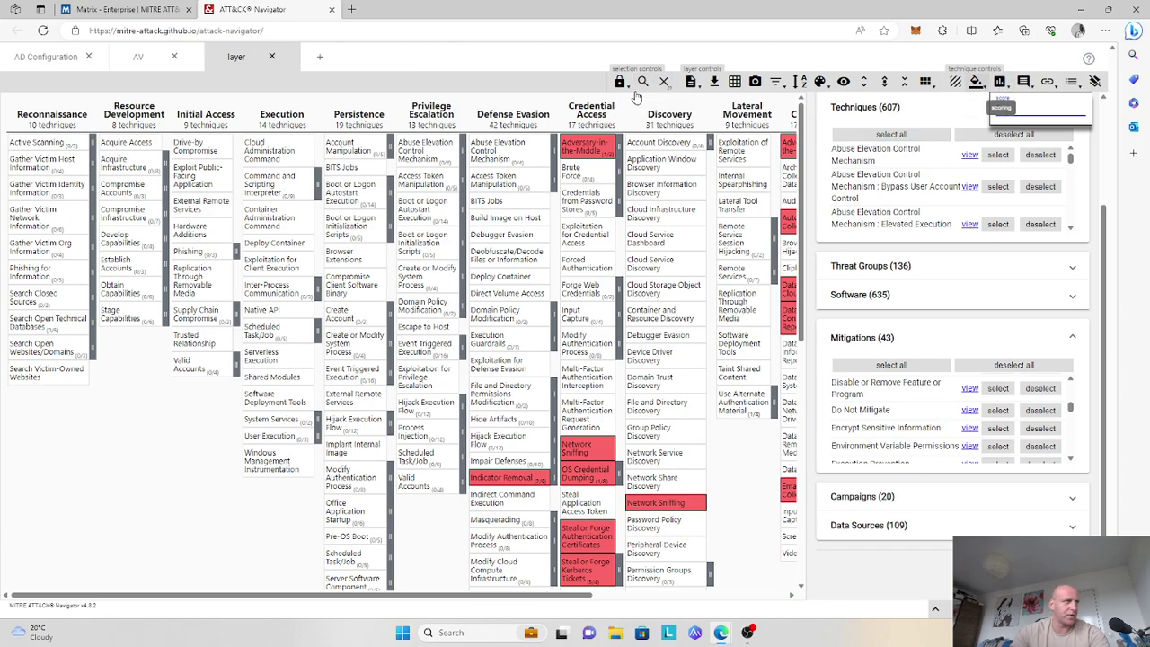
{"action": "left_click", "coordinate": [691, 82]}
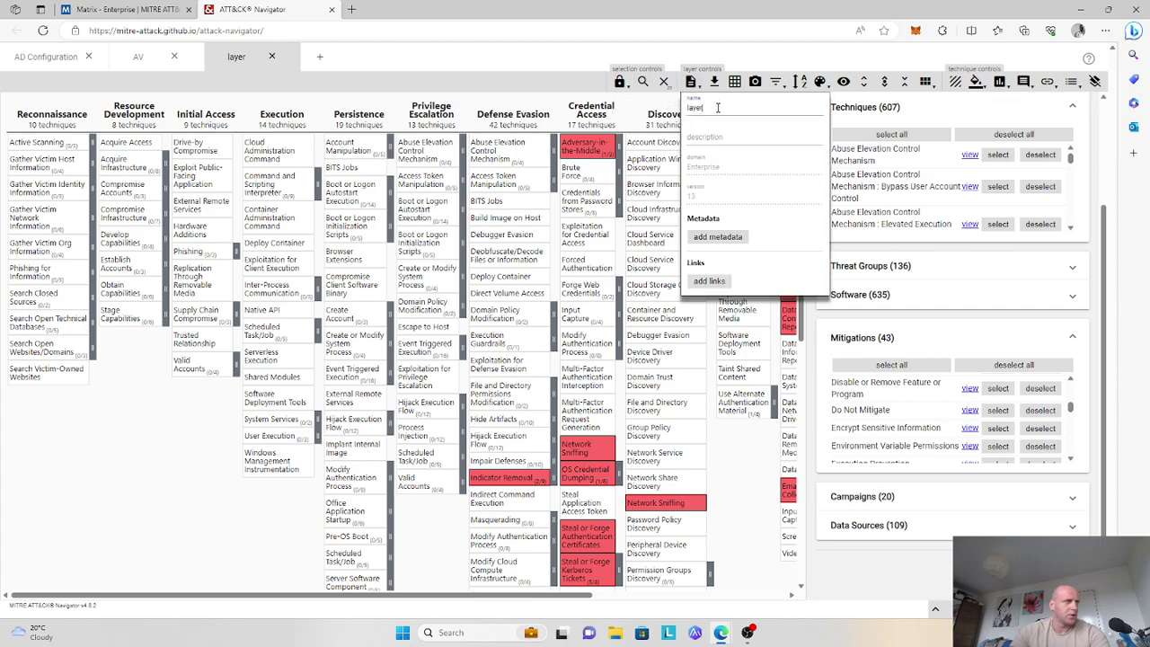
{"action": "type", "text": "Encryption"}
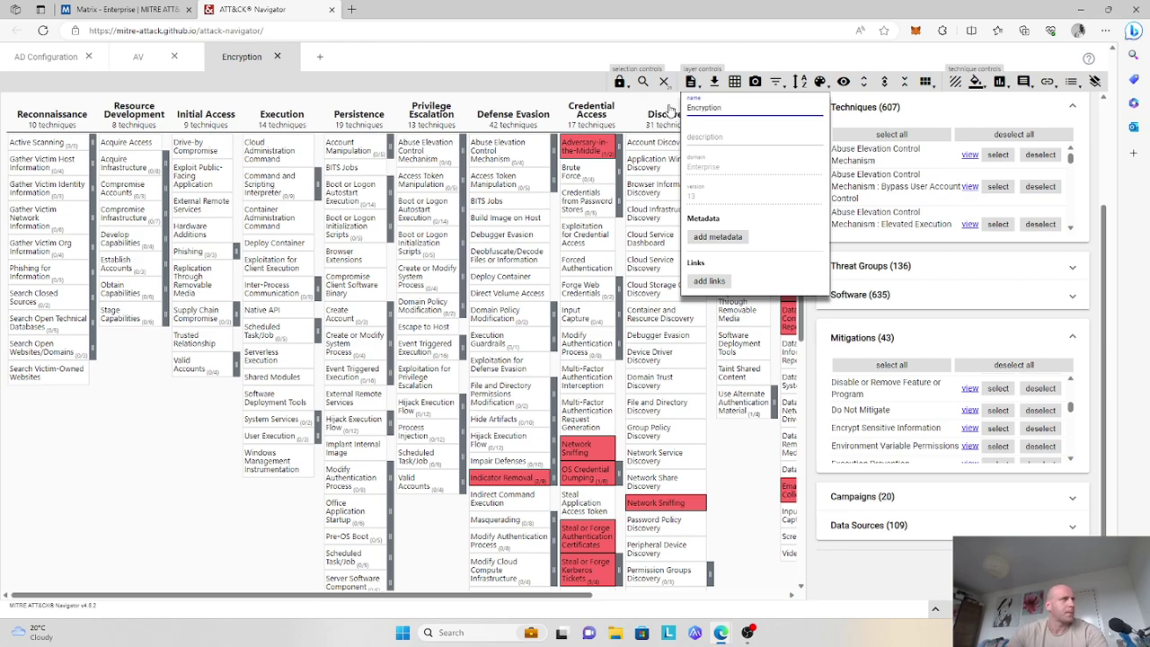
{"action": "left_click", "coordinate": [684, 84]}
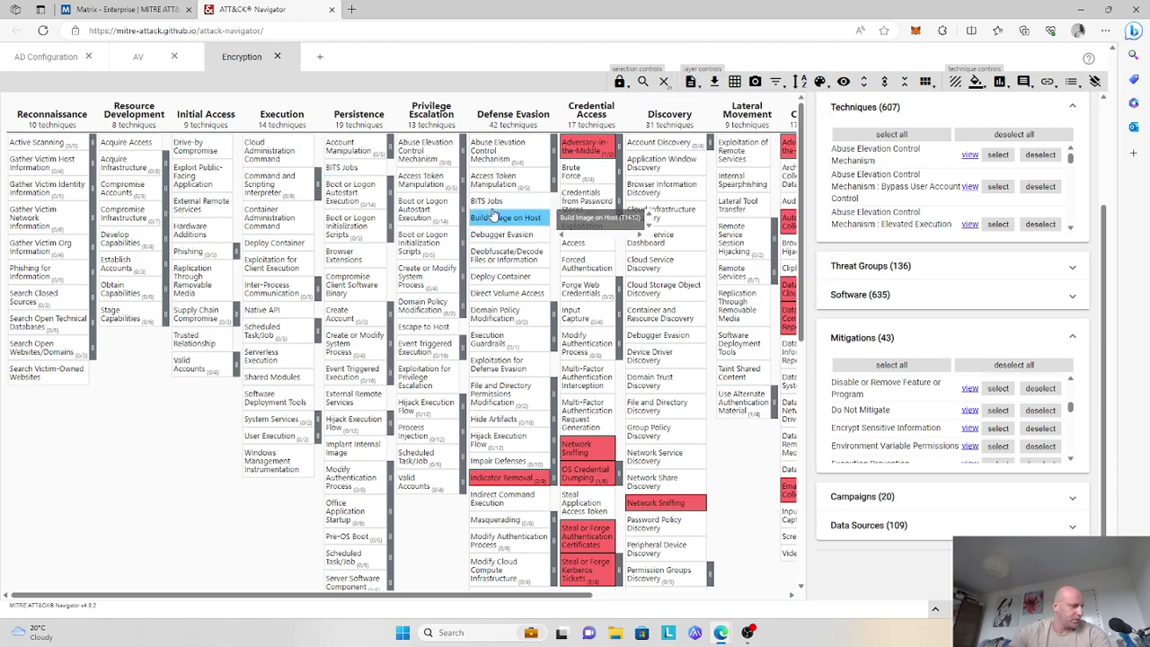
Step: Create another Enterprise layer and select the techniques covered by the Multi-factor Authentication mitigation
{"action": "left_click", "coordinate": [320, 62]}
{"action": "left_click", "coordinate": [513, 268]}
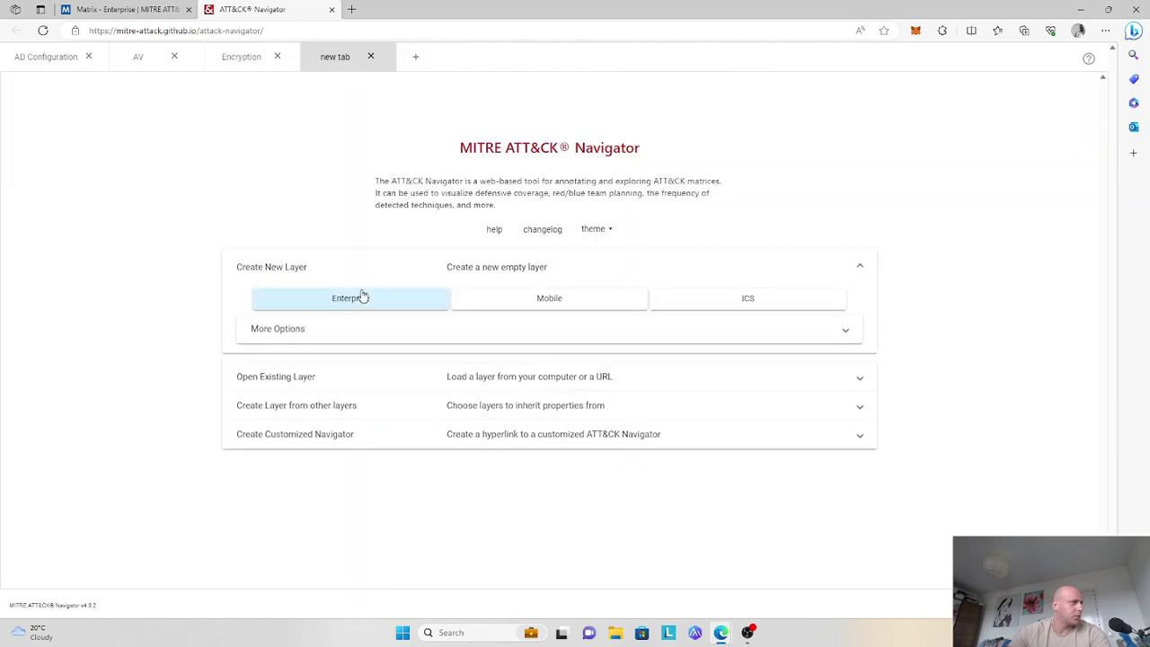
{"action": "left_click", "coordinate": [362, 297]}
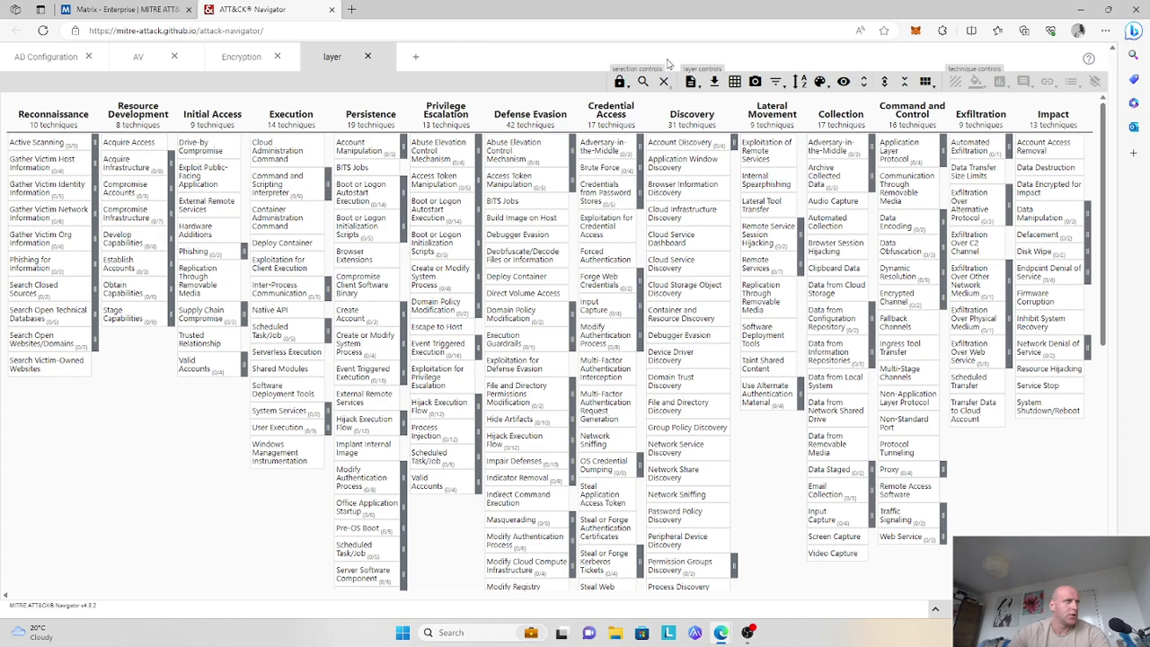
{"action": "left_click", "coordinate": [643, 82]}
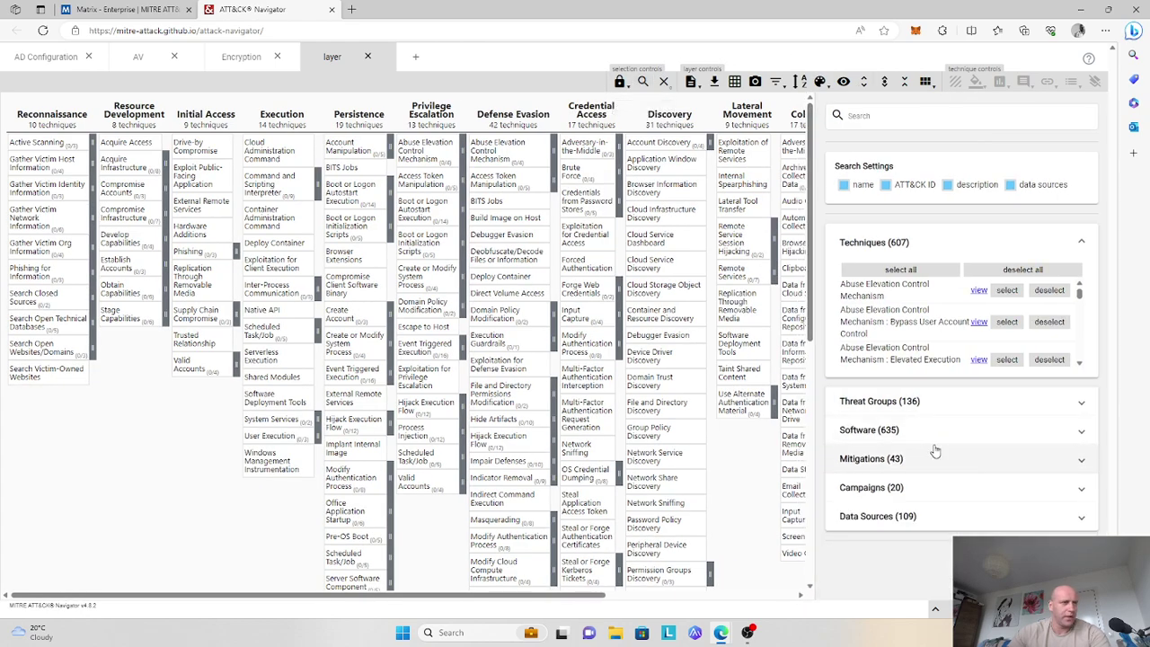
{"action": "left_click", "coordinate": [907, 460]}
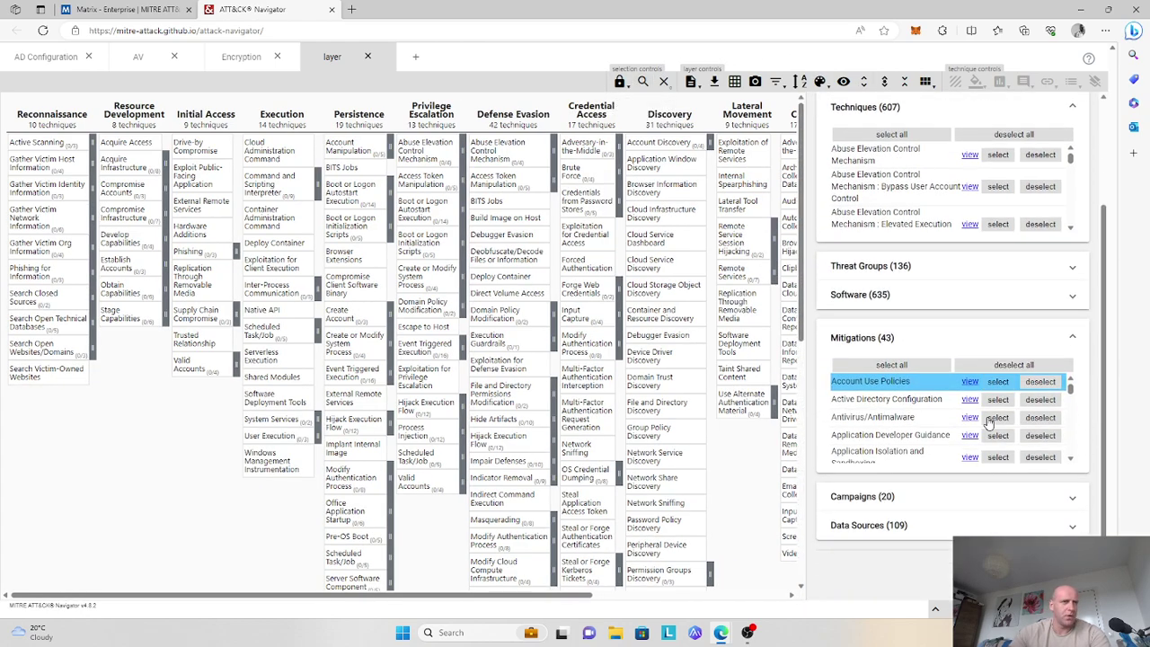
{"action": "scroll", "coordinate": [1069, 396], "scroll_direction": "down", "scroll_amount": 1}
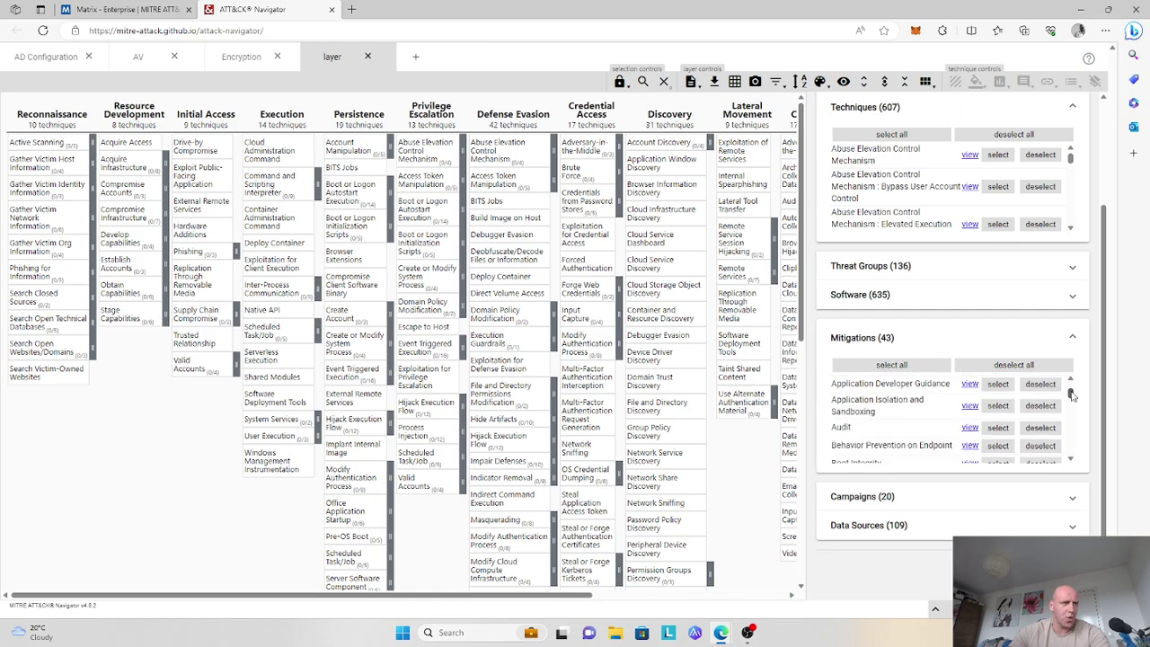
{"action": "left_click_drag", "start_coordinate": [1071, 395], "coordinate": [1071, 421]}
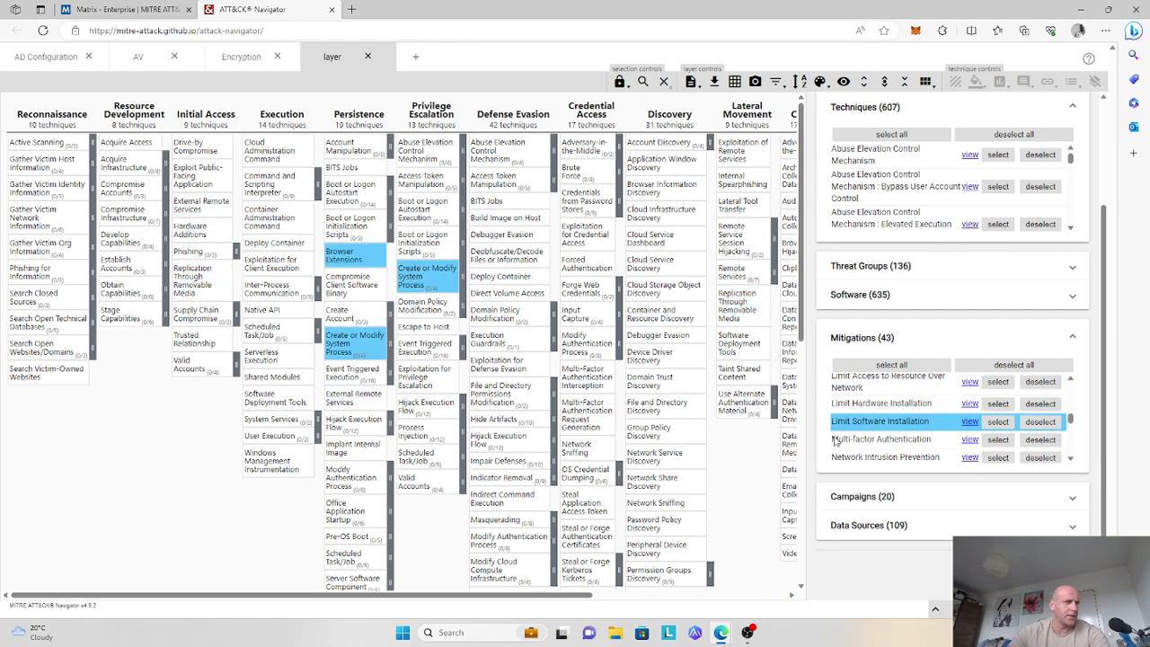
{"action": "left_click", "coordinate": [997, 440]}
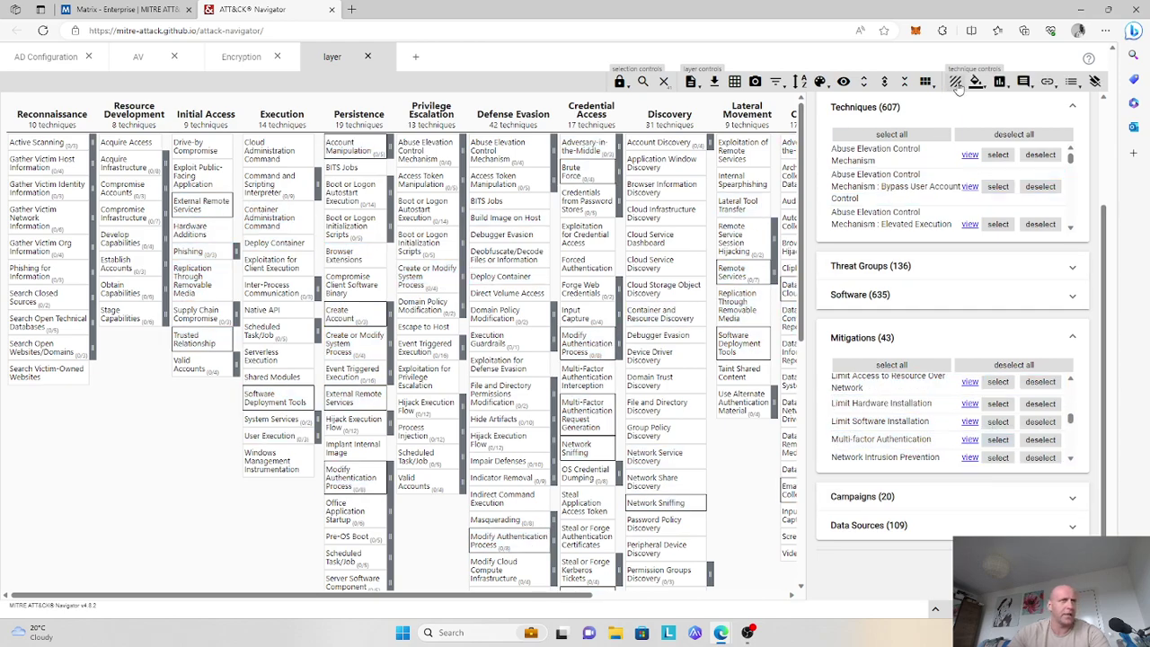
Step: Assign a score of 1 to the selected Multi-factor Authentication techniques and rename the layer as MFA
{"action": "left_click", "coordinate": [1003, 82]}
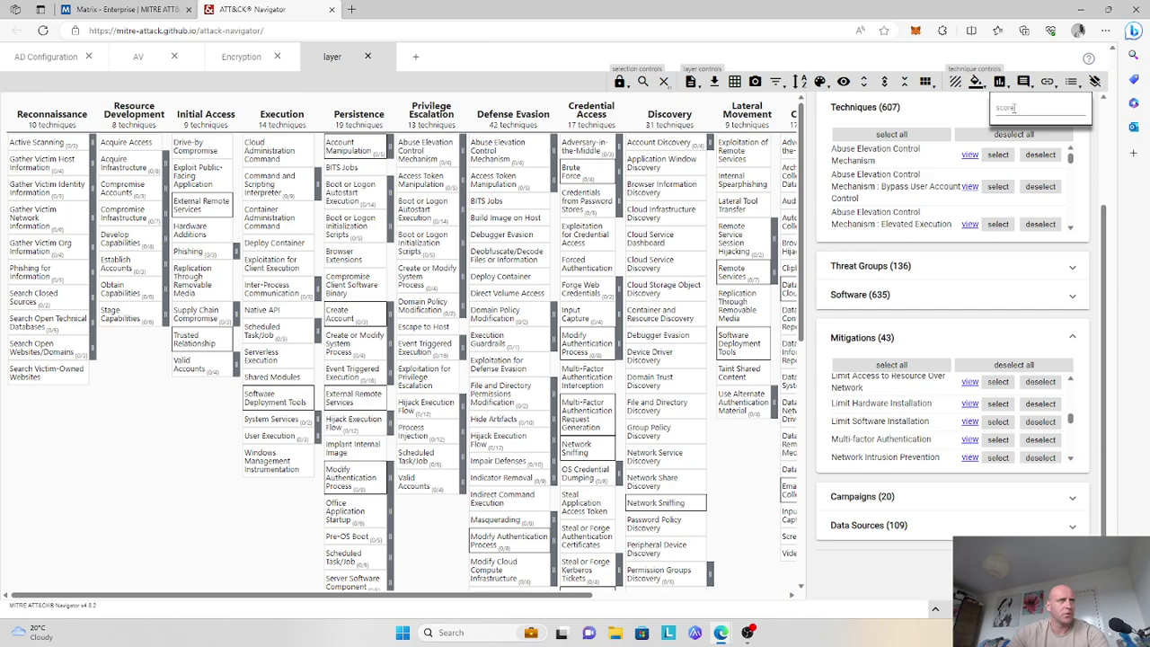
{"action": "type", "text": "1"}
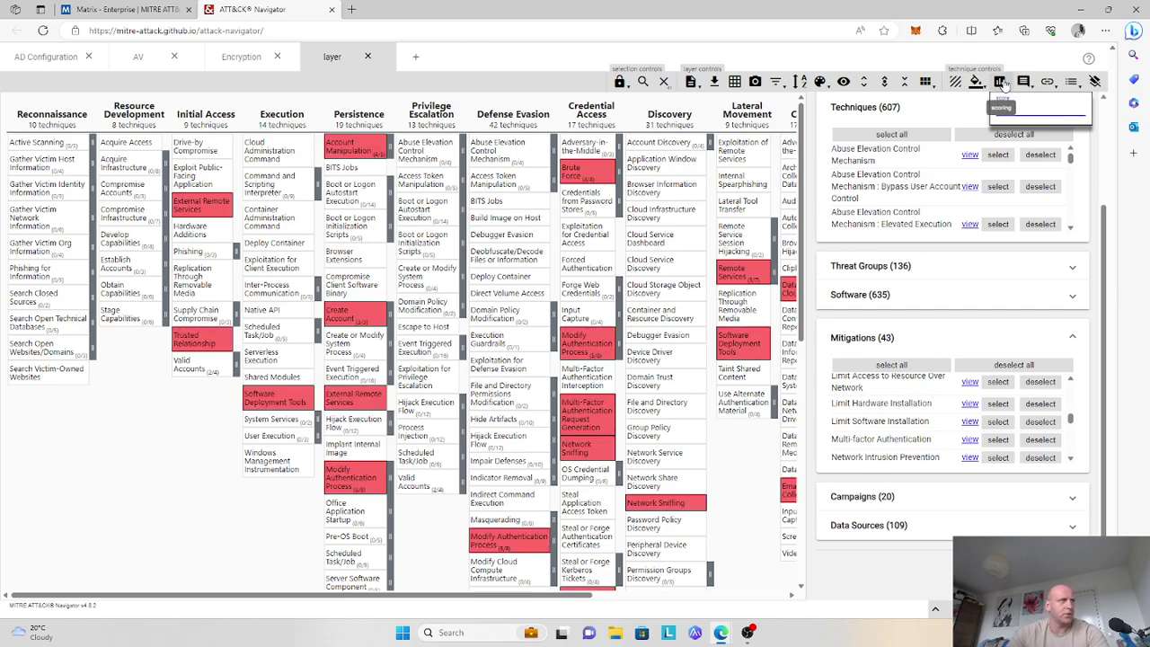
{"action": "left_click", "coordinate": [668, 101]}
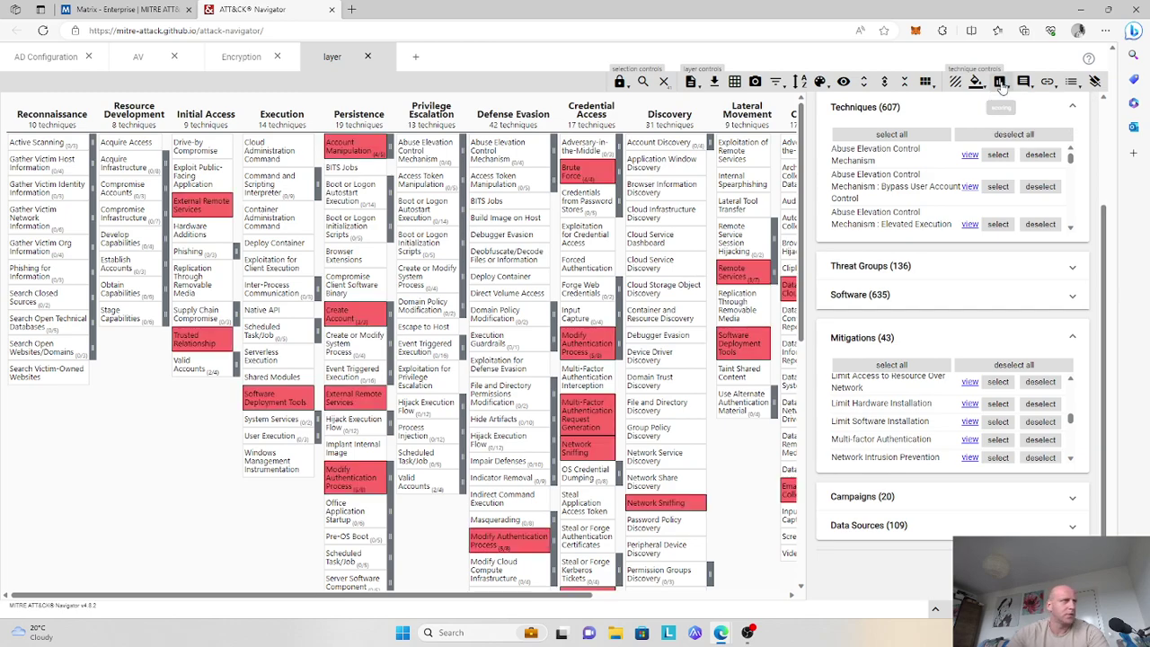
{"action": "left_click", "coordinate": [691, 82]}
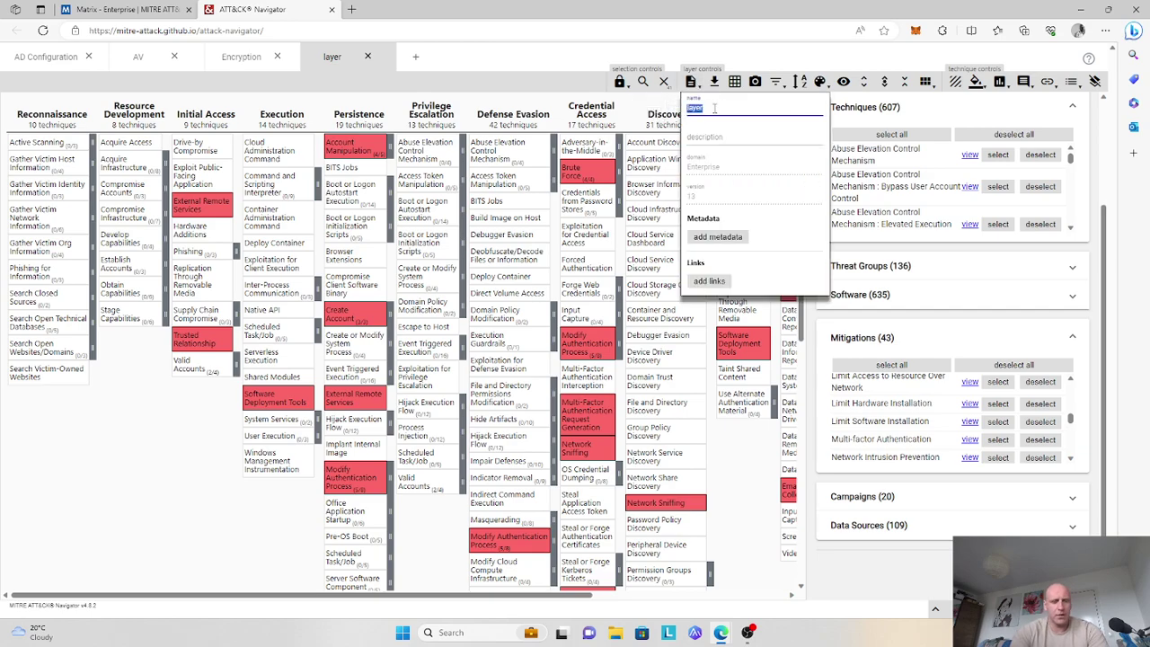
{"action": "type", "text": "MFA"}
{"action": "left_click", "coordinate": [693, 83]}
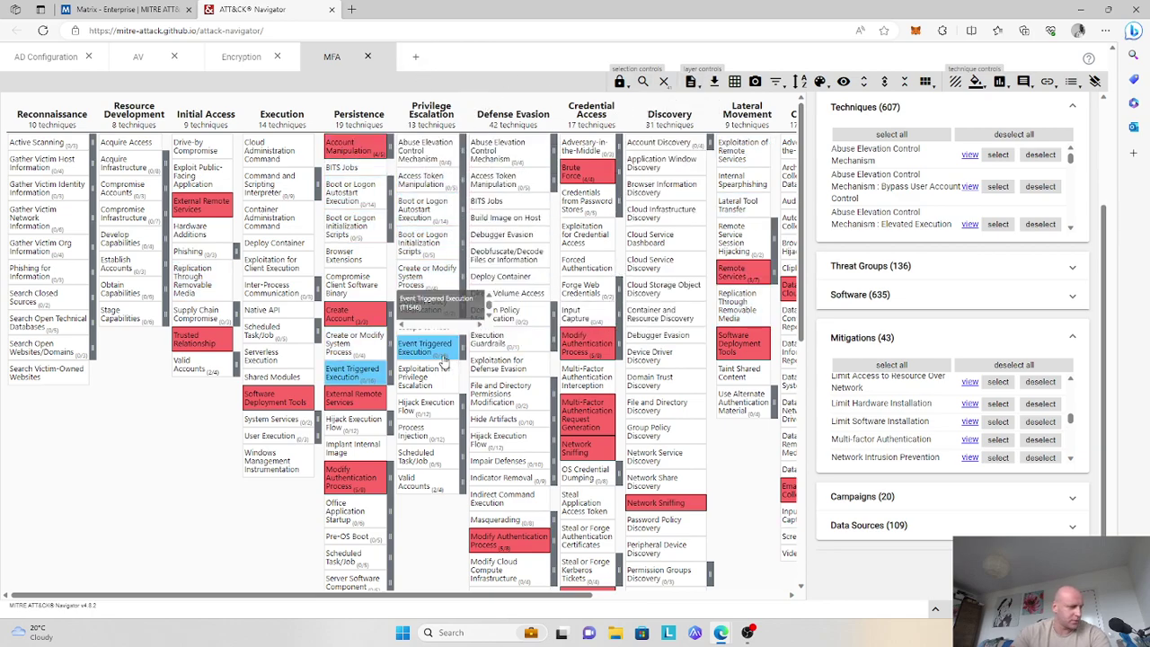
Step: Create a further Enterprise layer and select the techniques covered by the Network Segmentation mitigation
{"action": "left_click", "coordinate": [416, 57]}
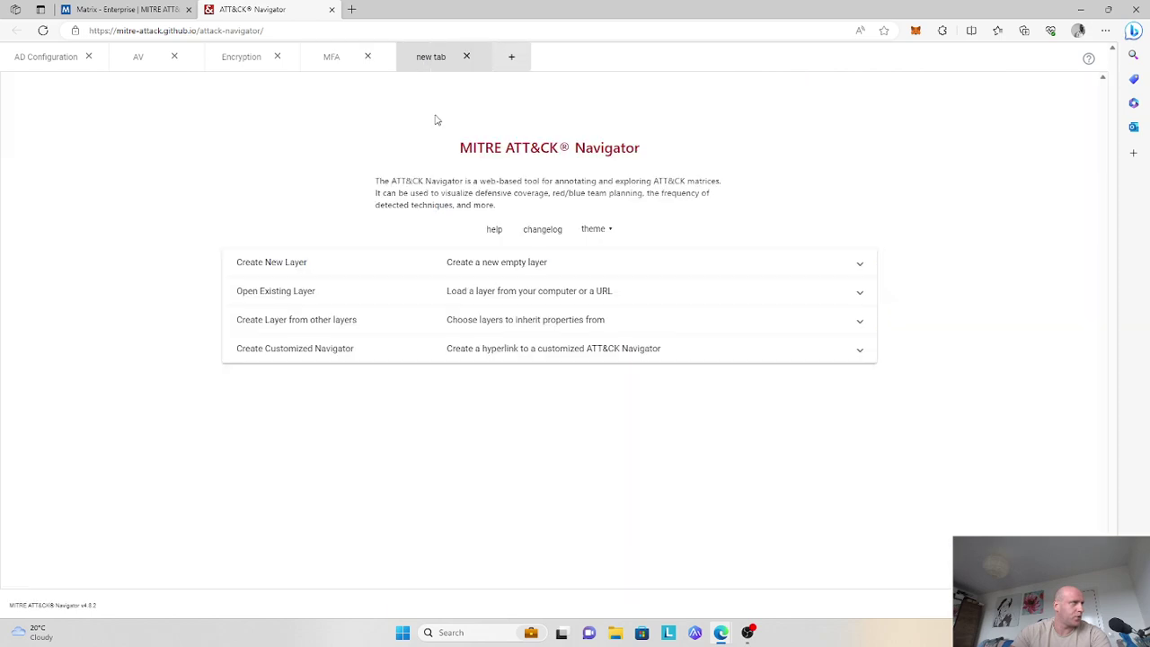
{"action": "left_click", "coordinate": [496, 265]}
{"action": "left_click", "coordinate": [372, 298]}
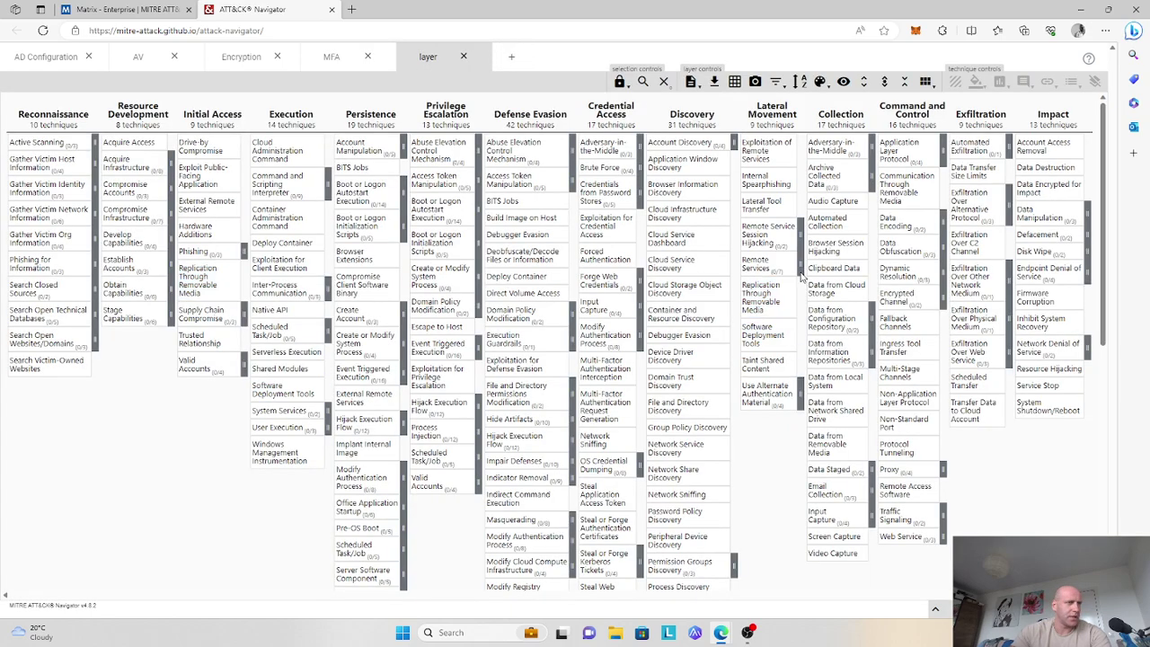
{"action": "left_click", "coordinate": [643, 82]}
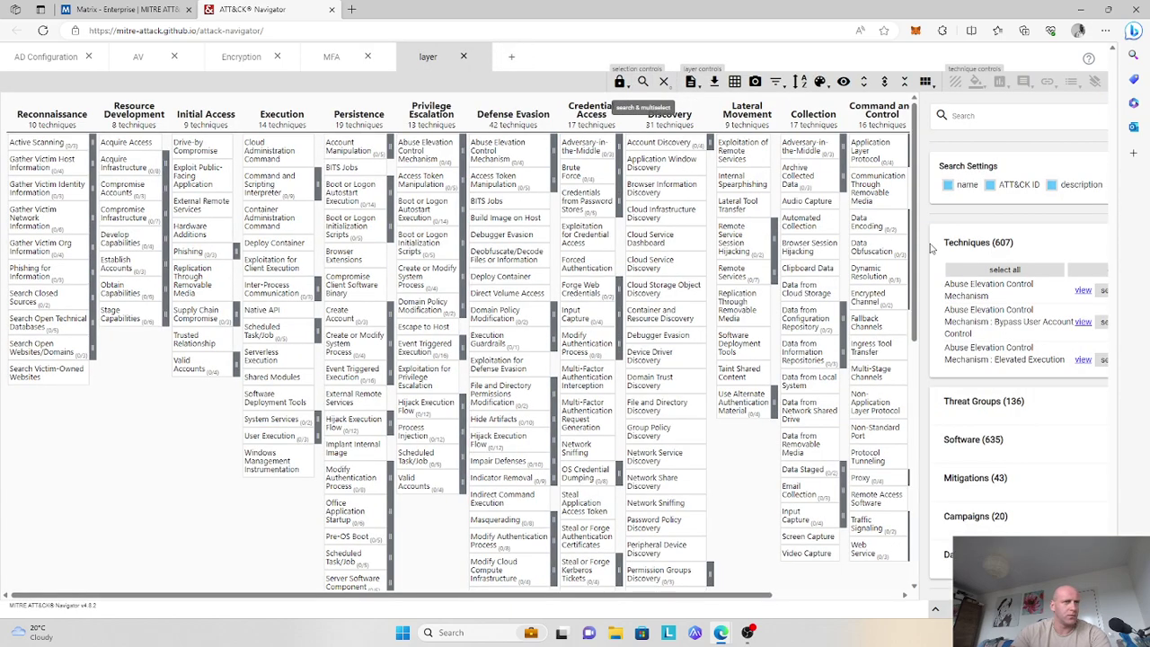
{"action": "left_click", "coordinate": [900, 459]}
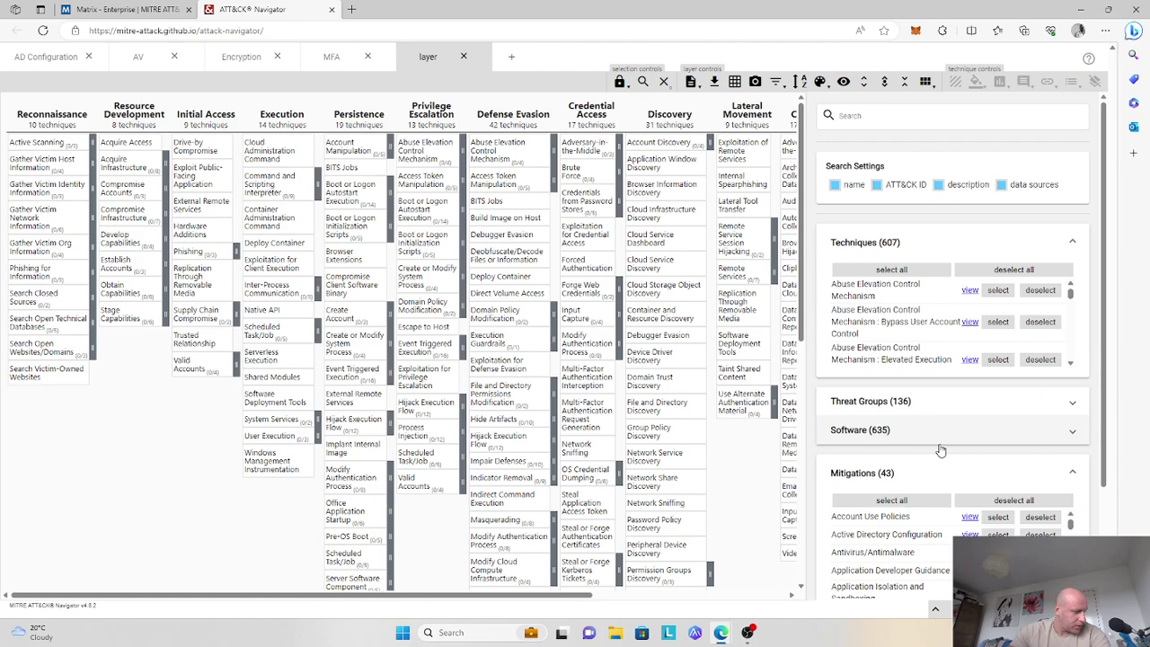
{"action": "scroll", "coordinate": [951, 438], "scroll_direction": "down", "scroll_amount": 2}
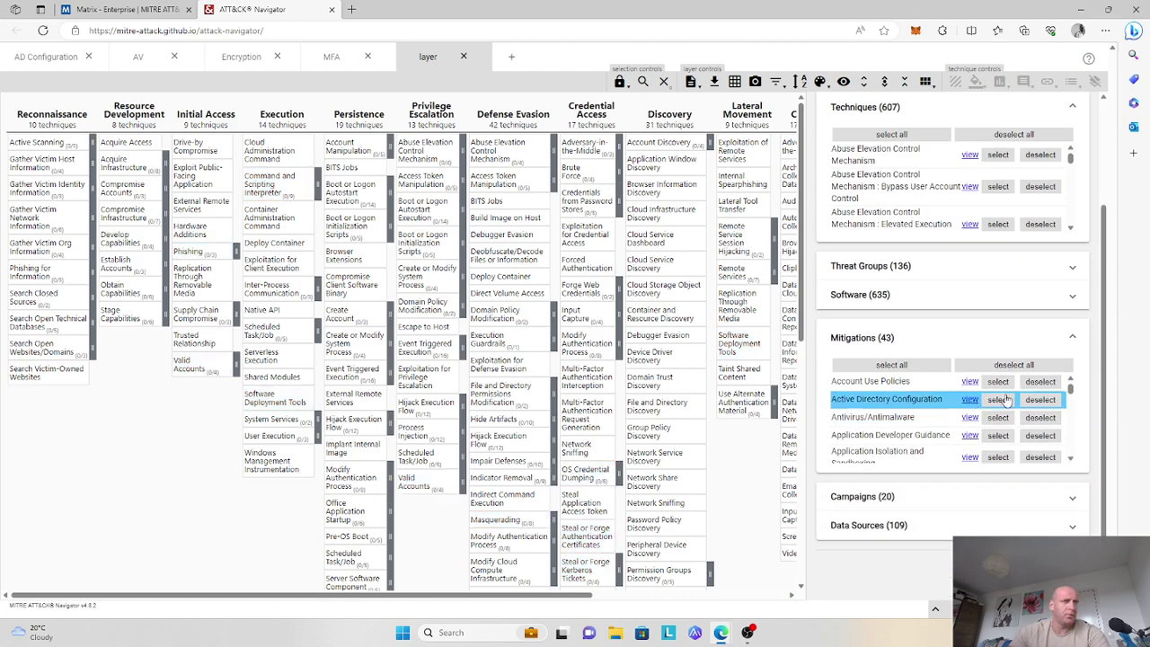
{"action": "left_click_drag", "start_coordinate": [1072, 388], "coordinate": [1072, 423]}
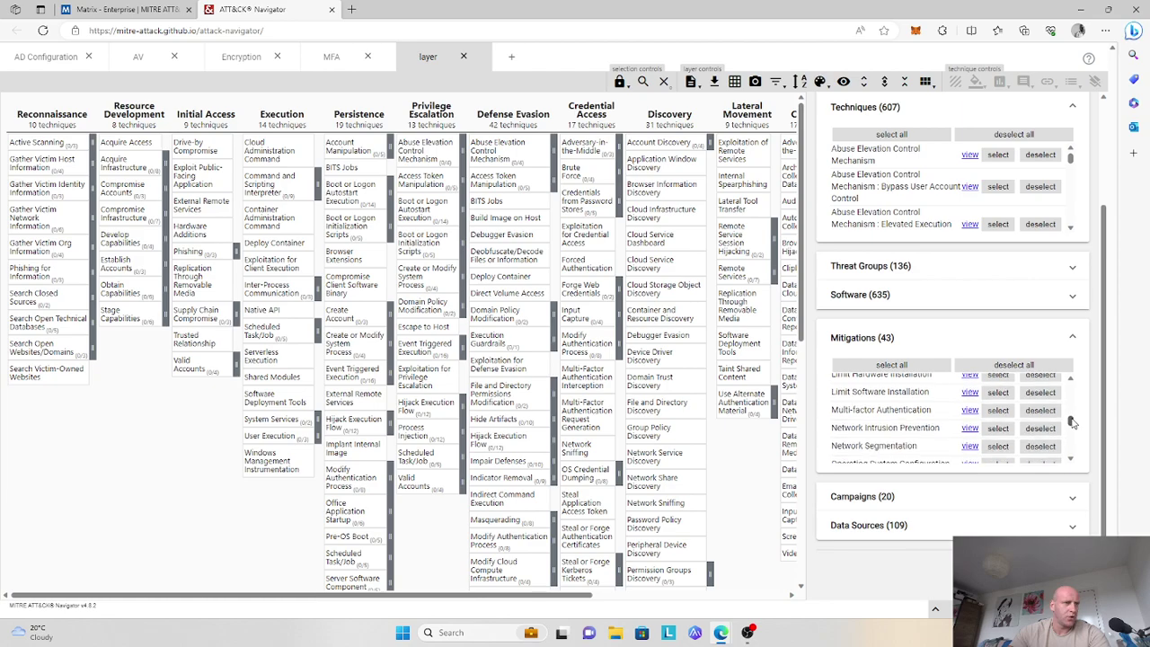
{"action": "left_click", "coordinate": [999, 446]}
Step: Assign a score of 1 to the selected Network Segmentation techniques and rename the layer as Network Segmentation
{"action": "left_click", "coordinate": [999, 82]}
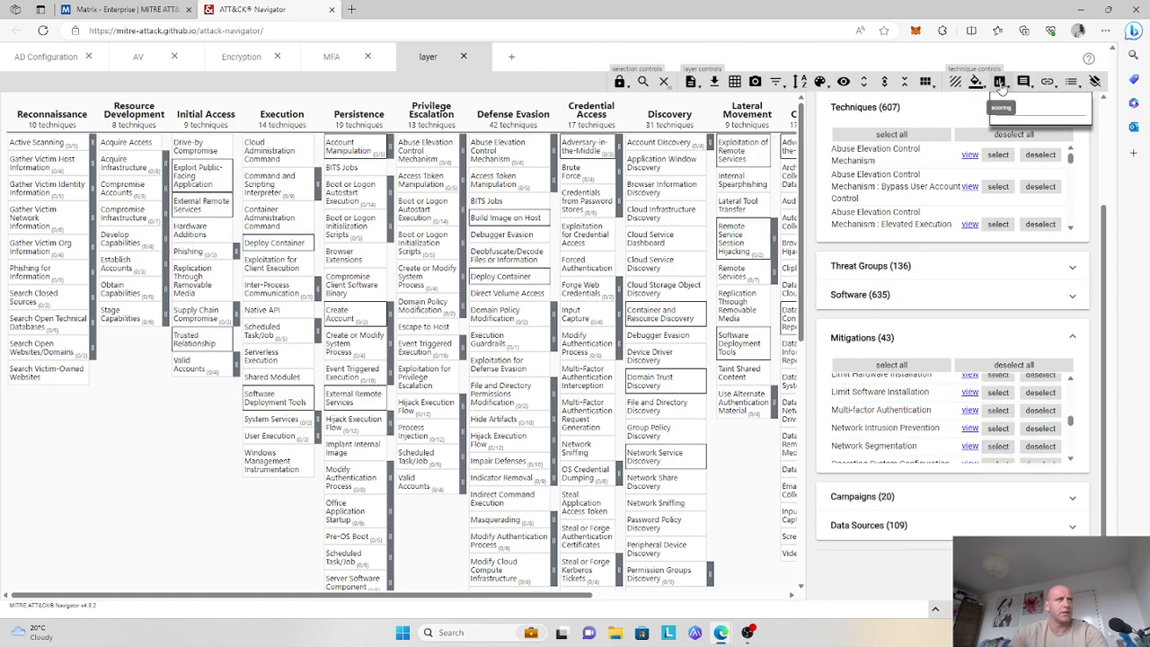
{"action": "type", "text": "1"}
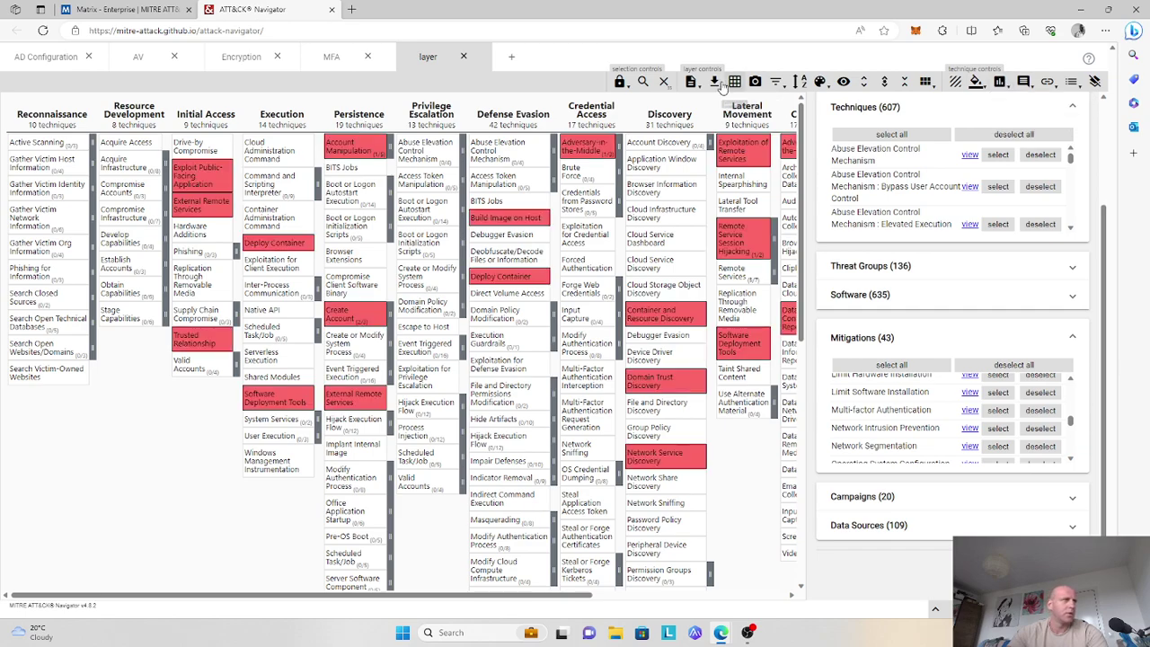
{"action": "left_click", "coordinate": [693, 83]}
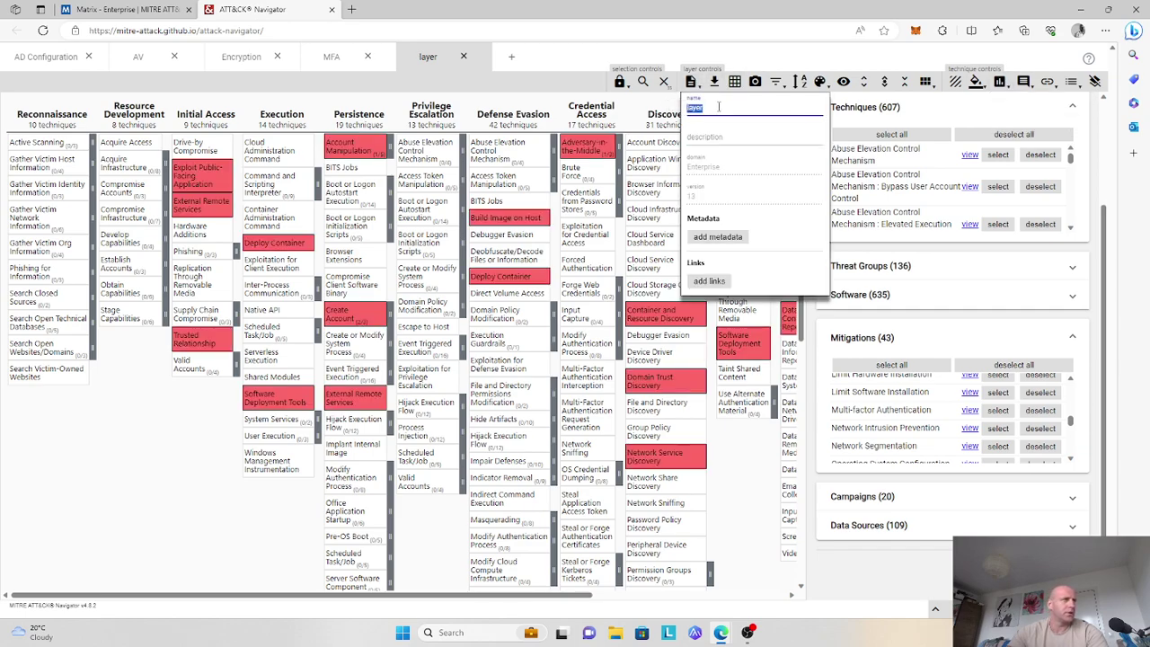
{"action": "type", "text": "Networ"}
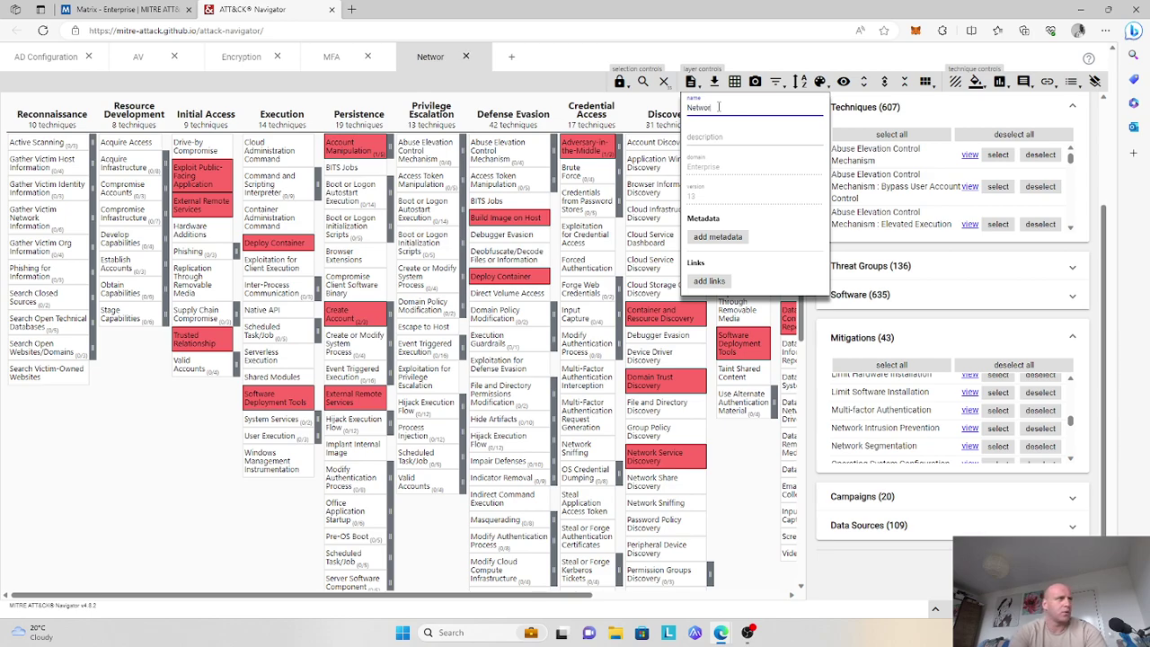
{"action": "type", "text": "k Se"}
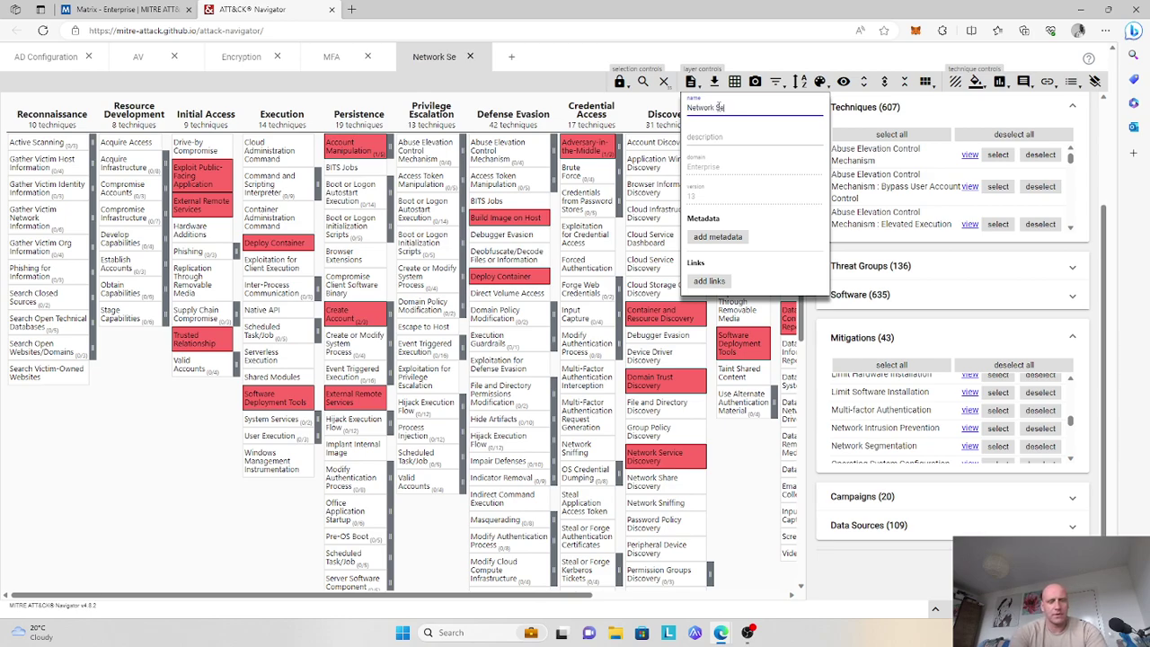
{"action": "type", "text": "geme"}
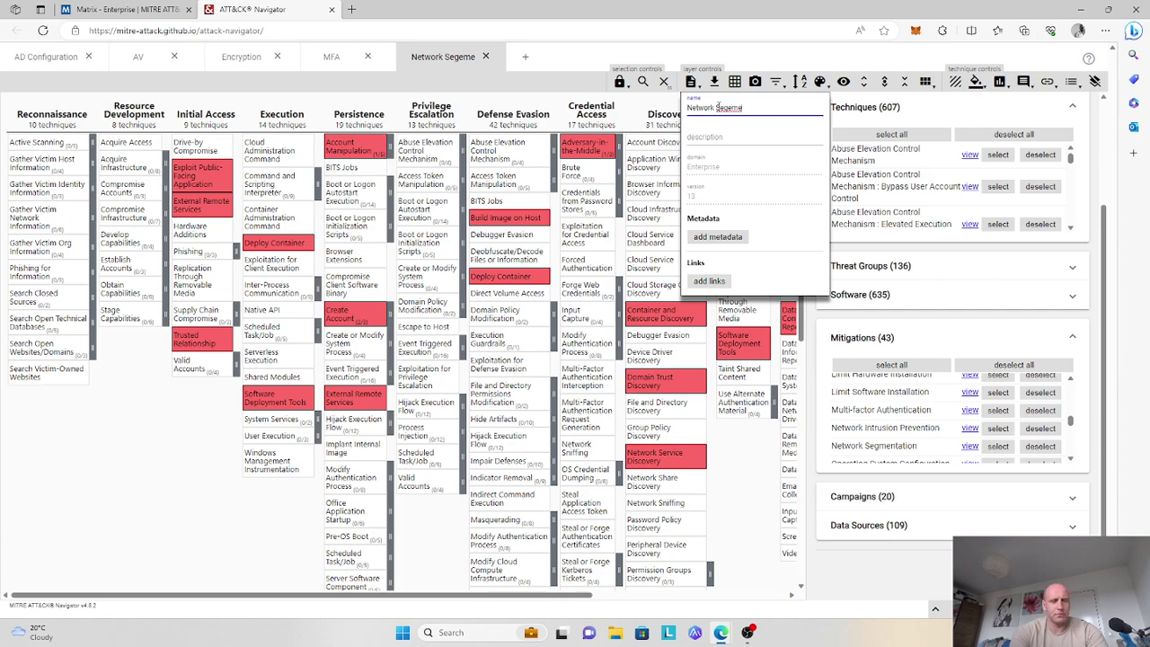
{"action": "key", "text": "BackSpace"}
{"action": "key", "text": "BackSpace"}
{"action": "key", "text": "BackSpace"}
{"action": "type", "text": "mentation"}
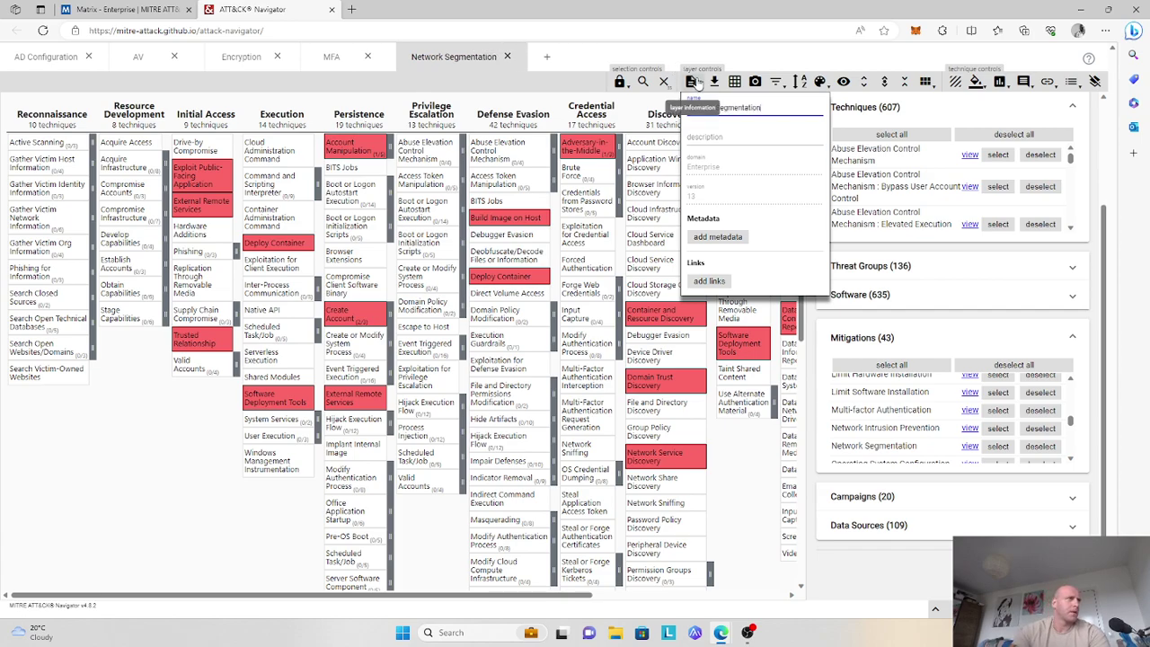
Step: Create another Enterprise layer and select the techniques covered by the Vulnerability Scanning mitigation
{"action": "left_click", "coordinate": [546, 55]}
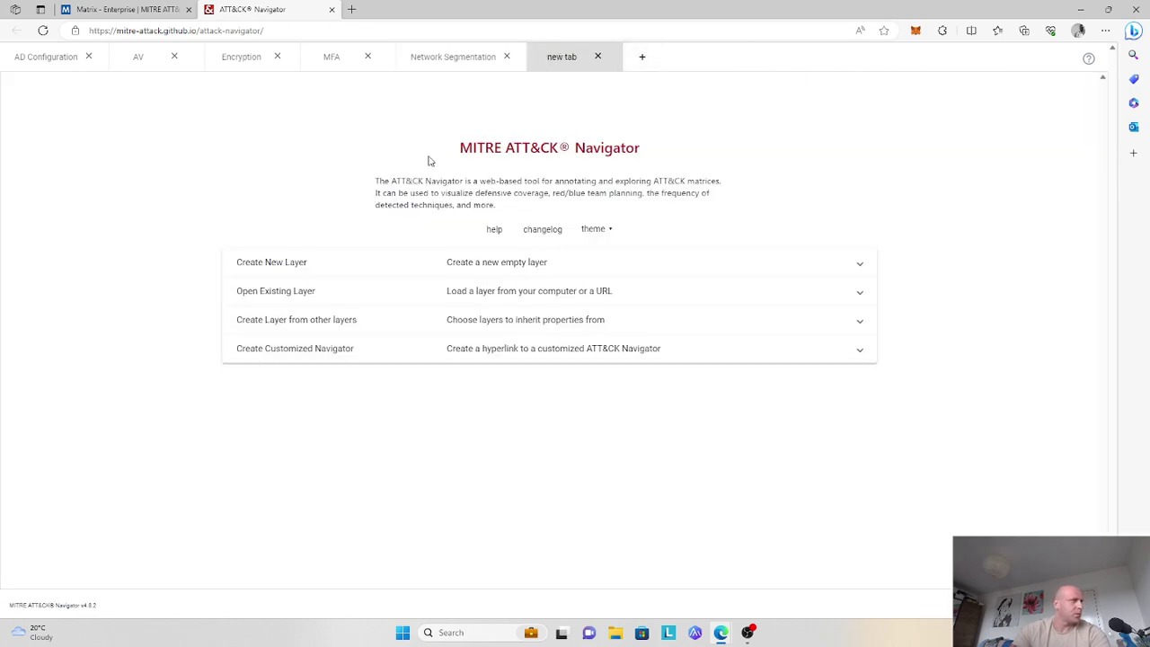
{"action": "left_click", "coordinate": [526, 261]}
{"action": "left_click", "coordinate": [342, 303]}
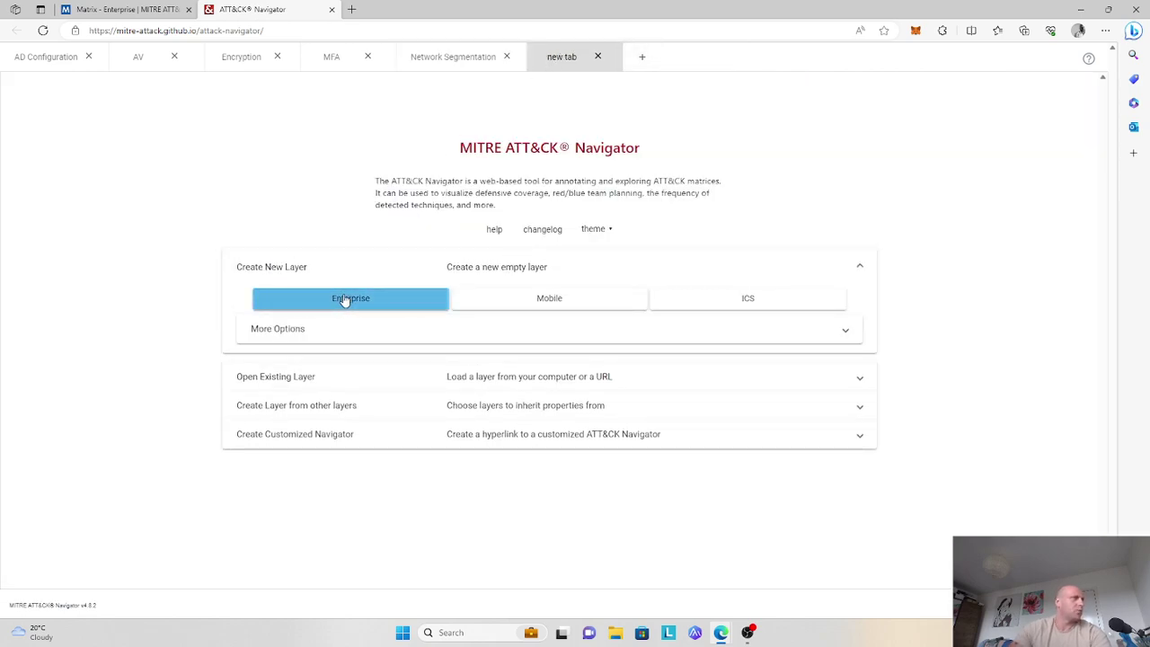
{"action": "left_click", "coordinate": [643, 82]}
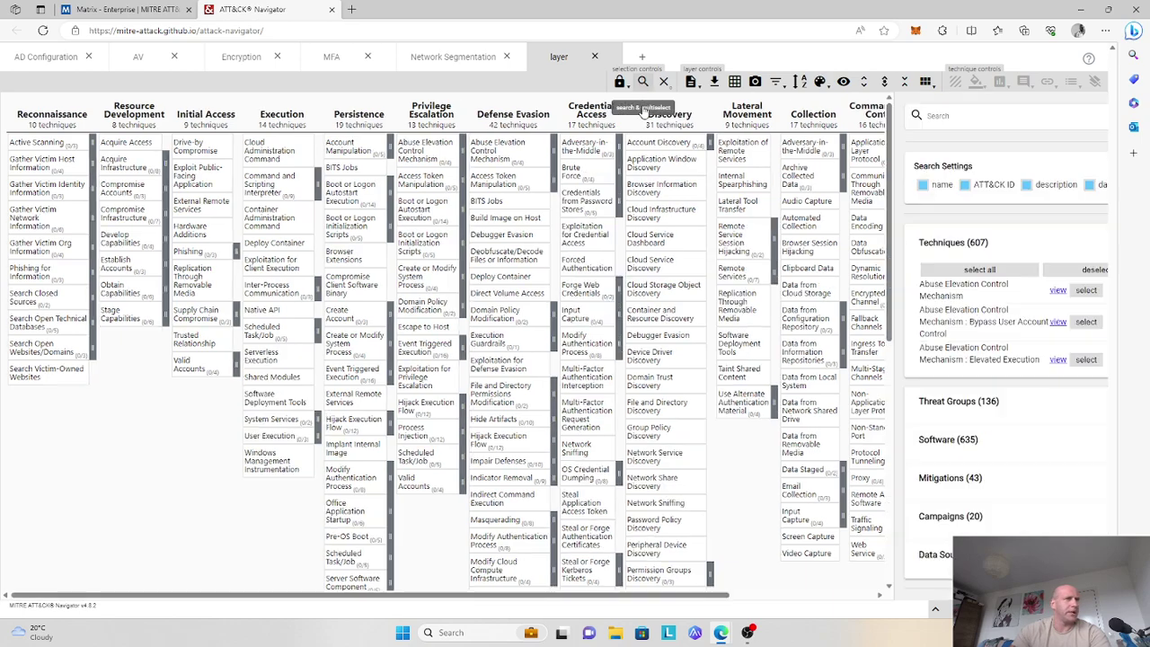
{"action": "left_click", "coordinate": [928, 460]}
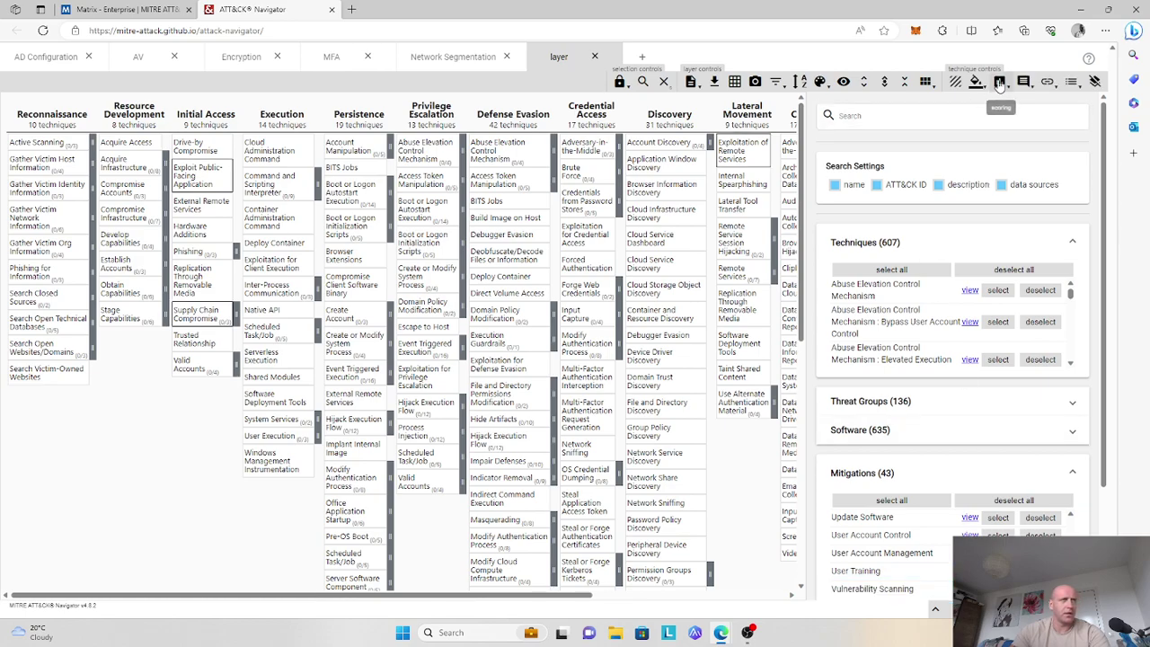
Step: Assign a score of 1 to the selected Vulnerability Scanning techniques and rename the layer as Vulnerability Scanning
{"action": "type", "text": "0"}
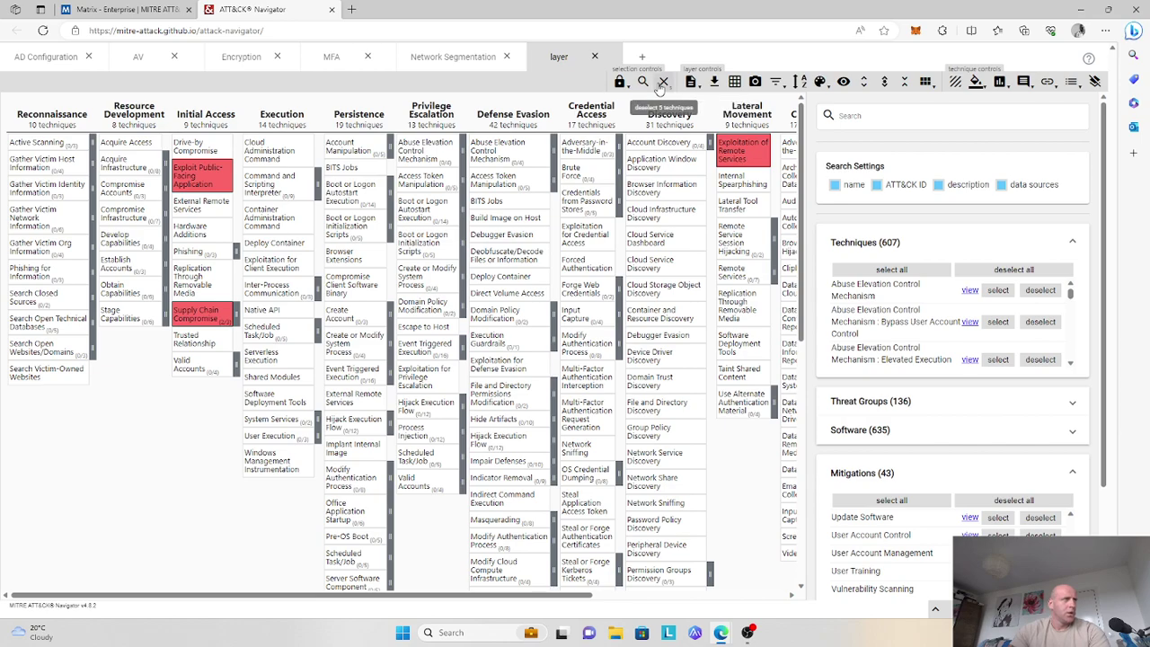
{"action": "left_click", "coordinate": [690, 82]}
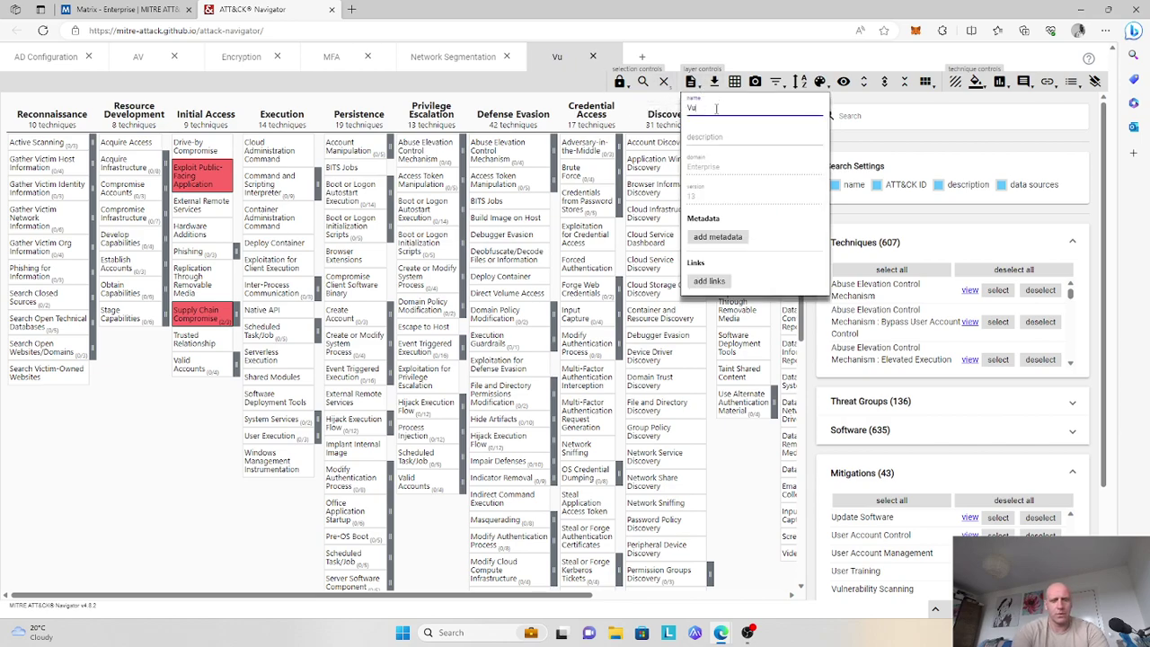
{"action": "type", "text": "Vulnerabilty"}
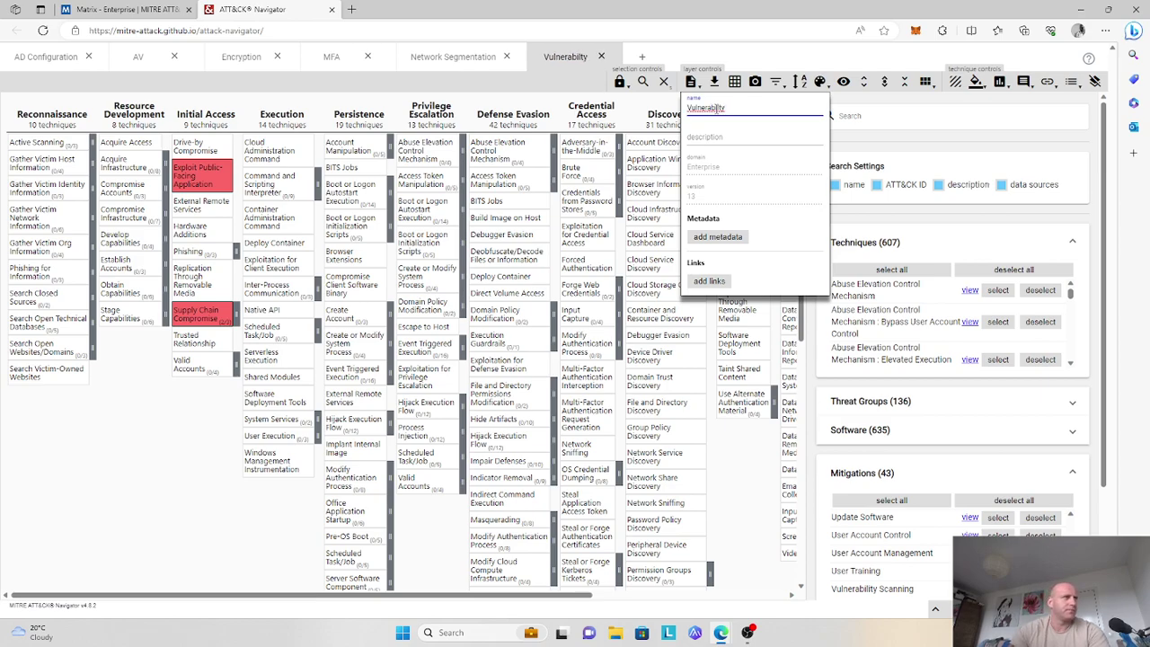
{"action": "key", "text": "BackSpace"}
{"action": "key", "text": "BackSpace"}
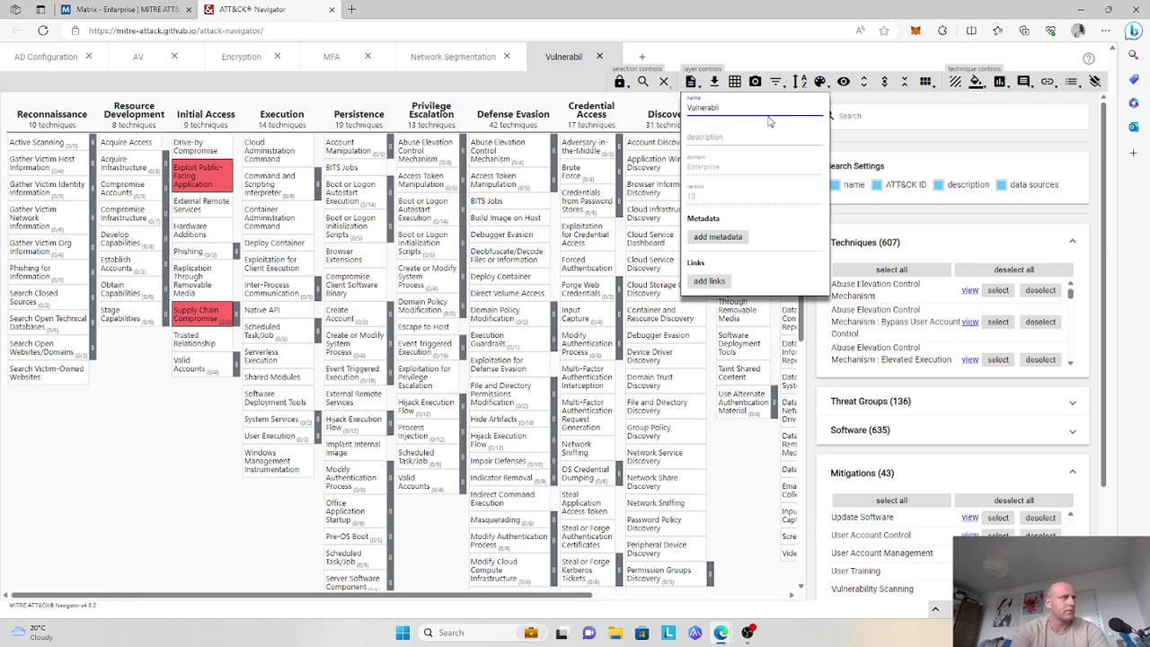
{"action": "type", "text": "ity"}
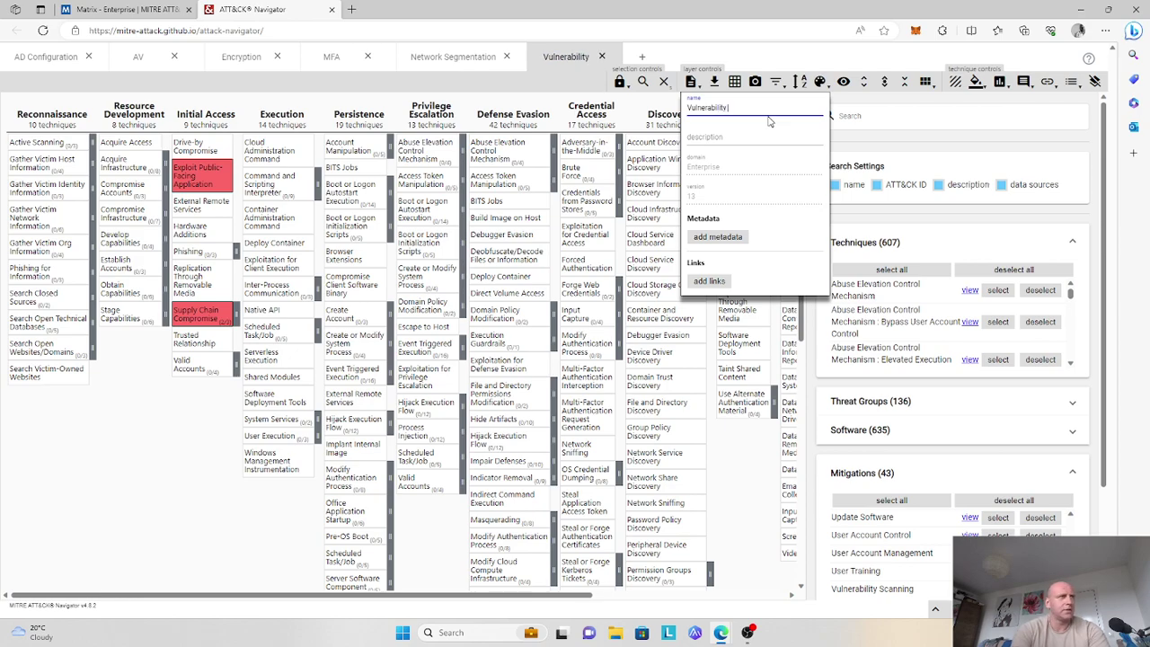
{"action": "type", "text": " Scanning"}
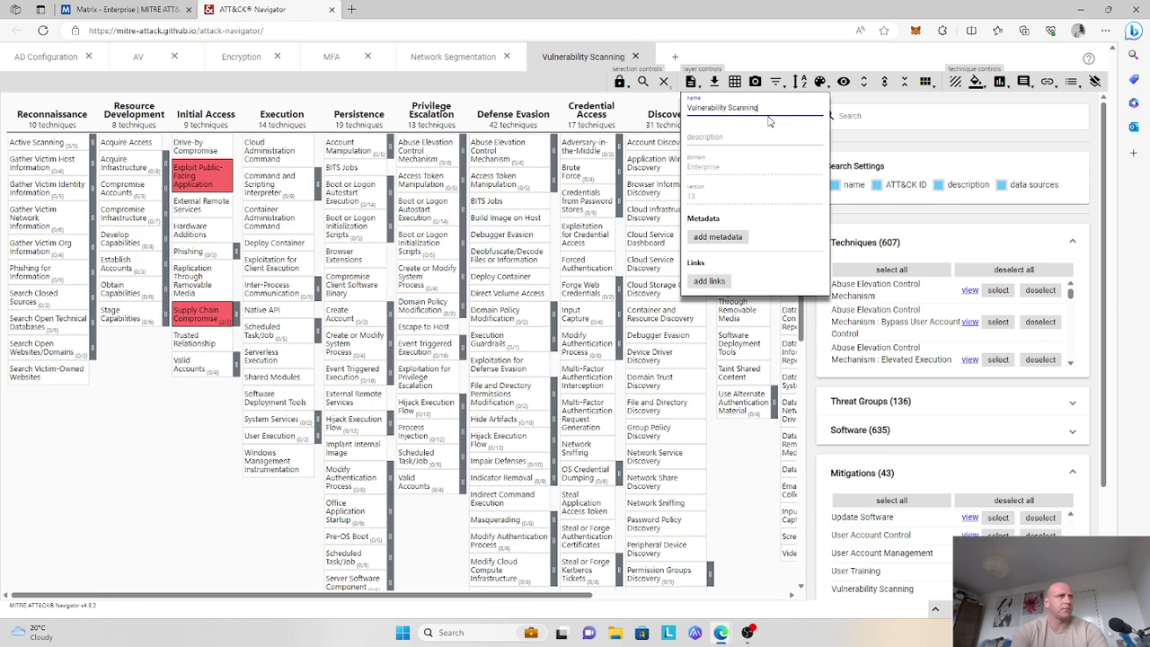
{"action": "left_click", "coordinate": [691, 82]}
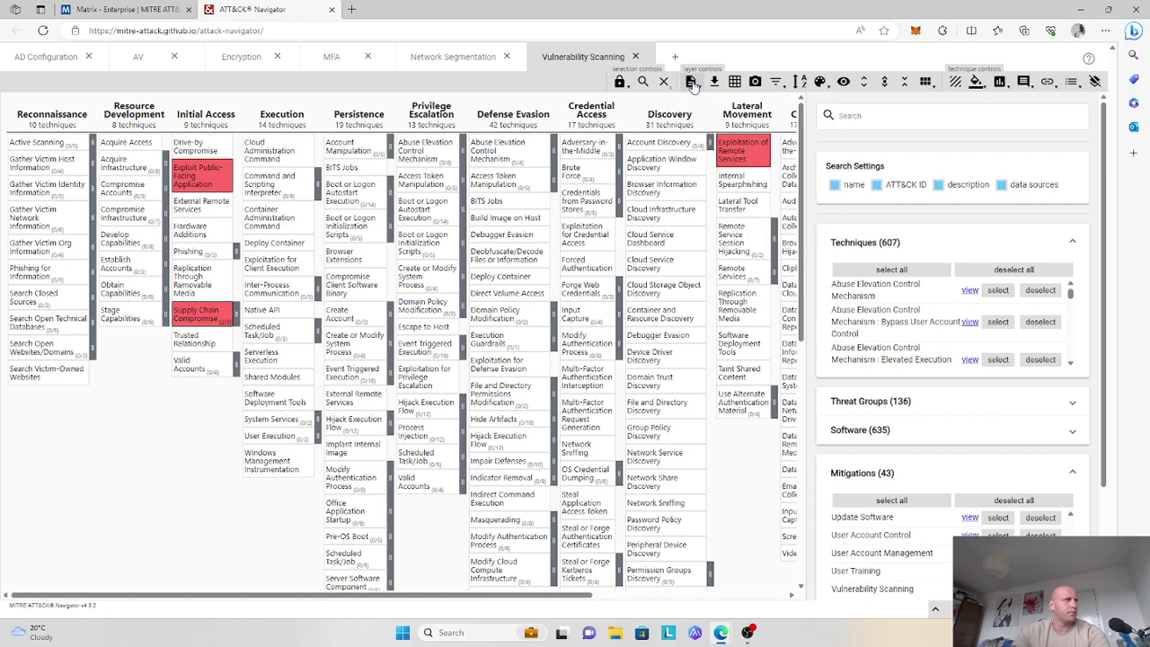
Step: Create a combined Enterprise ATT&CK v13 layer from the six mitigation layers with the score expression a+b+c+d+e+f
{"action": "left_click", "coordinate": [675, 56]}
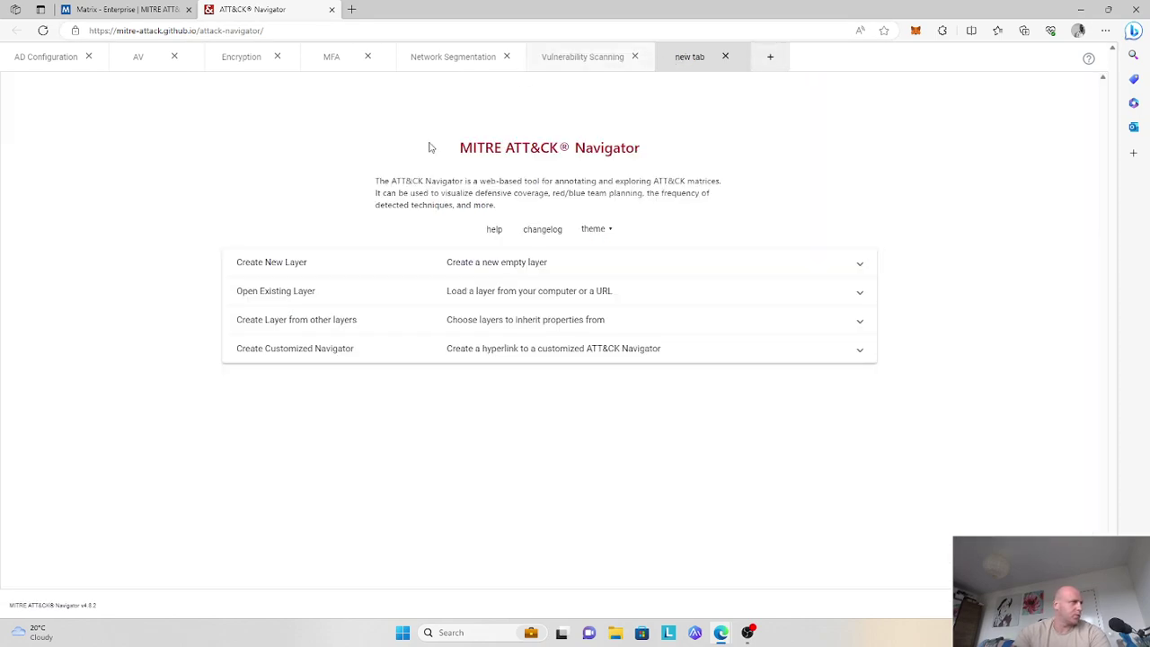
{"action": "left_click", "coordinate": [465, 322]}
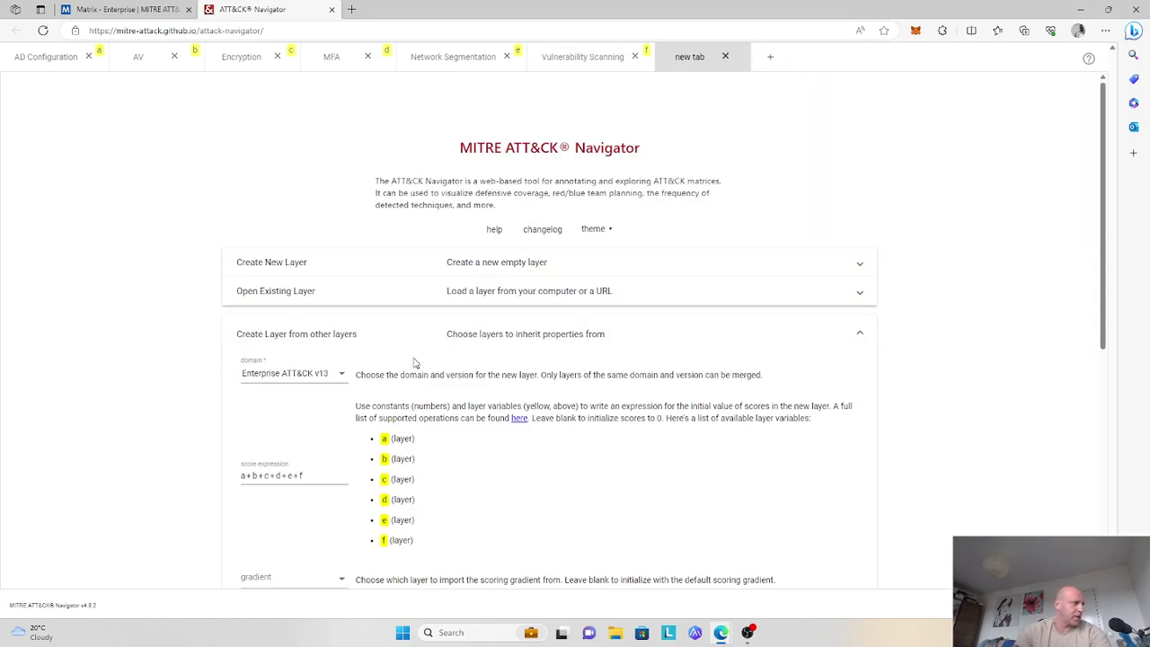
{"action": "scroll", "coordinate": [452, 394], "scroll_direction": "down", "scroll_amount": 5}
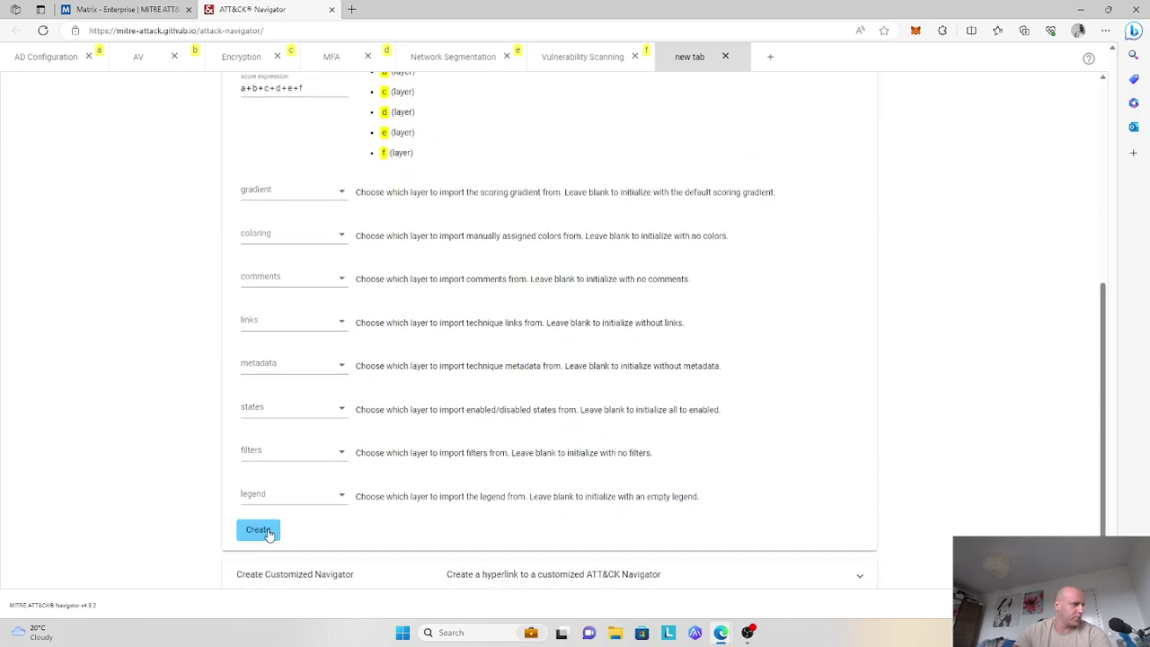
{"action": "scroll", "coordinate": [441, 298], "scroll_direction": "up", "scroll_amount": 4}
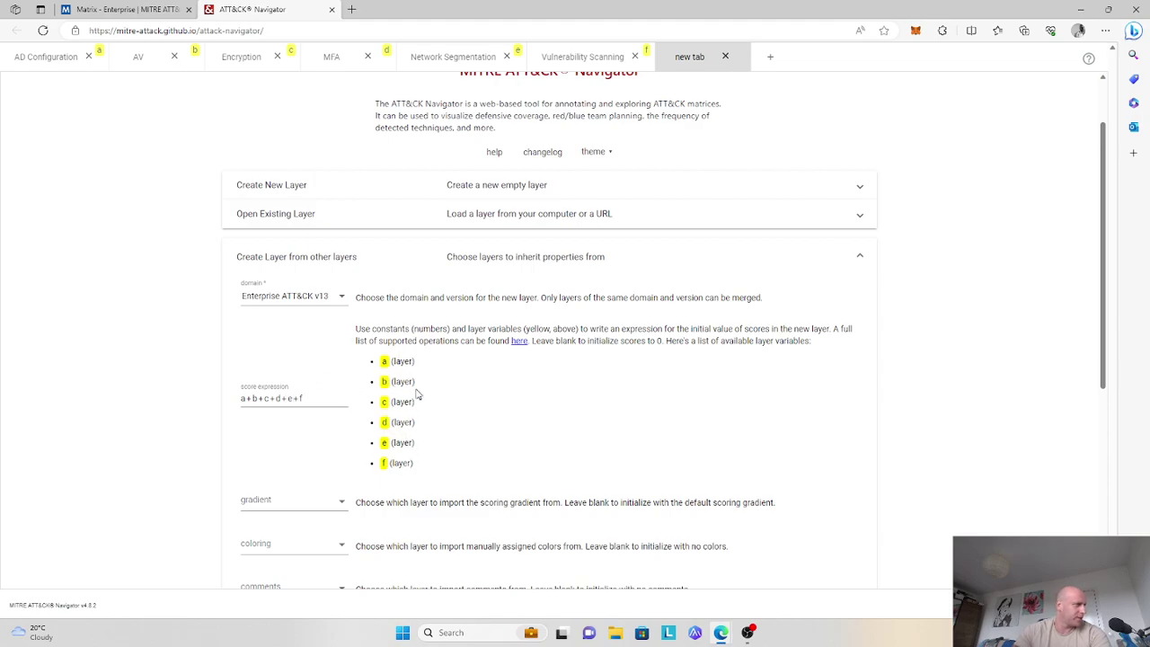
{"action": "scroll", "coordinate": [416, 394], "scroll_direction": "down", "scroll_amount": 4}
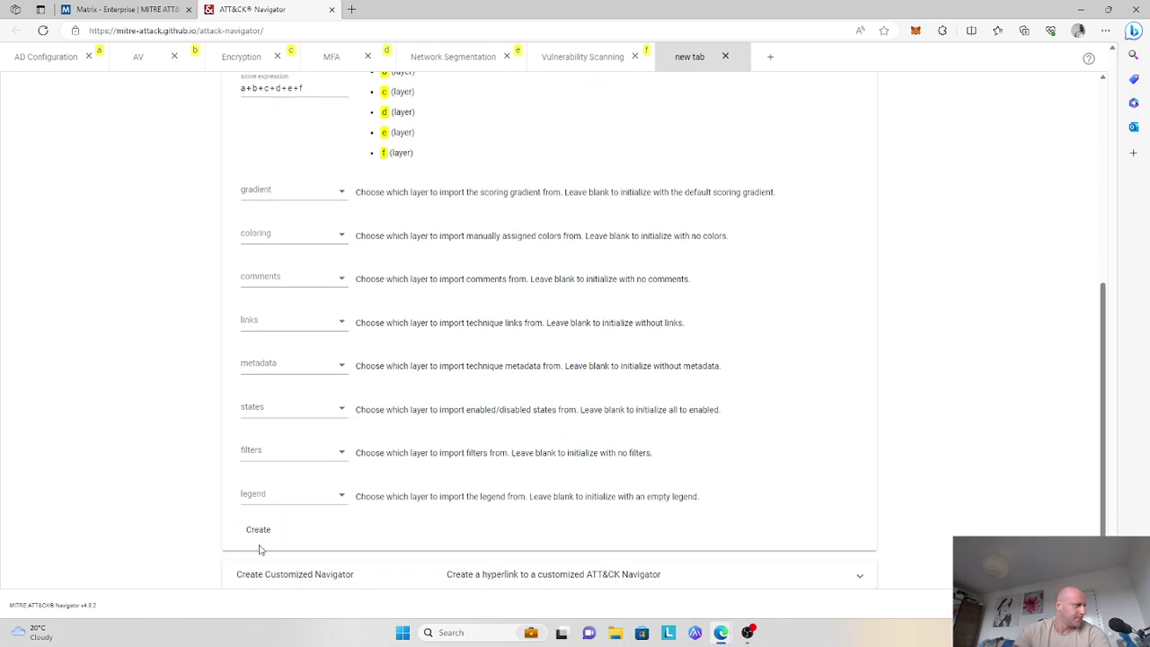
{"action": "left_click", "coordinate": [257, 531]}
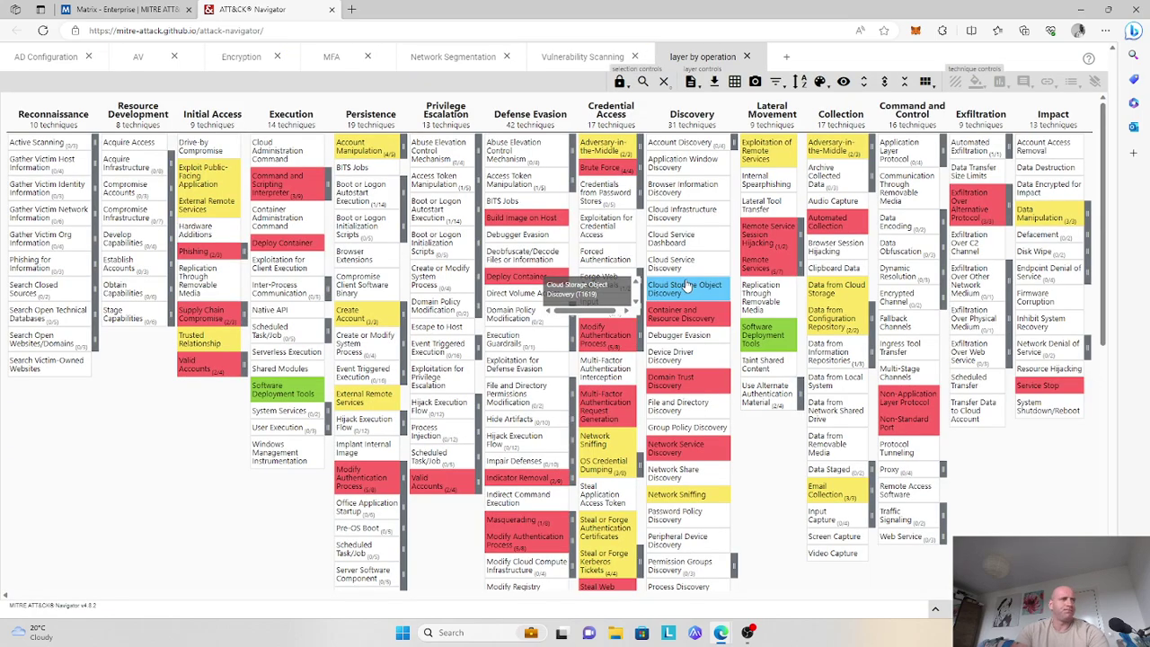